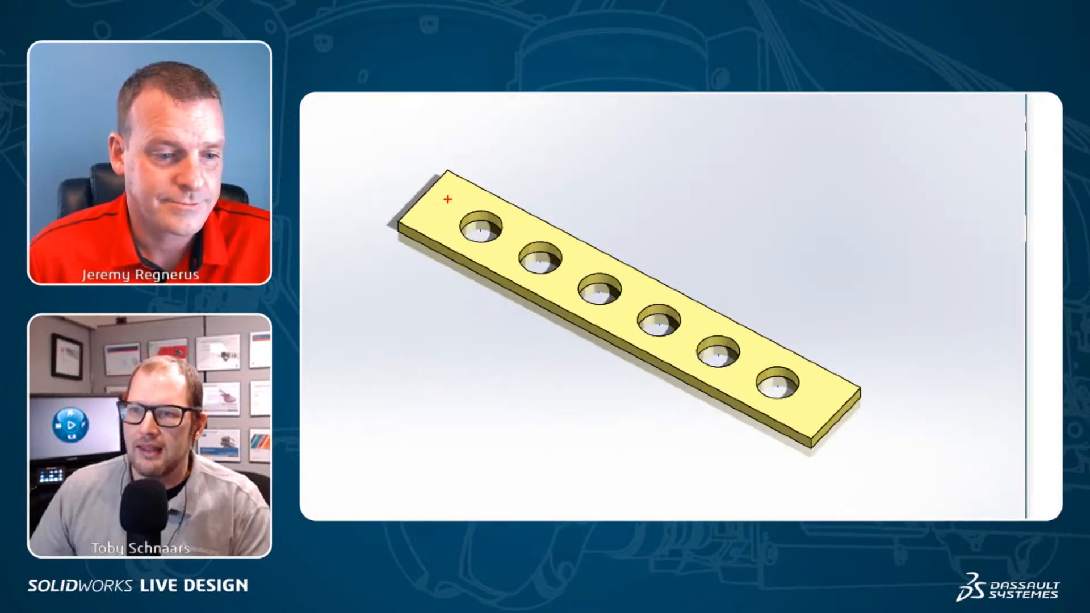
Annotate the example plate with red freehand lines marking the end and end-hole positions, the row of hole centers, and the overall length.
drag(435, 186, 471, 141)
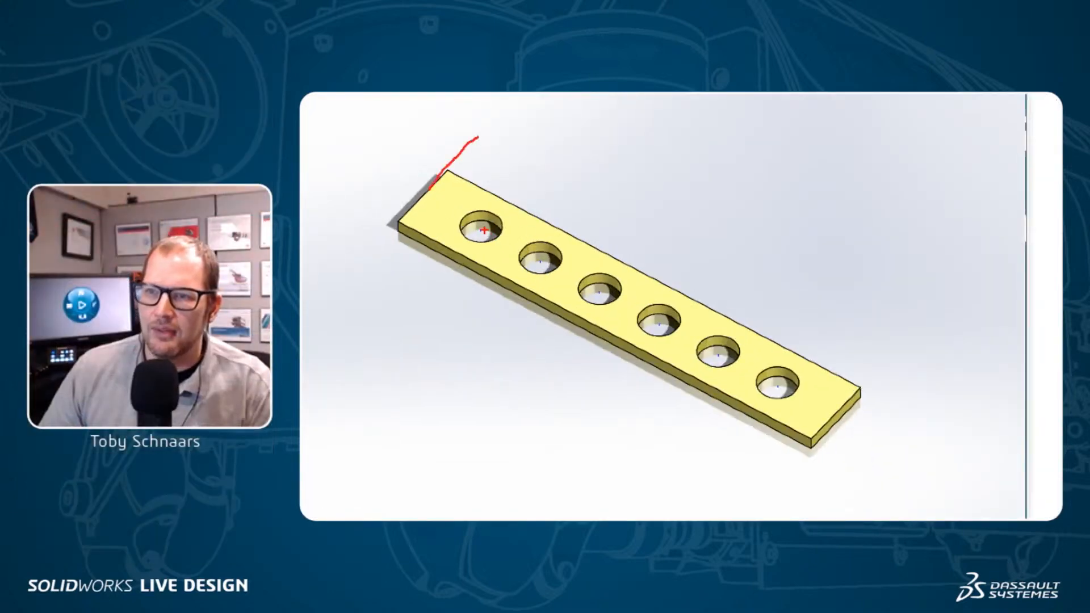
drag(482, 230, 550, 176)
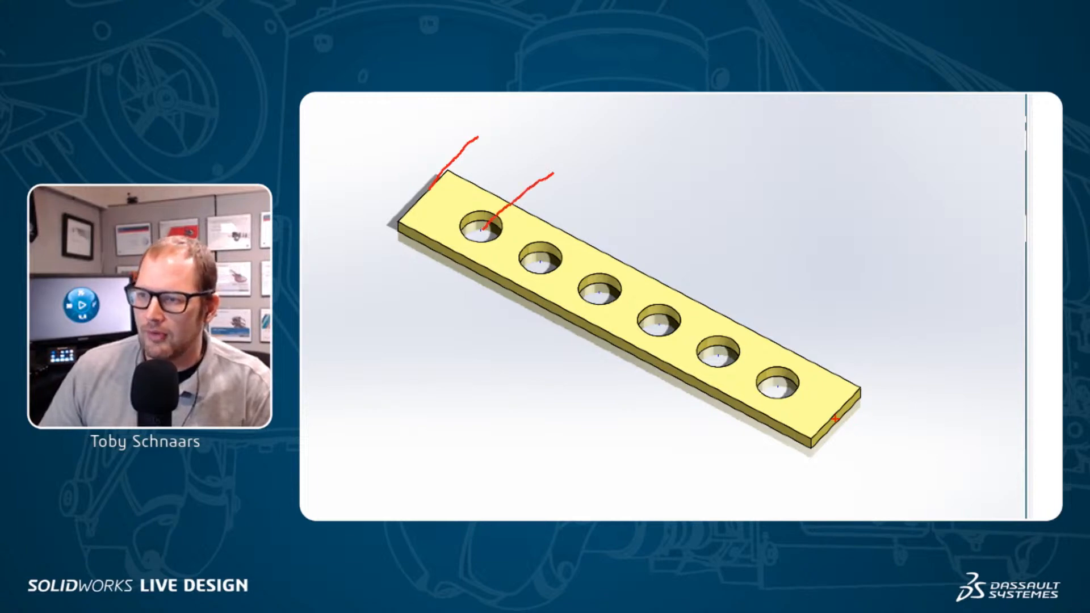
drag(836, 418, 909, 331)
drag(780, 380, 870, 295)
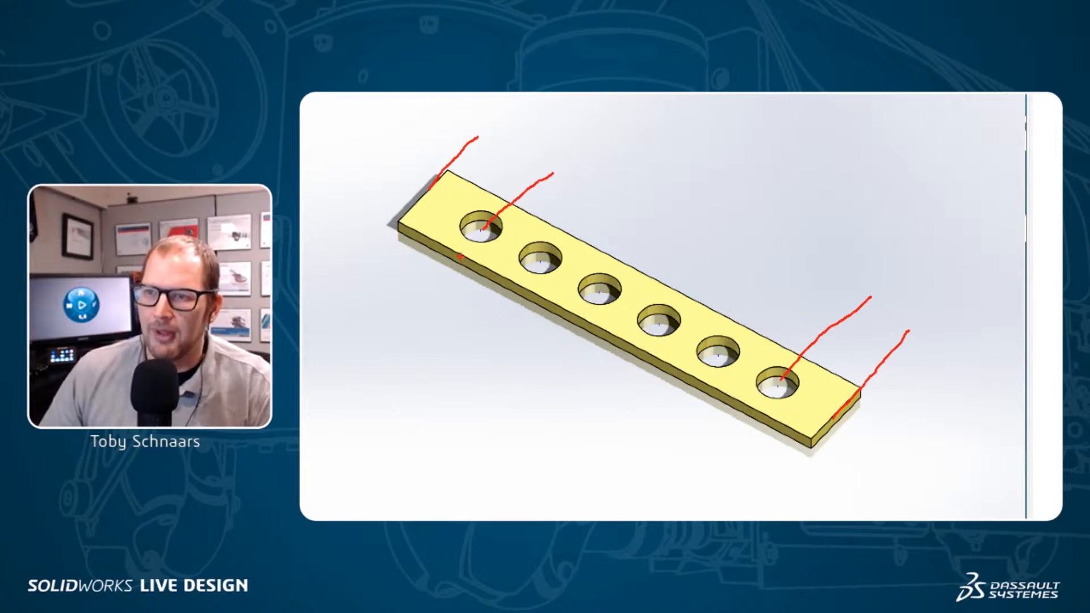
drag(483, 228, 664, 328)
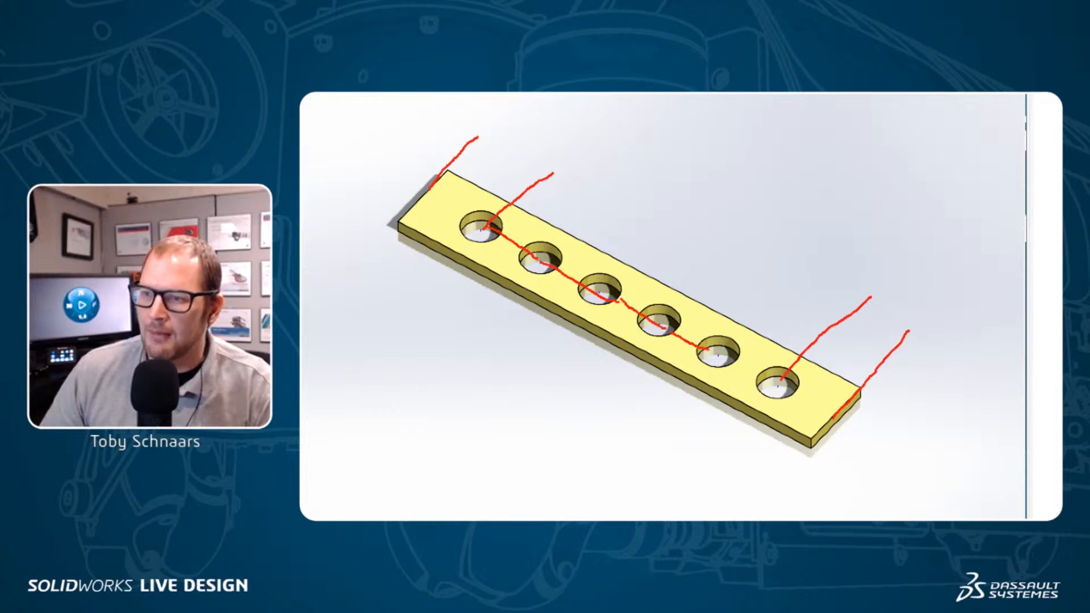
drag(726, 361, 777, 378)
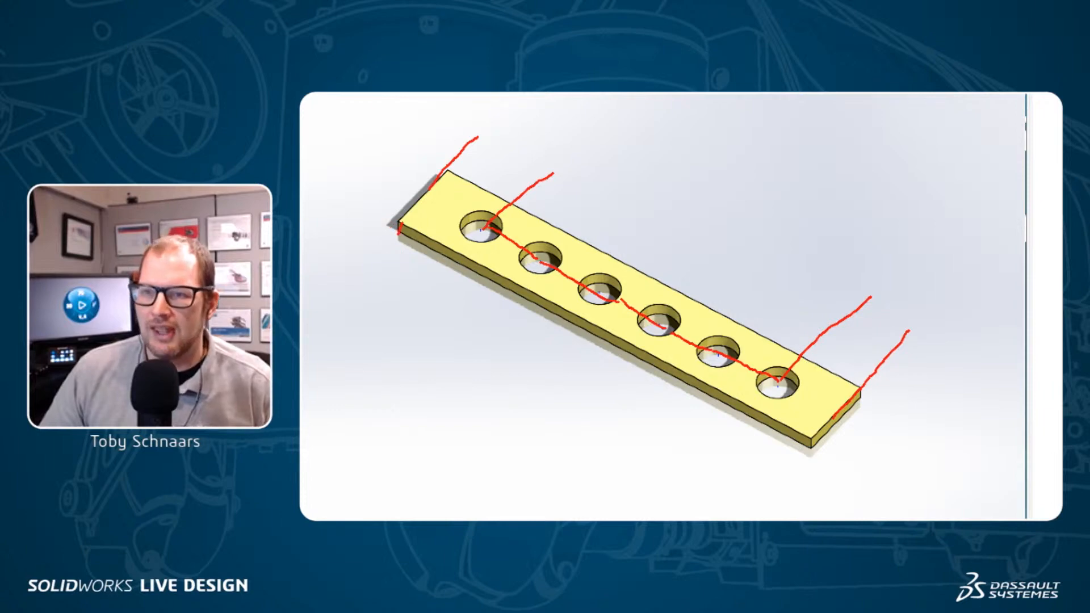
drag(400, 234, 359, 290)
drag(818, 449, 772, 492)
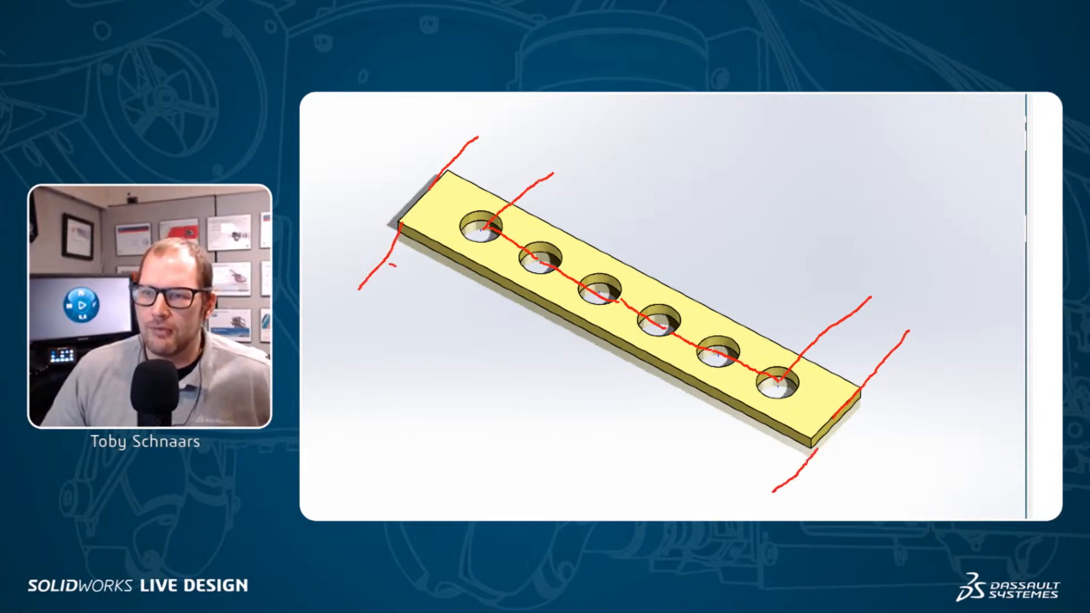
drag(393, 265, 788, 465)
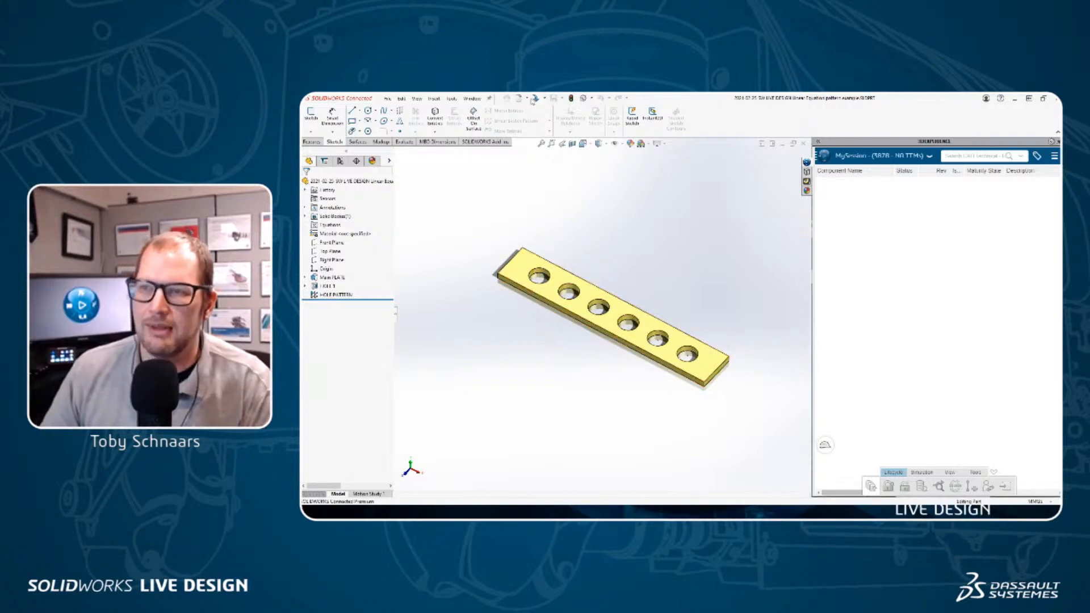
Create a new part from the Part-MMGS template and start a sketch on the Top Plane.
click(518, 103)
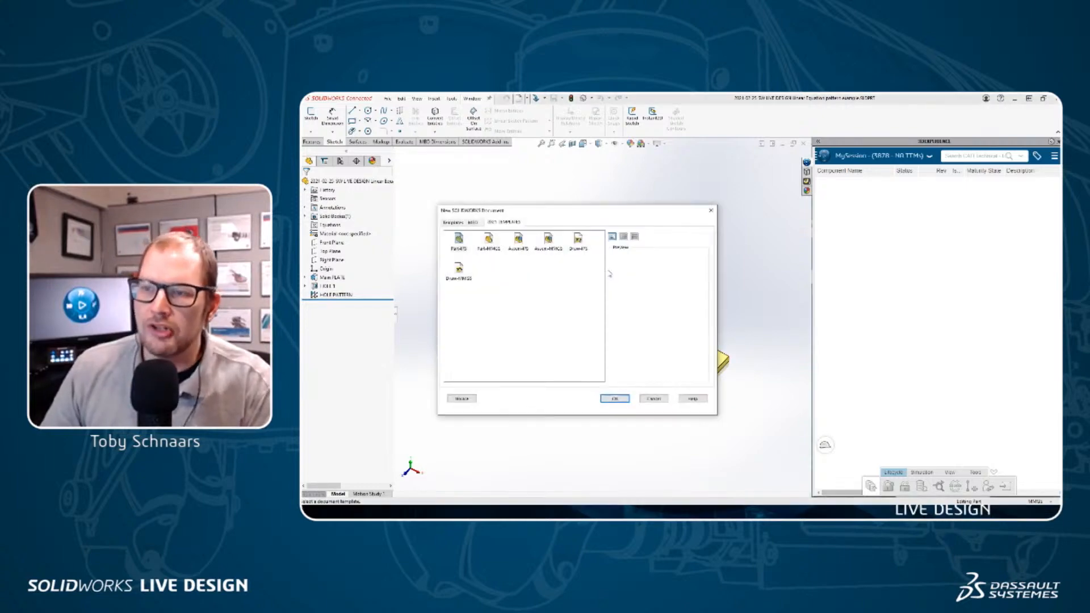
double_click(488, 243)
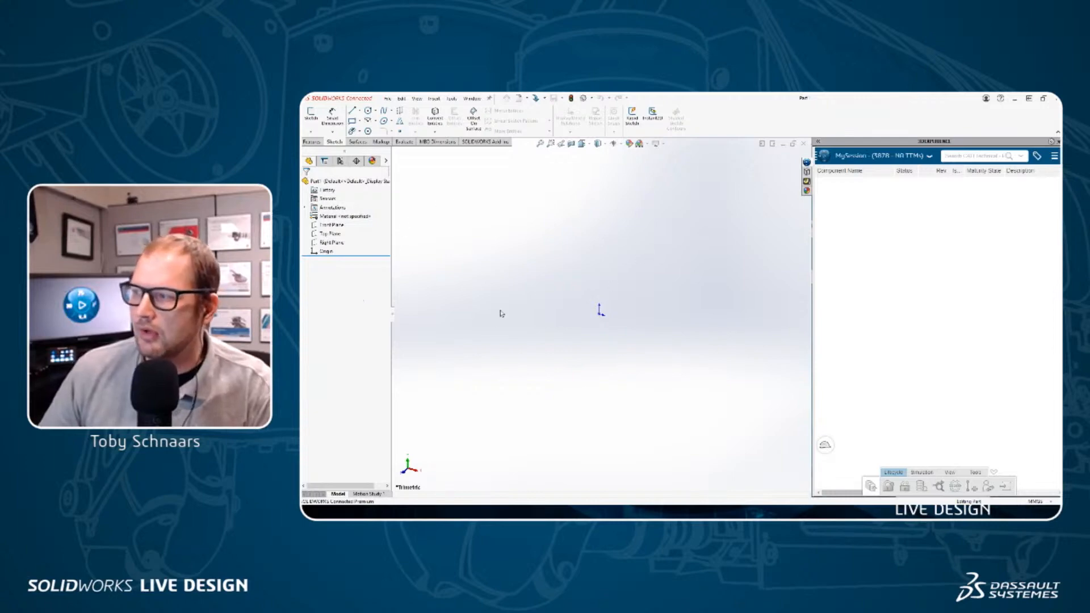
click(330, 233)
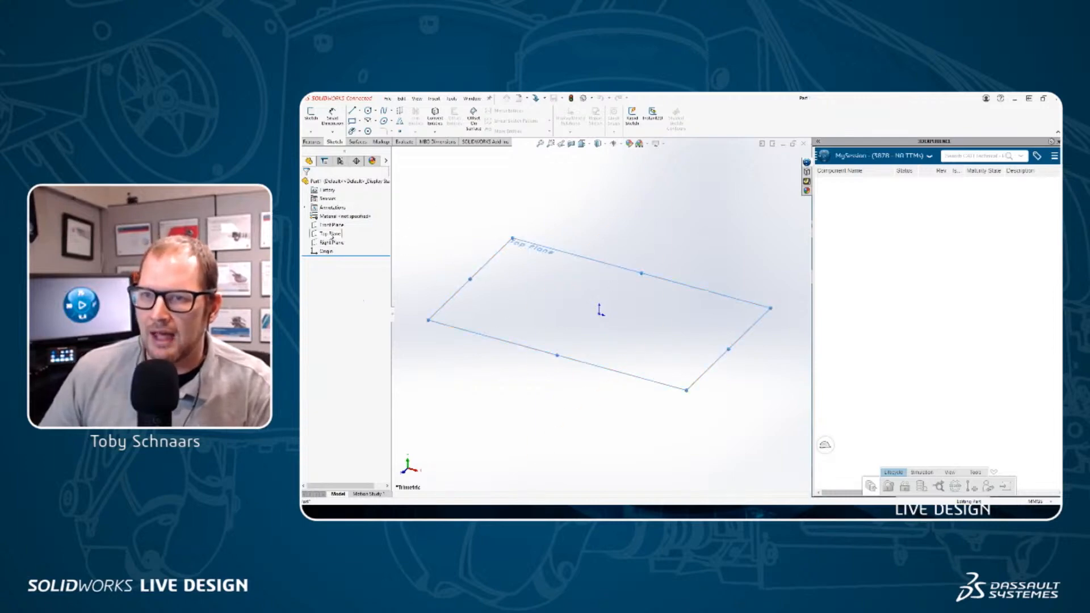
click(335, 225)
key(s)
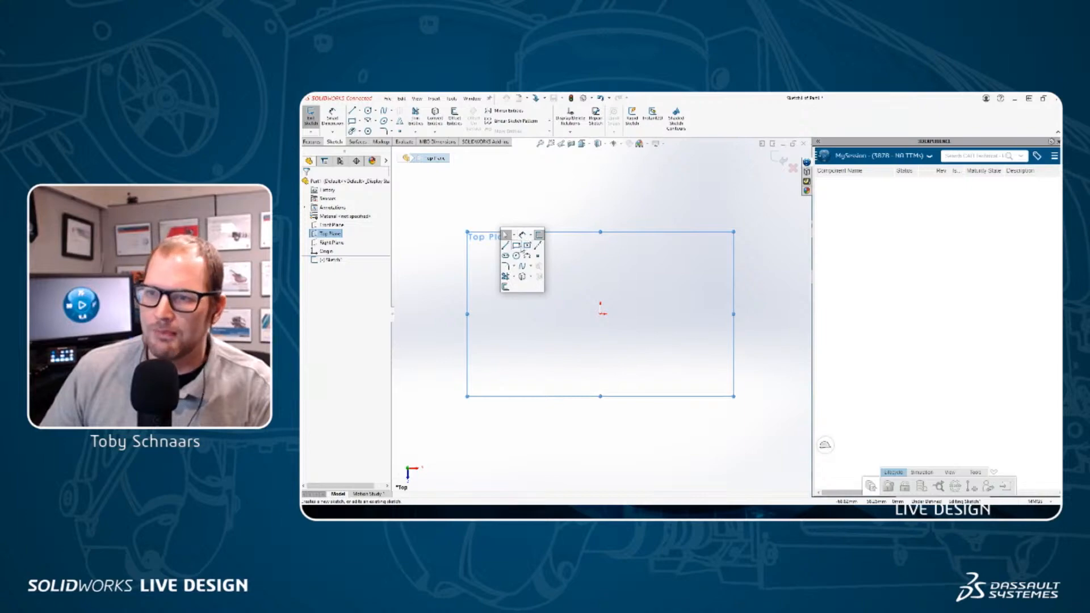
click(516, 245)
click(613, 277)
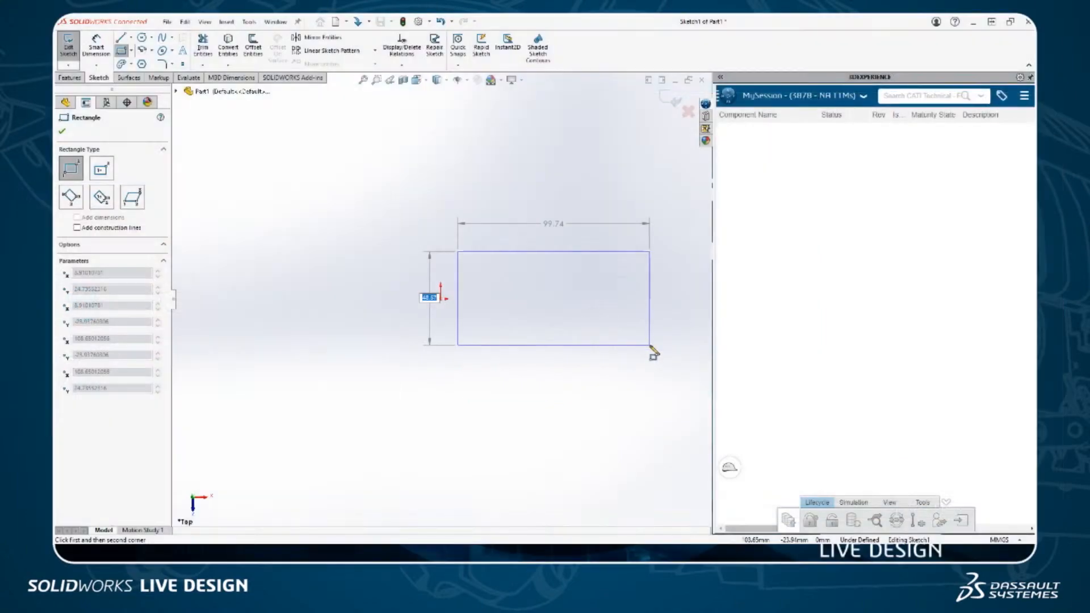
key(Escape)
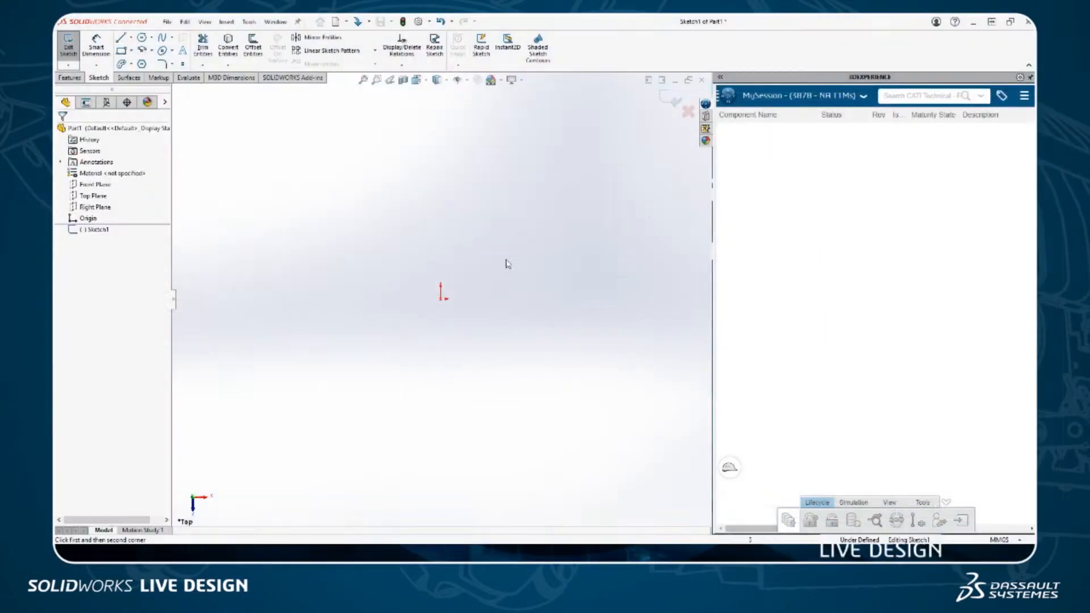
Sketch a corner rectangle near the origin, 30 mm high and 160 mm wide.
key(s)
click(485, 234)
click(453, 268)
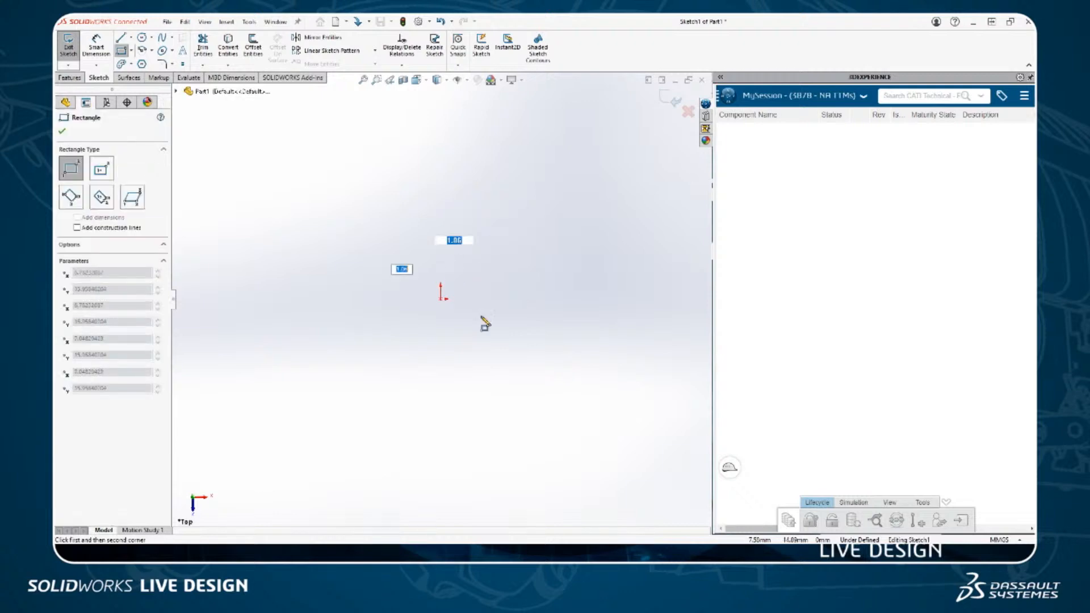
text(30)
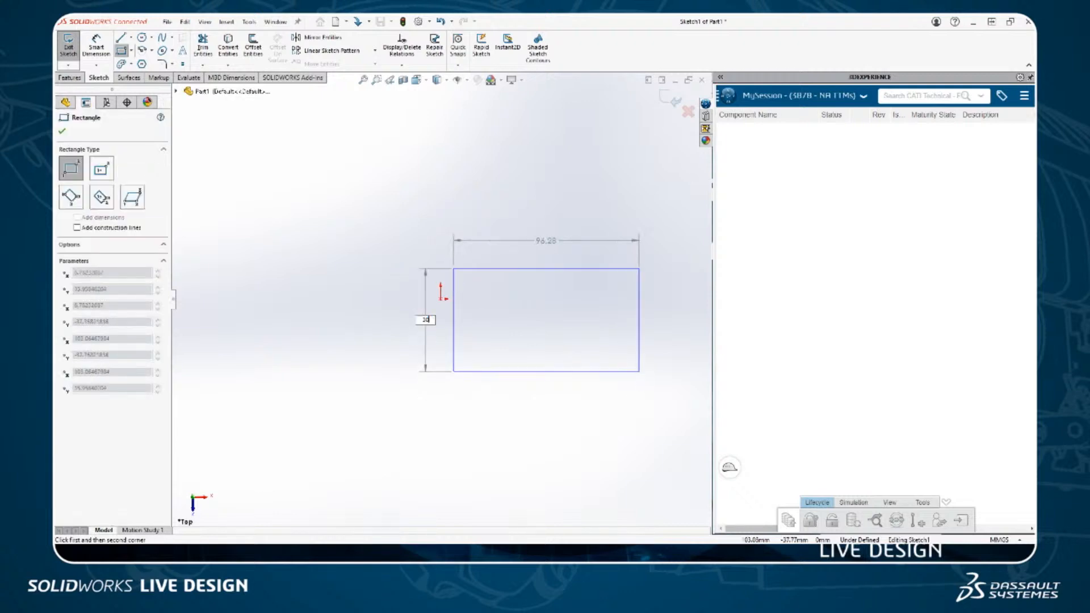
key(Tab)
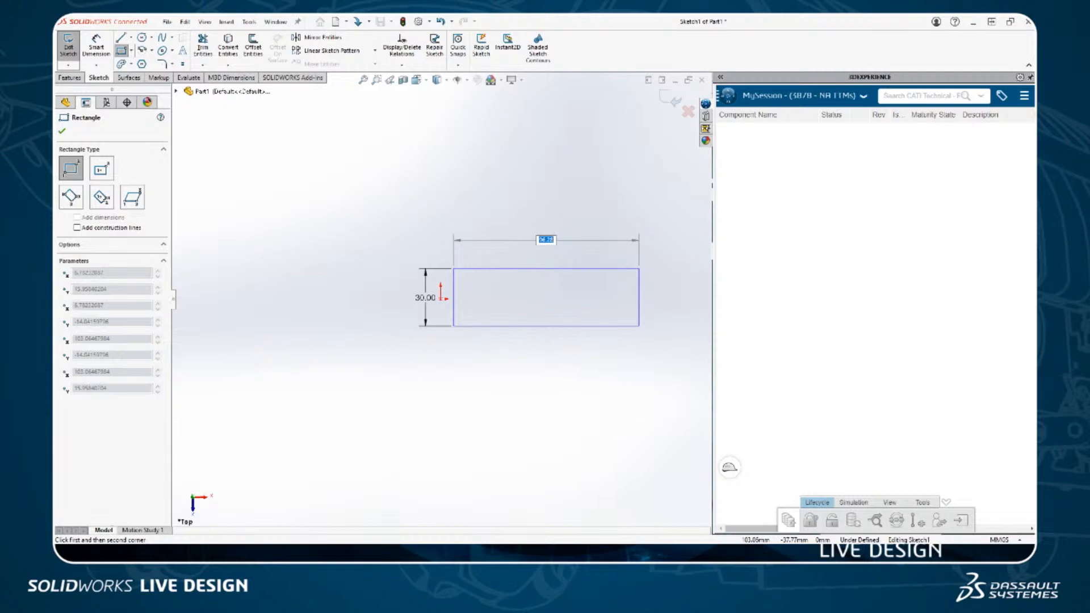
text(160)
key(Return)
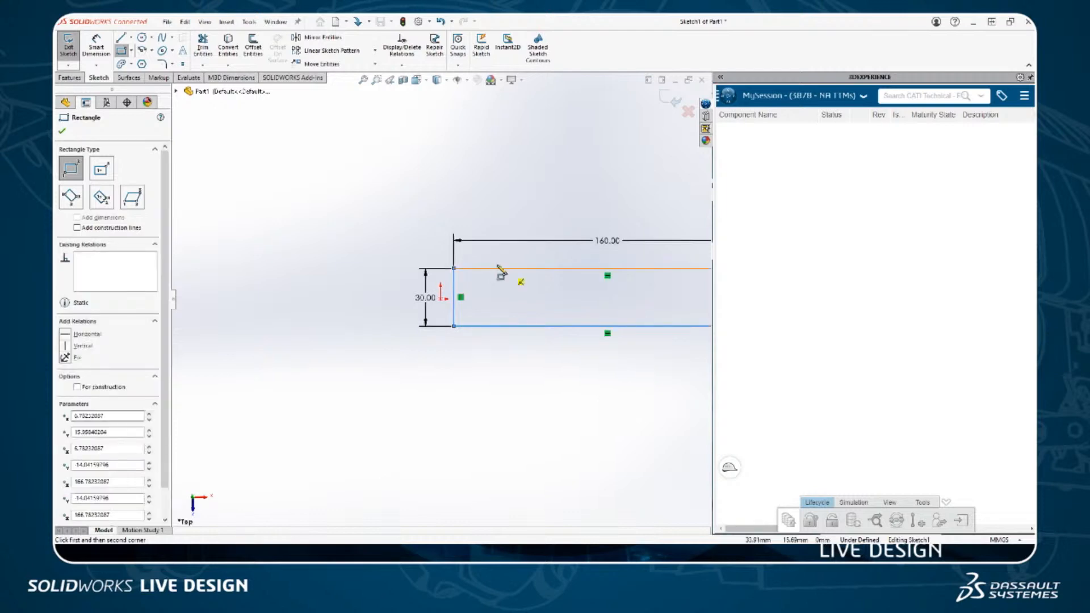
key(Escape)
Add a midpoint relation between the sketch origin and the rectangle's 30 mm edge nearest to it.
scroll(420, 301, up, 2)
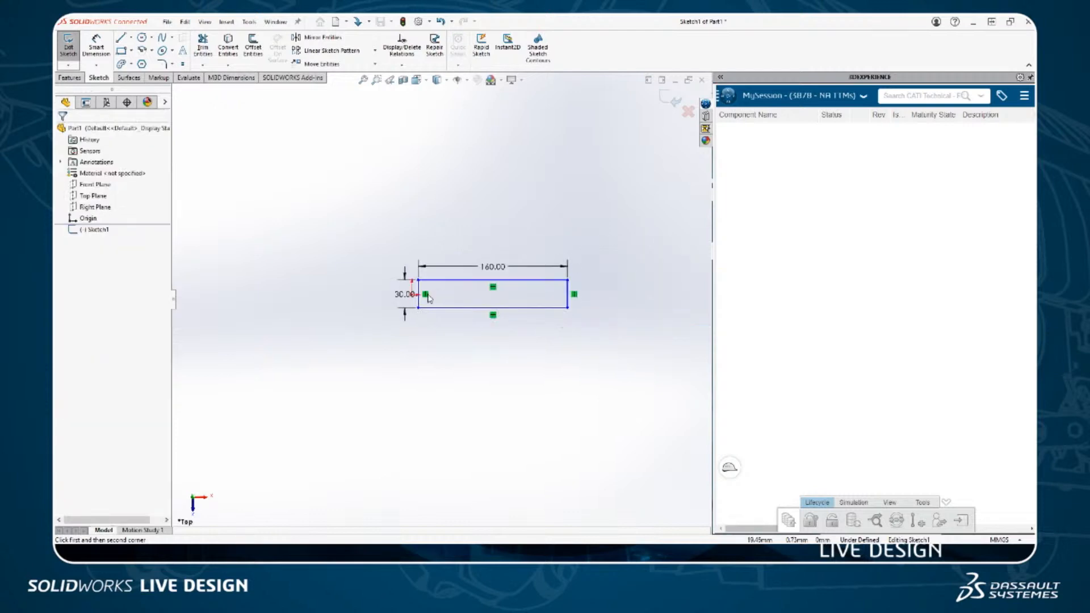
scroll(421, 293, down, 5)
click(423, 289)
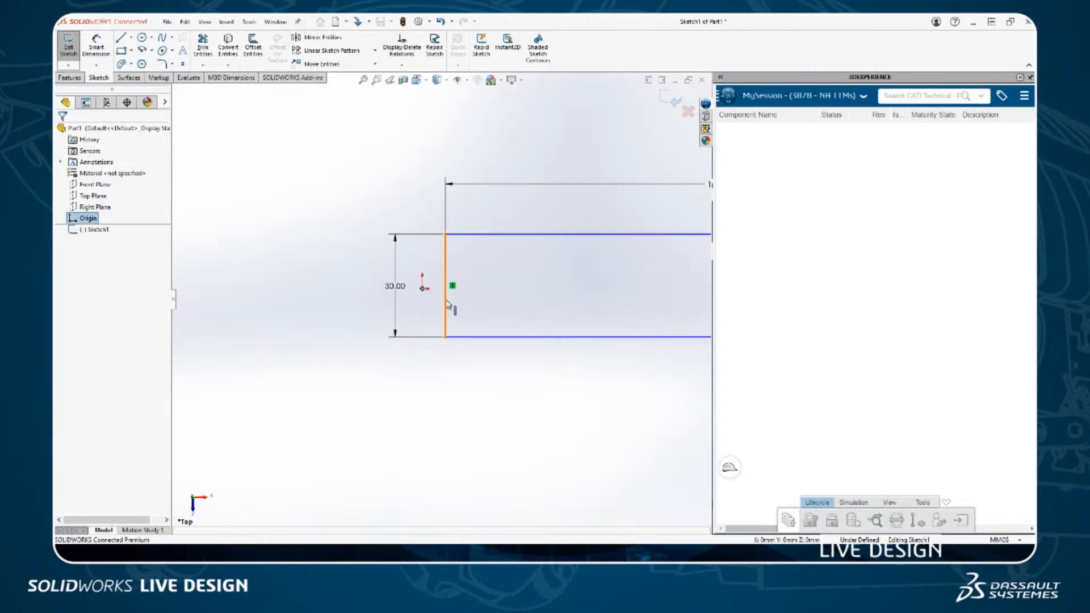
ctrl+click(446, 288)
click(477, 254)
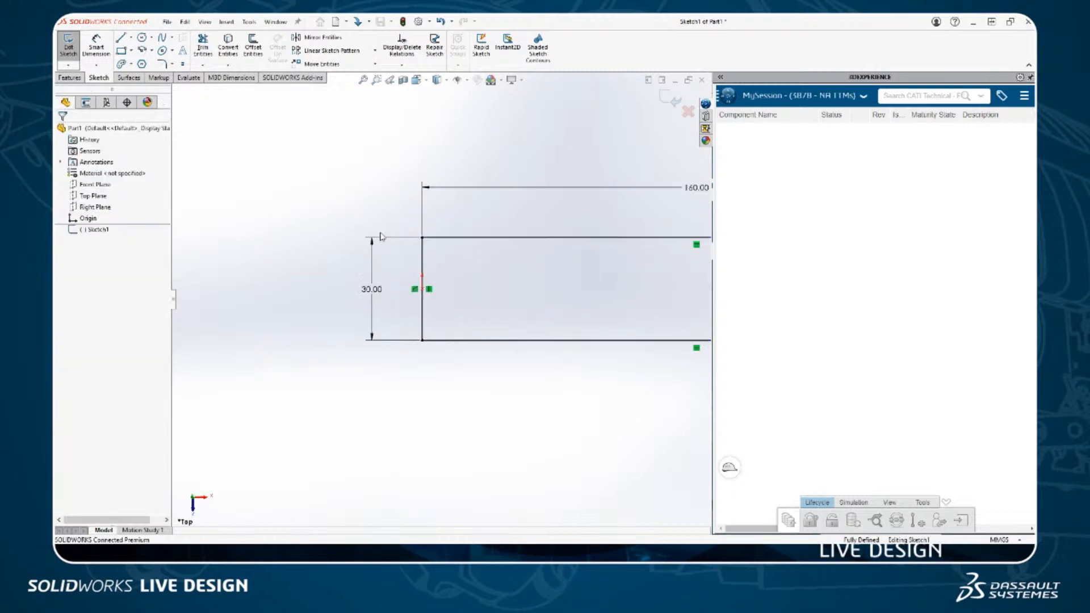
scroll(382, 236, up, 6)
scroll(584, 307, down, 1)
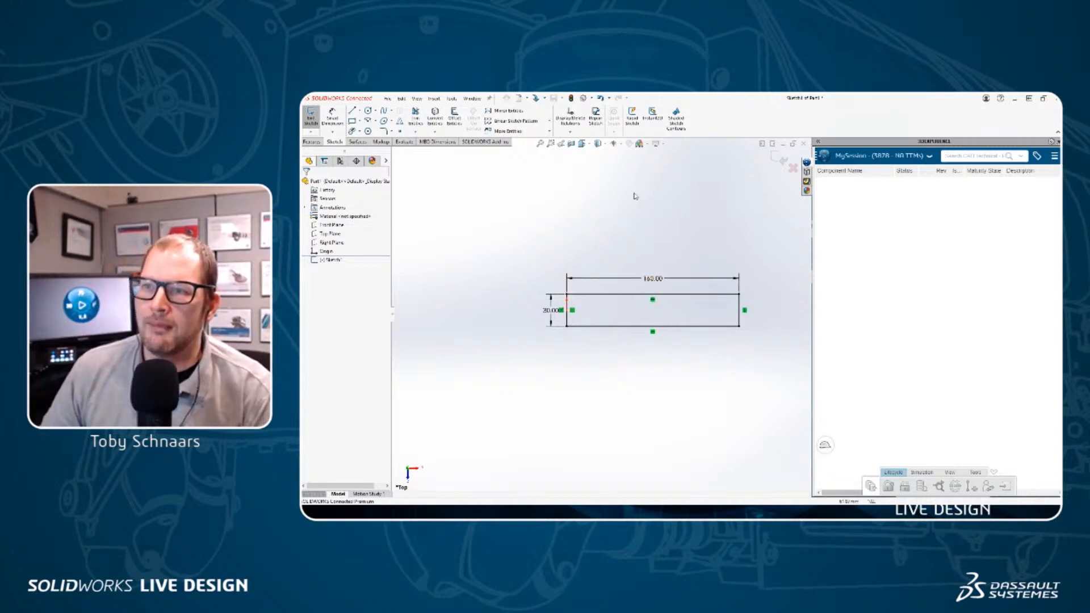
click(653, 117)
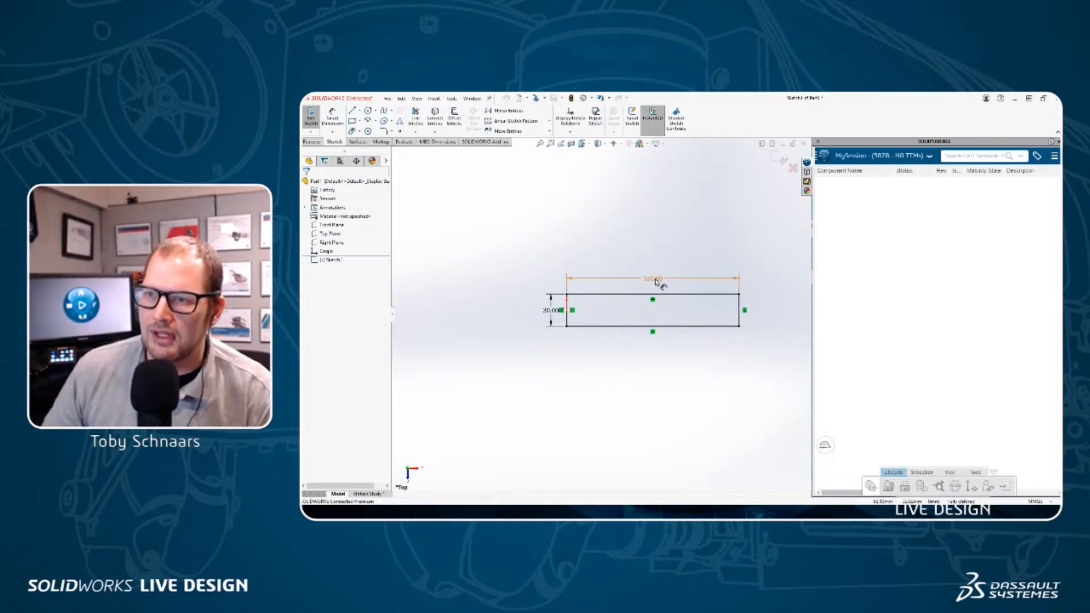
click(653, 278)
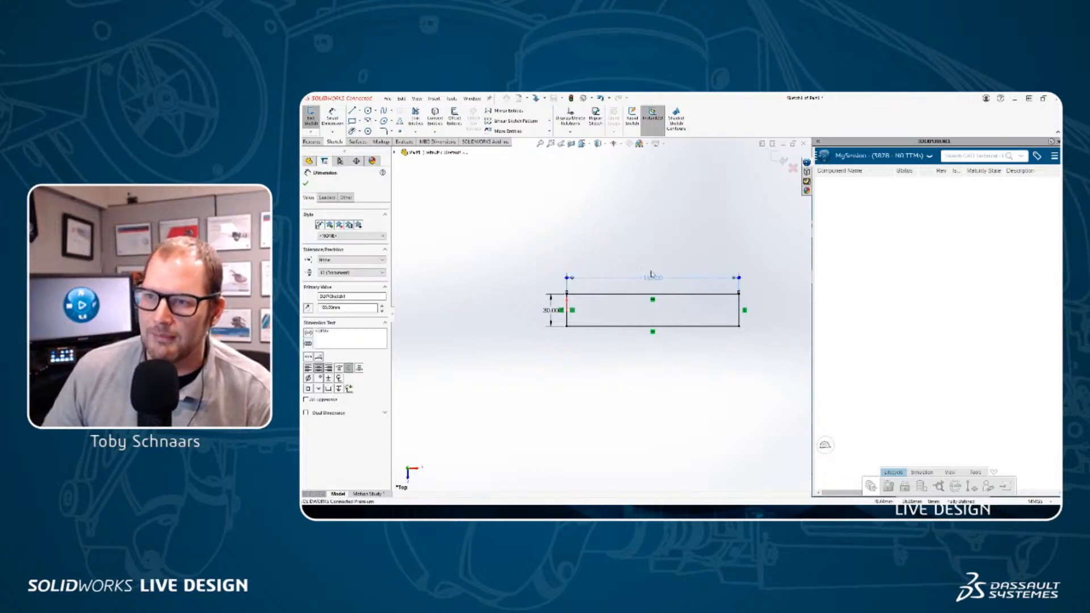
click(653, 116)
key(Escape)
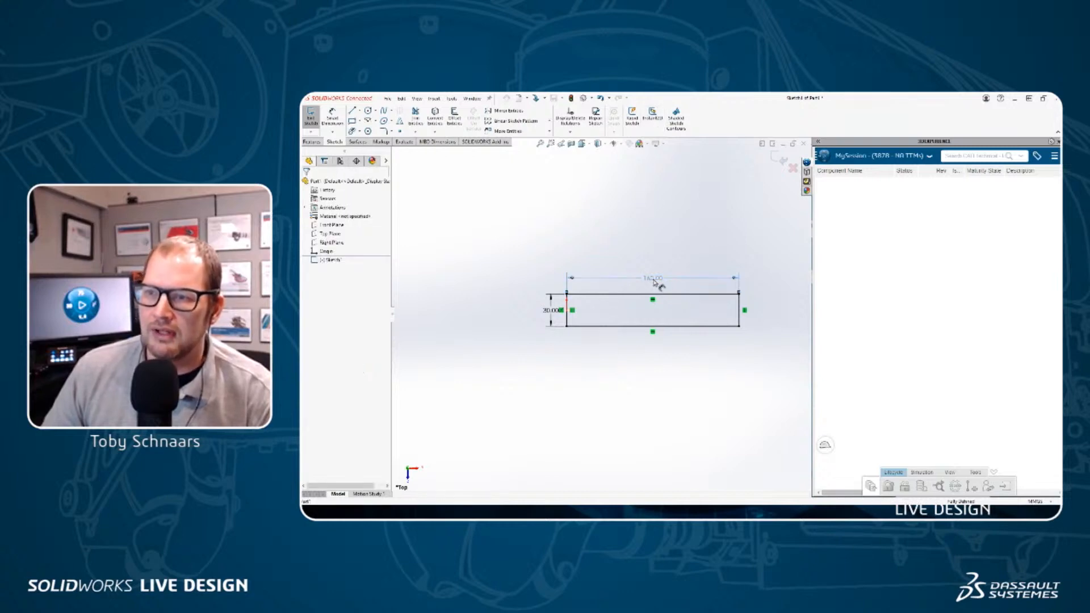
Rename the rectangle's 160 mm dimension as WIDTH.
click(653, 281)
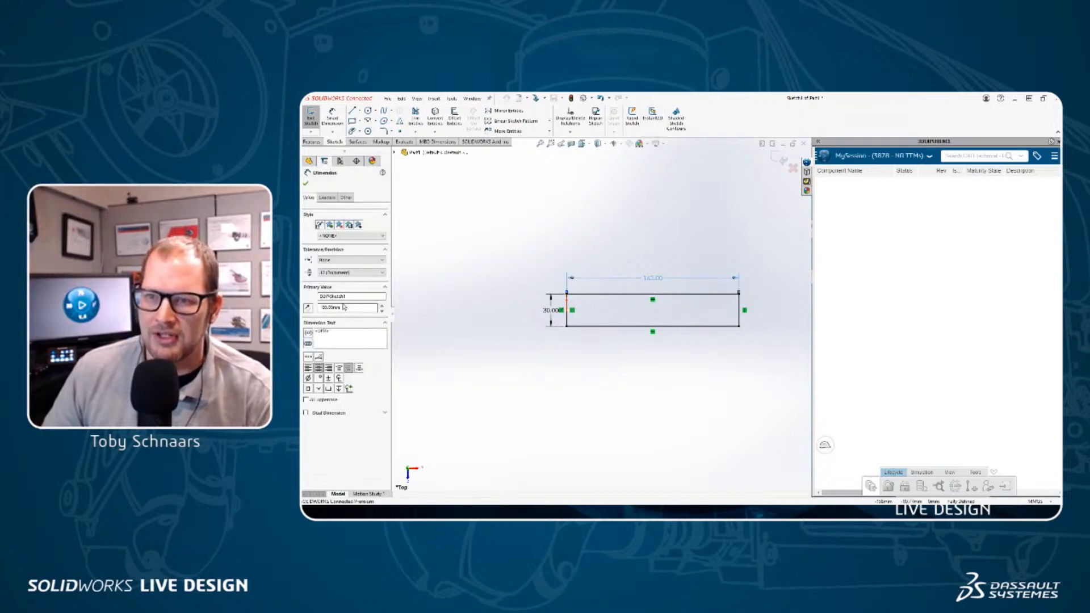
click(324, 296)
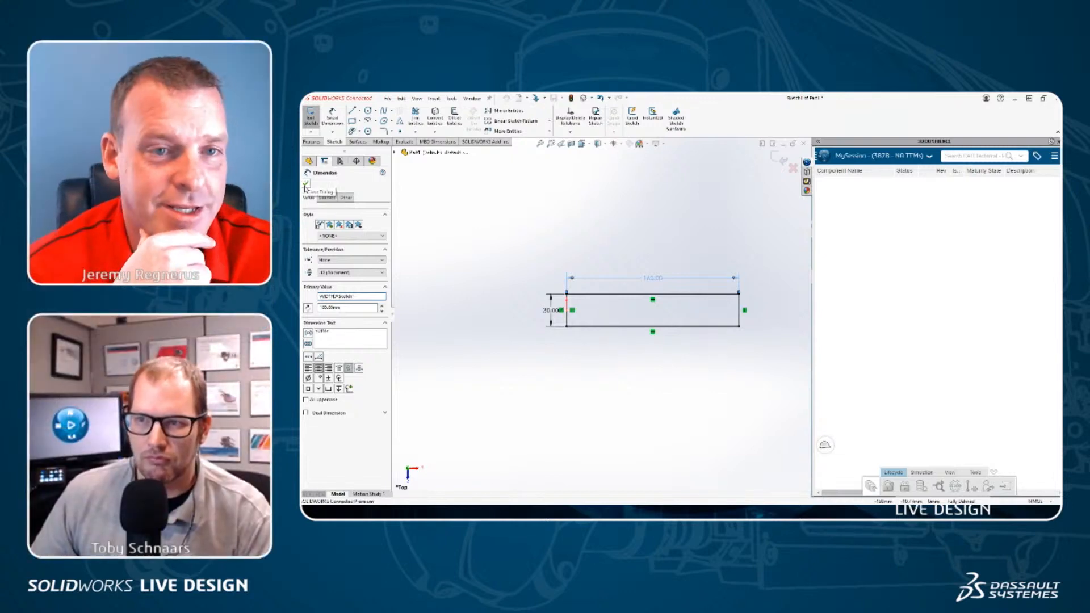
click(306, 185)
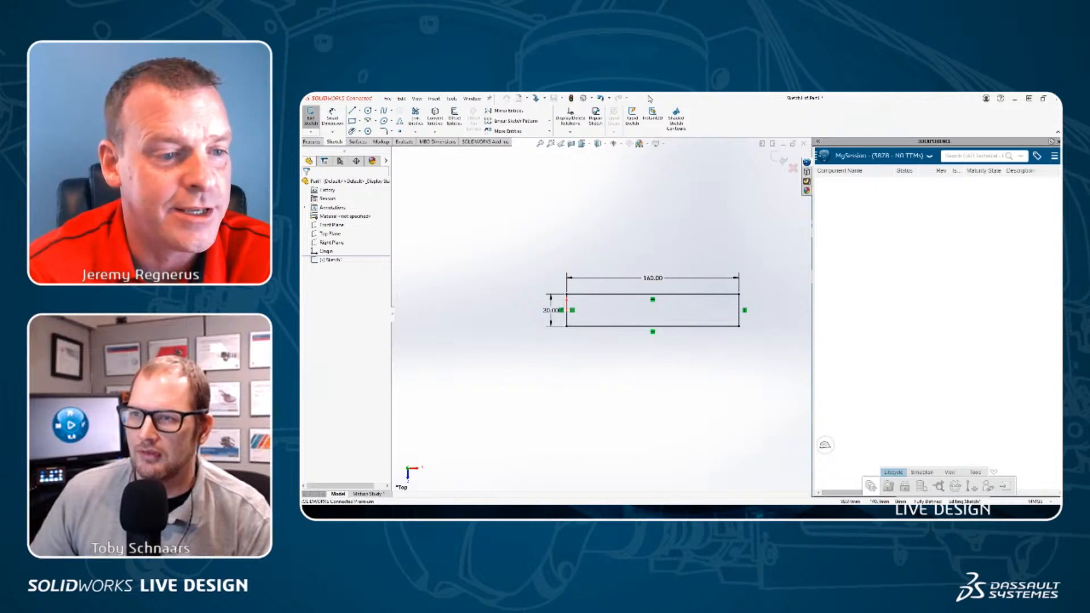
With Instant2D enabled, view the 160 mm dimension's name field in the Modify dialog and cancel without changes.
click(652, 117)
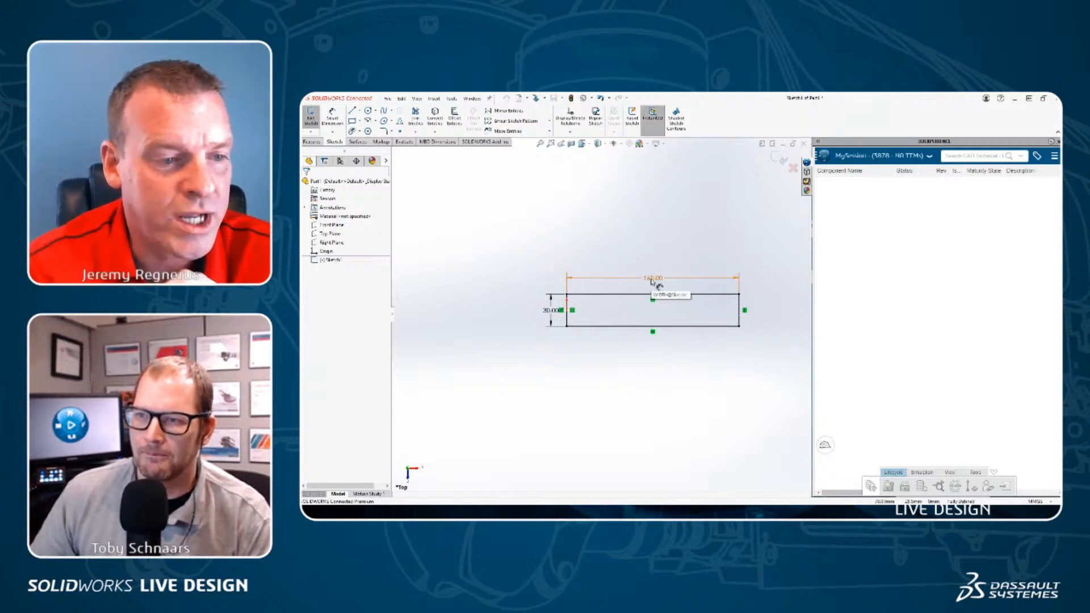
double_click(652, 280)
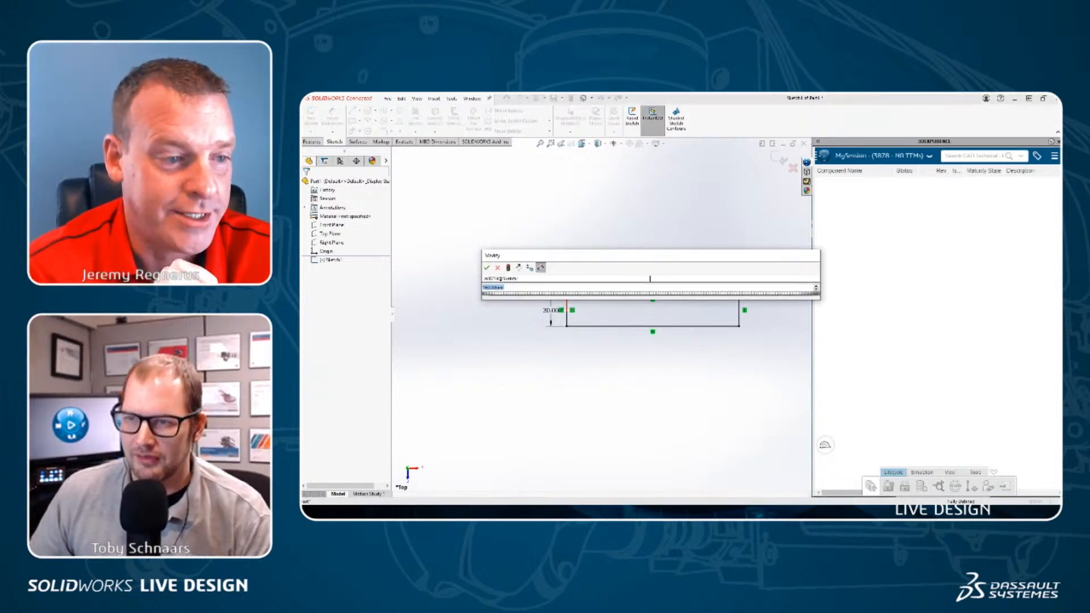
click(500, 279)
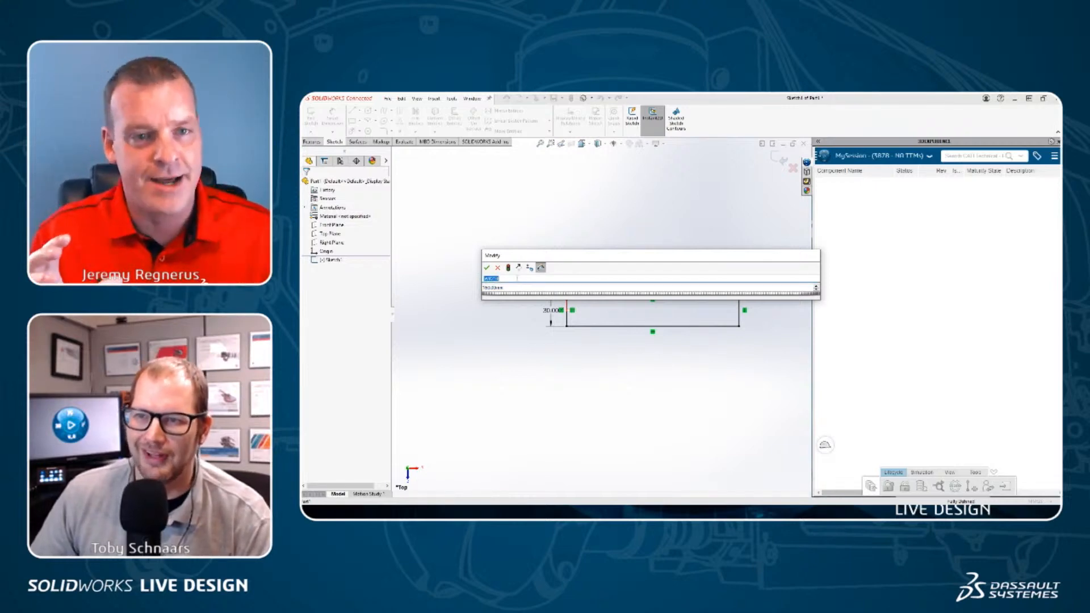
click(484, 279)
click(484, 279)
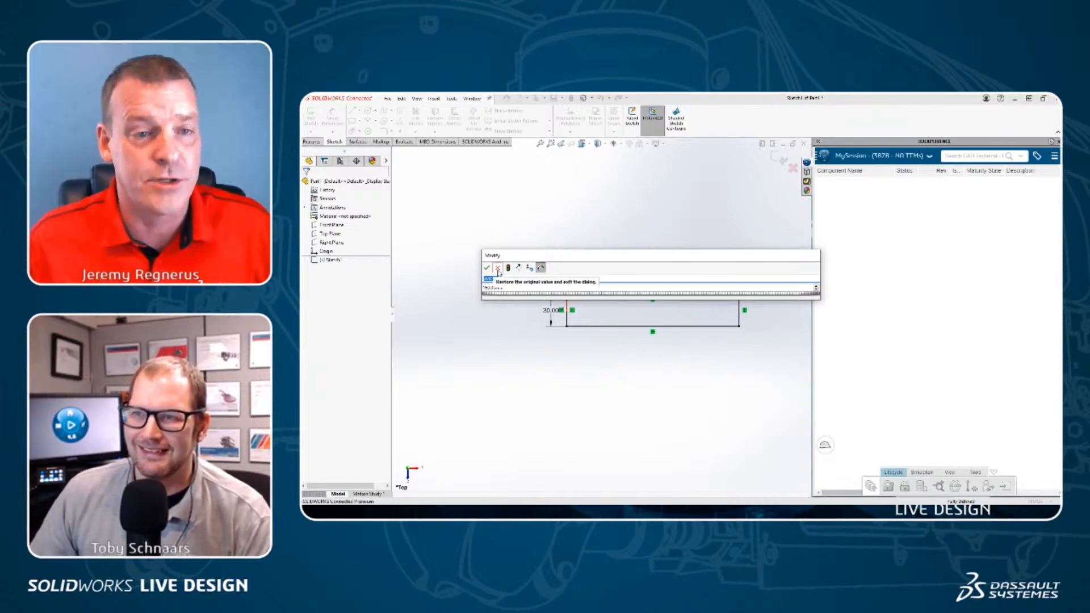
click(498, 269)
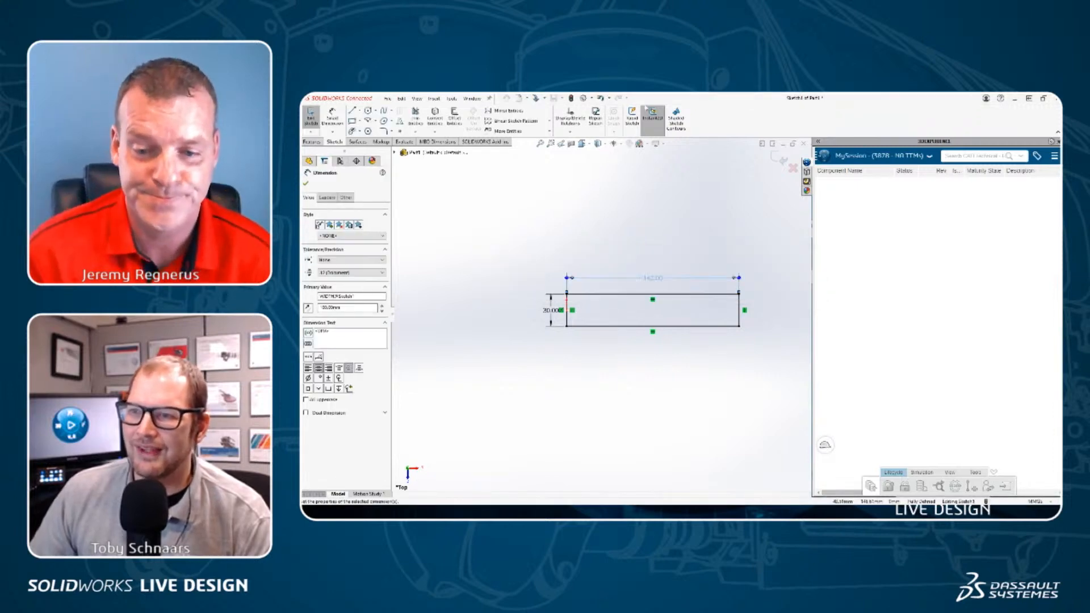
click(633, 194)
Extrude the rectangle sketch 5 mm as a blind boss in the reversed direction.
scroll(745, 333, down, 1)
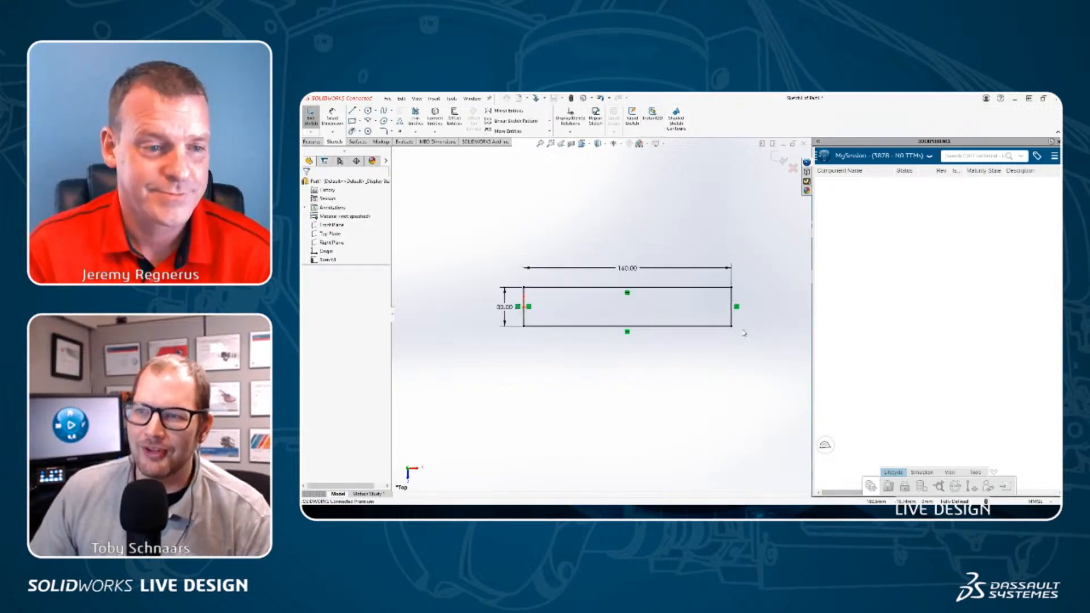
scroll(648, 338, down, 1)
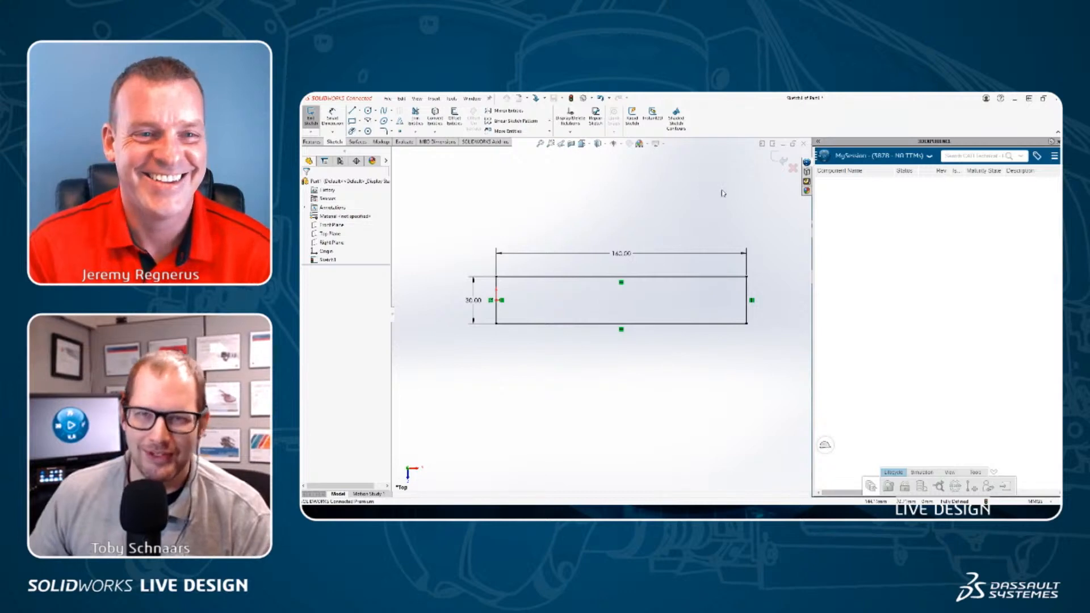
key(s)
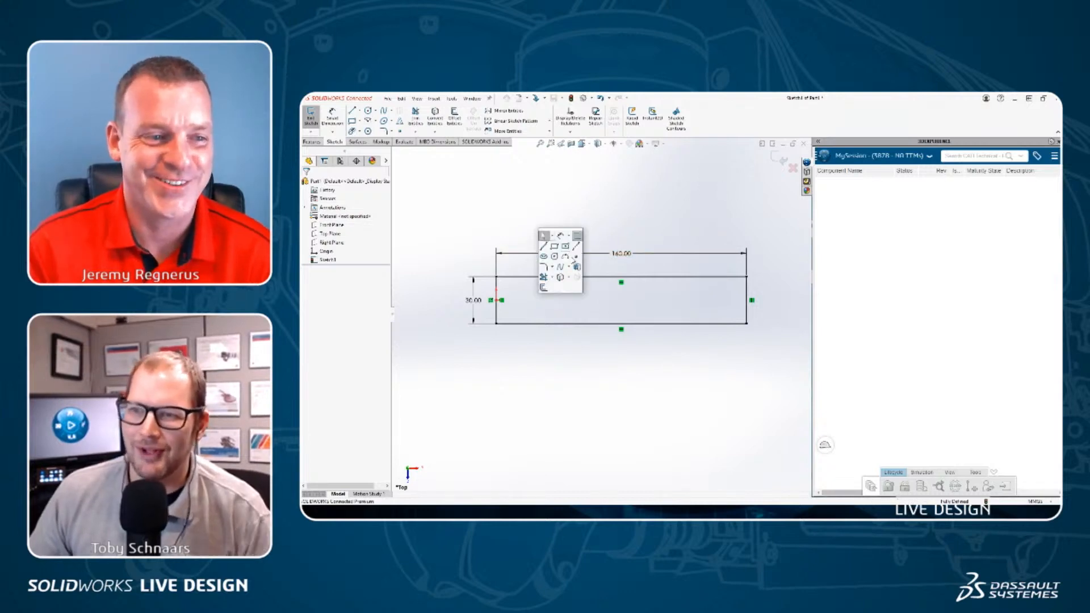
click(578, 268)
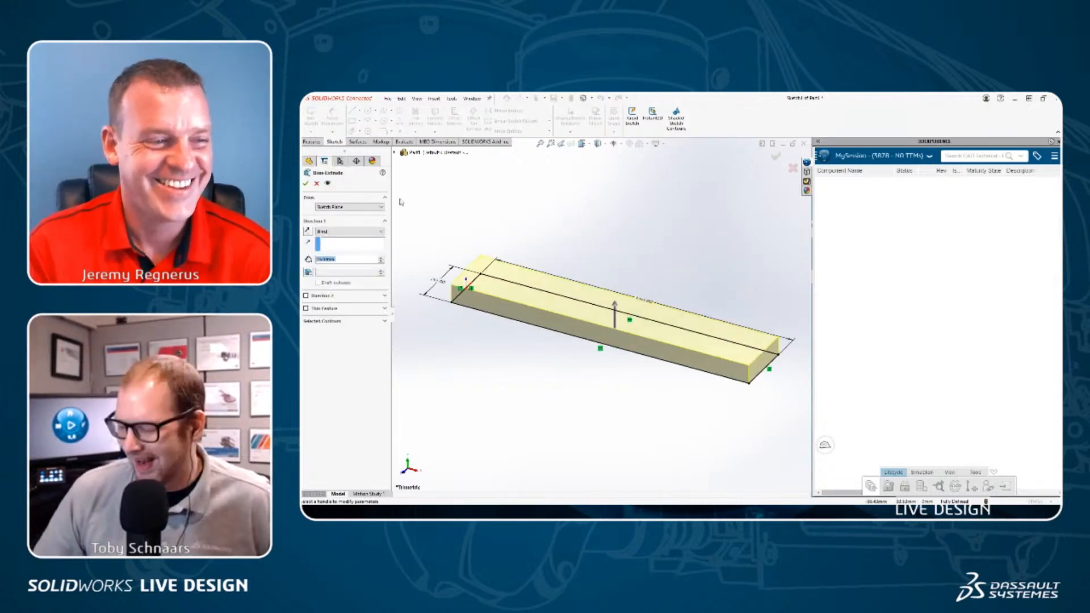
text(5)
key(Return)
right_click(575, 217)
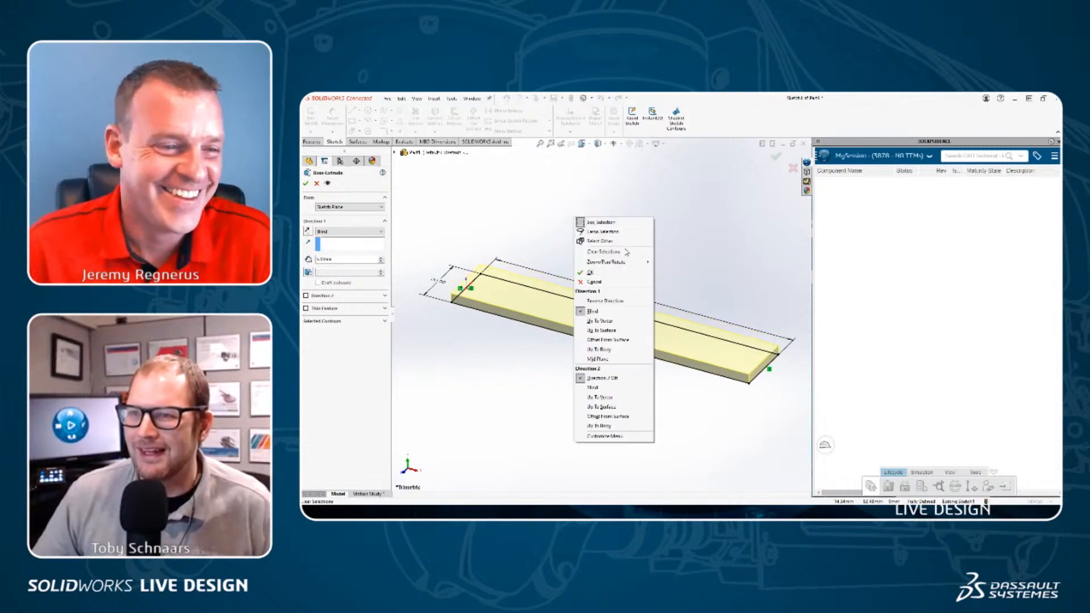
click(607, 301)
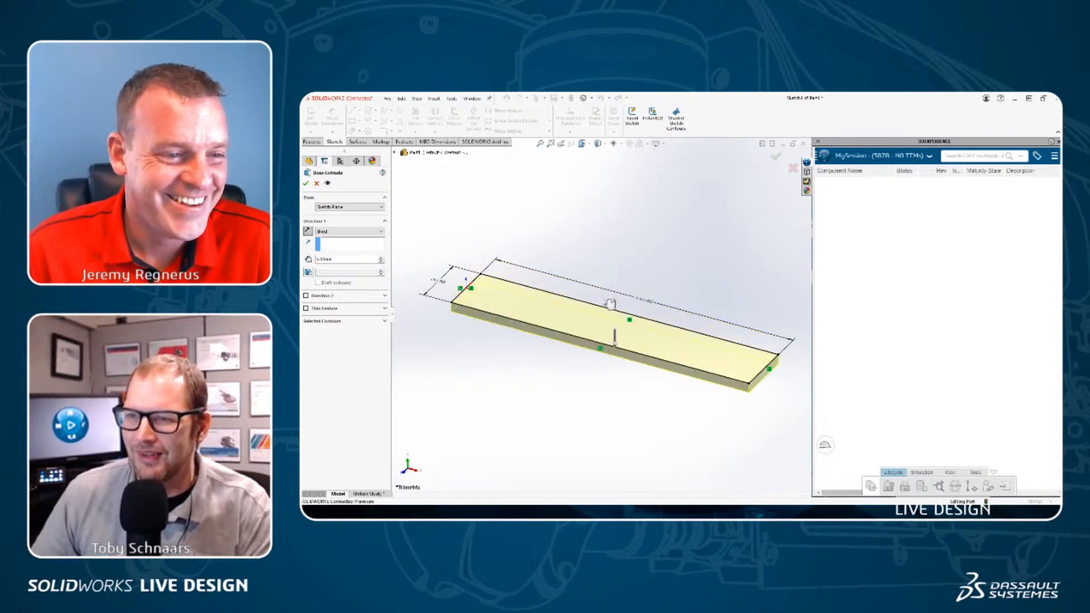
key(Return)
Start a sketch on the plate's upper face and draw a 15 mm diameter circle near the origin end.
click(525, 300)
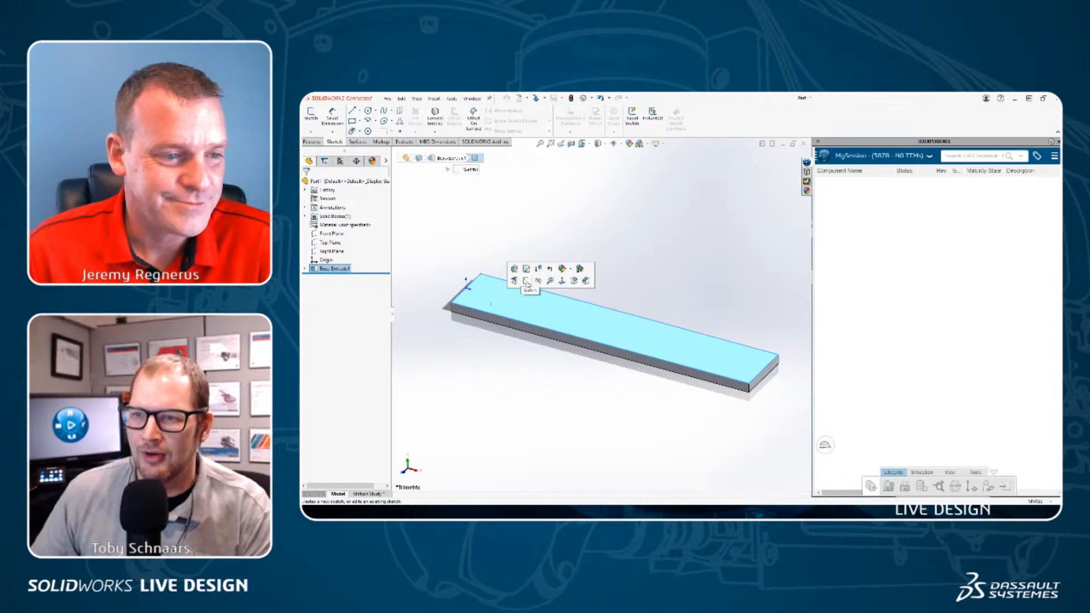
click(526, 283)
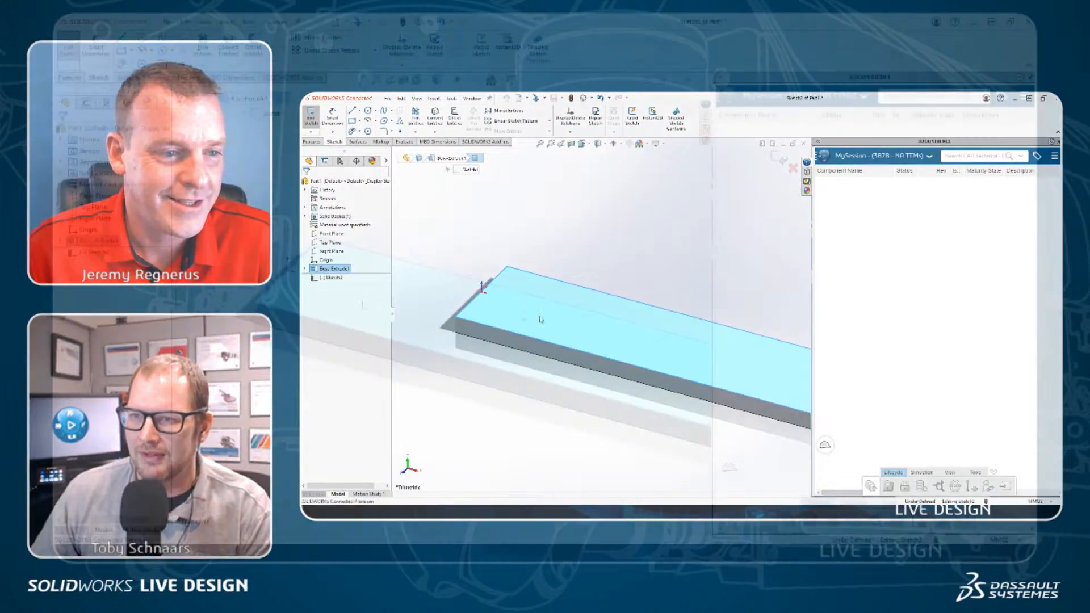
click(527, 305)
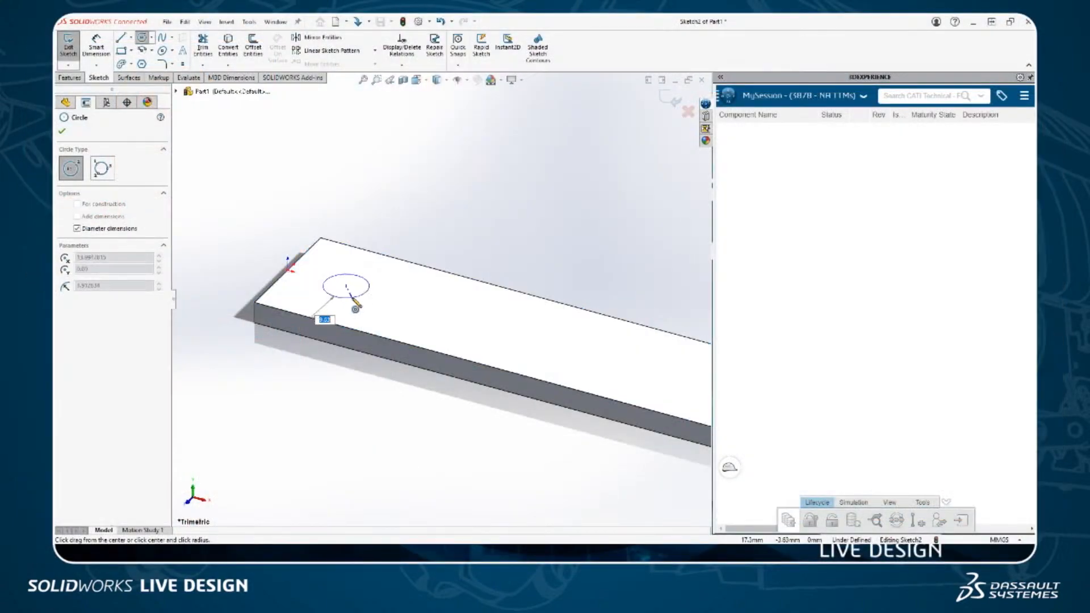
text(15)
key(Return)
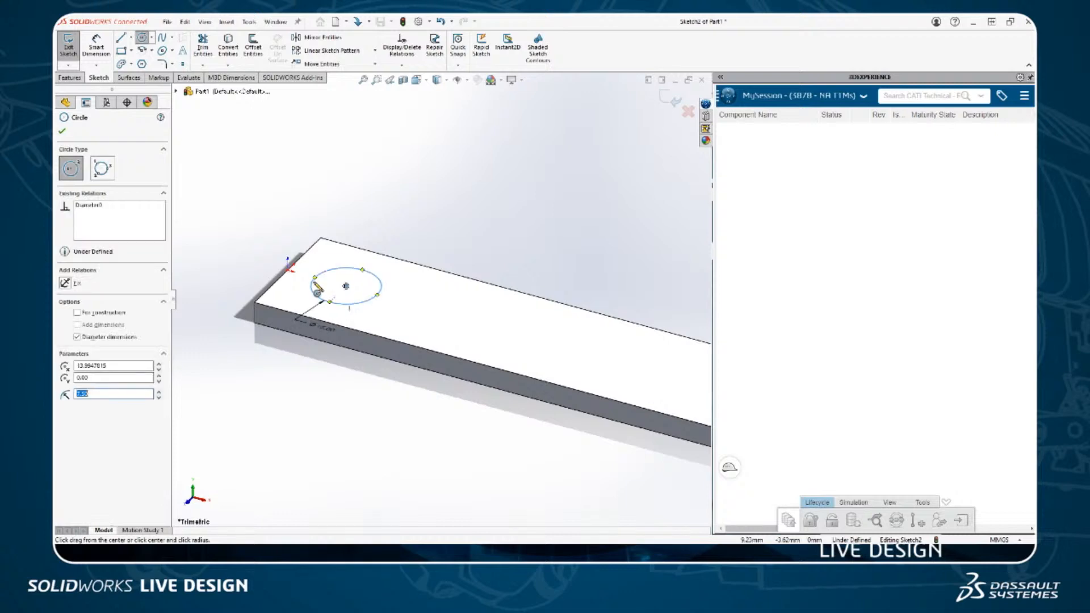
key(Escape)
Add a horizontal relation between the origin and the circle's centre.
click(289, 270)
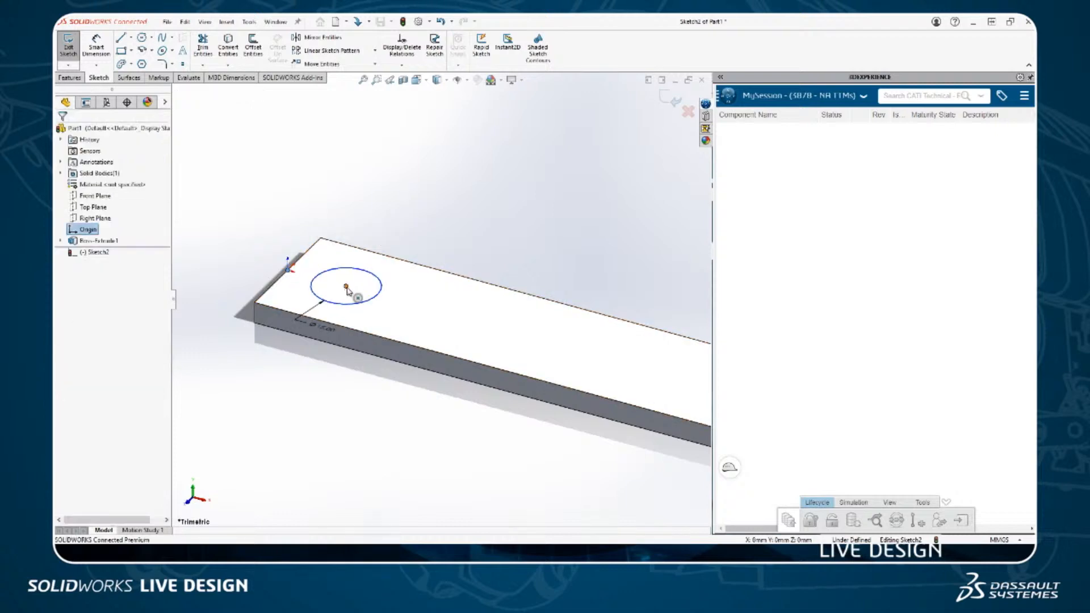
ctrl+click(346, 286)
click(378, 243)
click(340, 205)
Dimension the circle from the plate's short edge at the origin end as 22 mm and name the dimension OFFSET.
key(s)
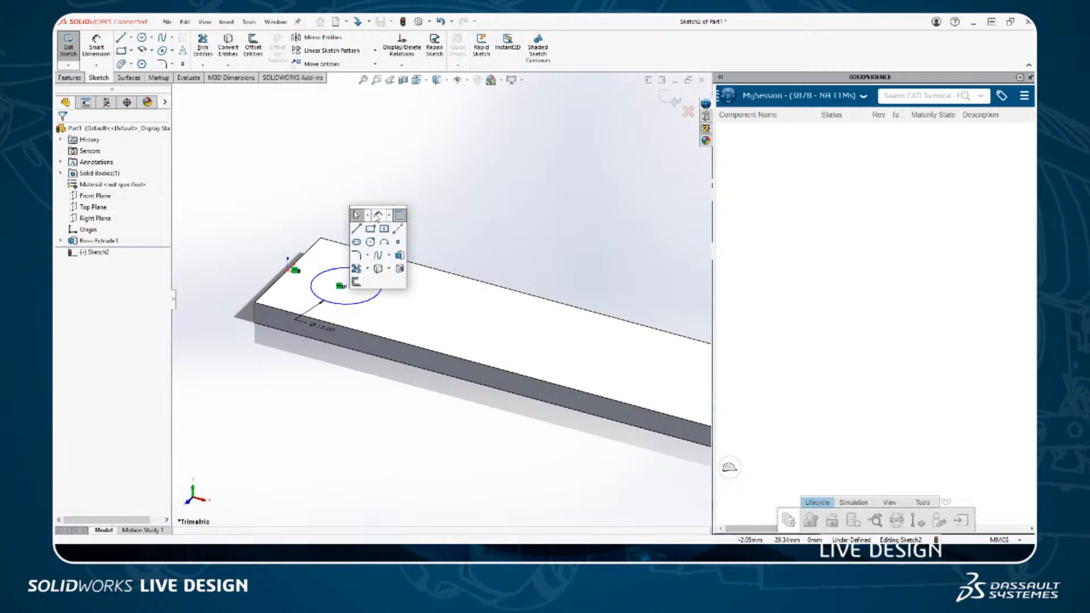
click(377, 217)
click(339, 284)
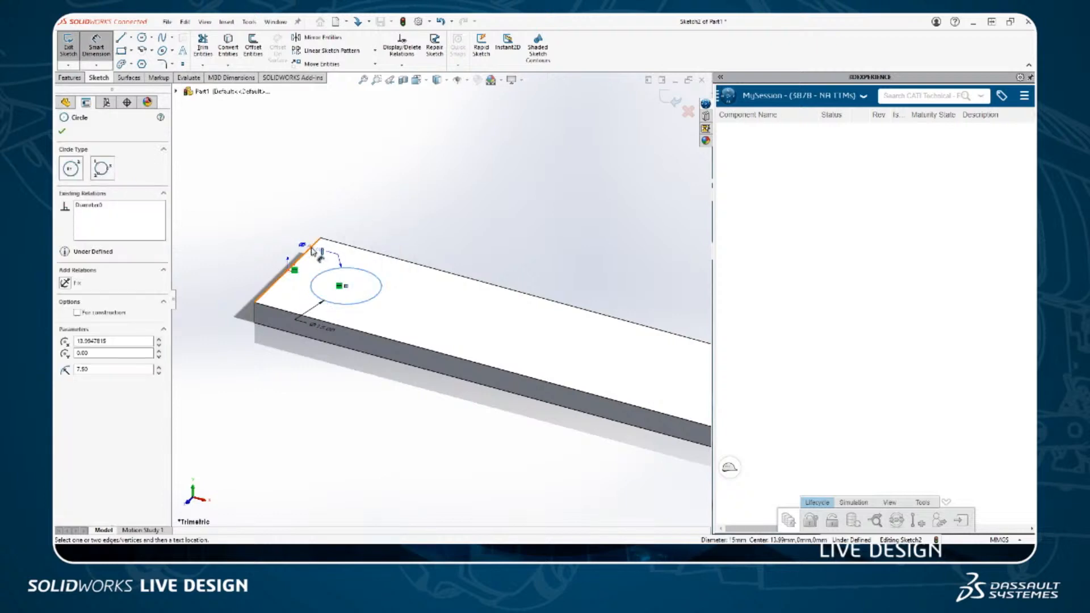
click(312, 250)
click(362, 227)
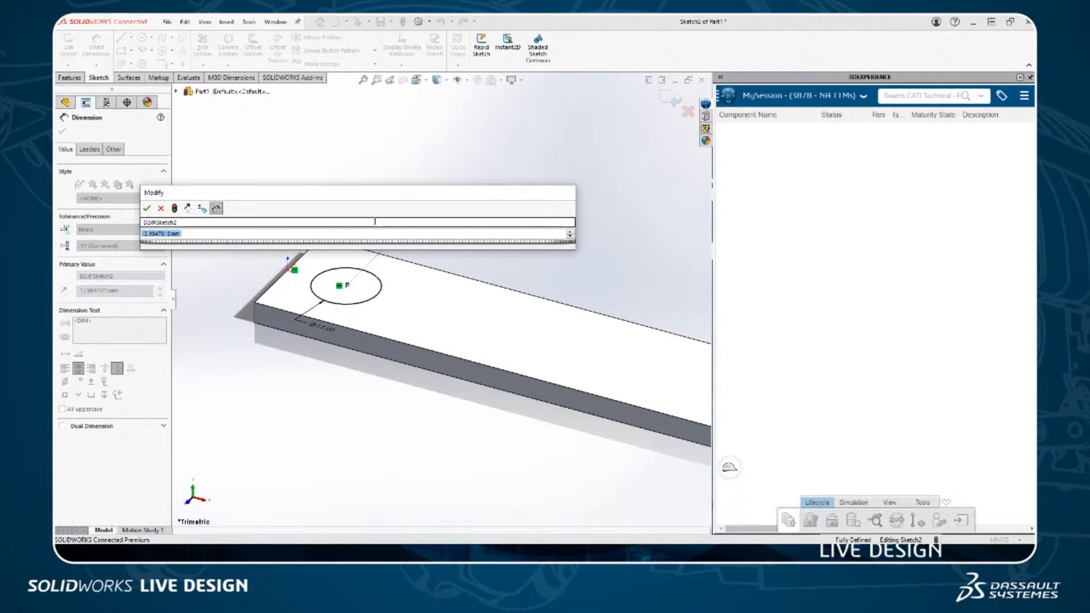
text(22)
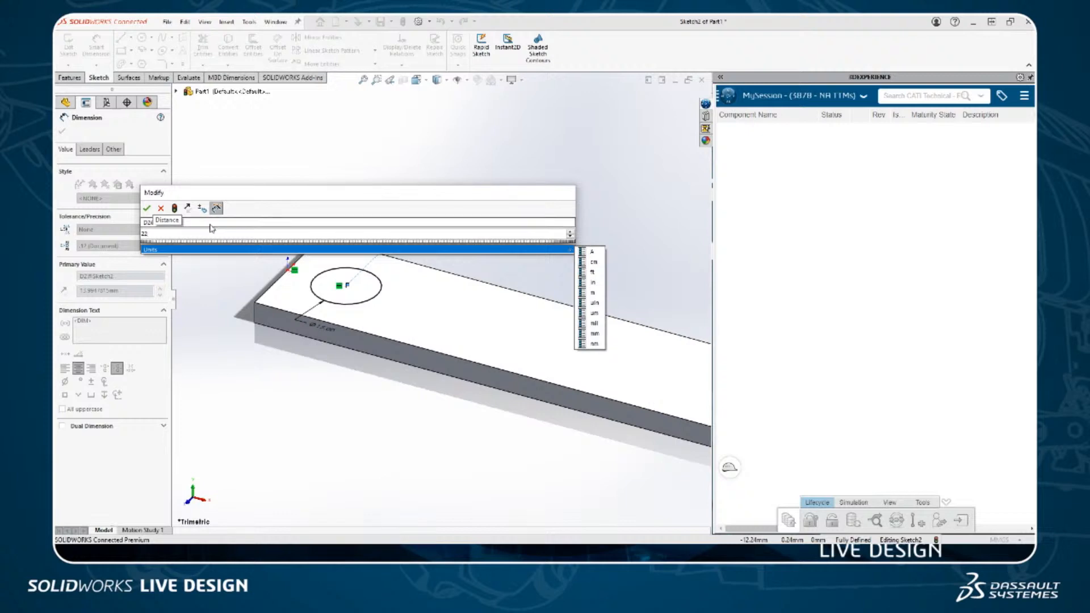
double_click(160, 222)
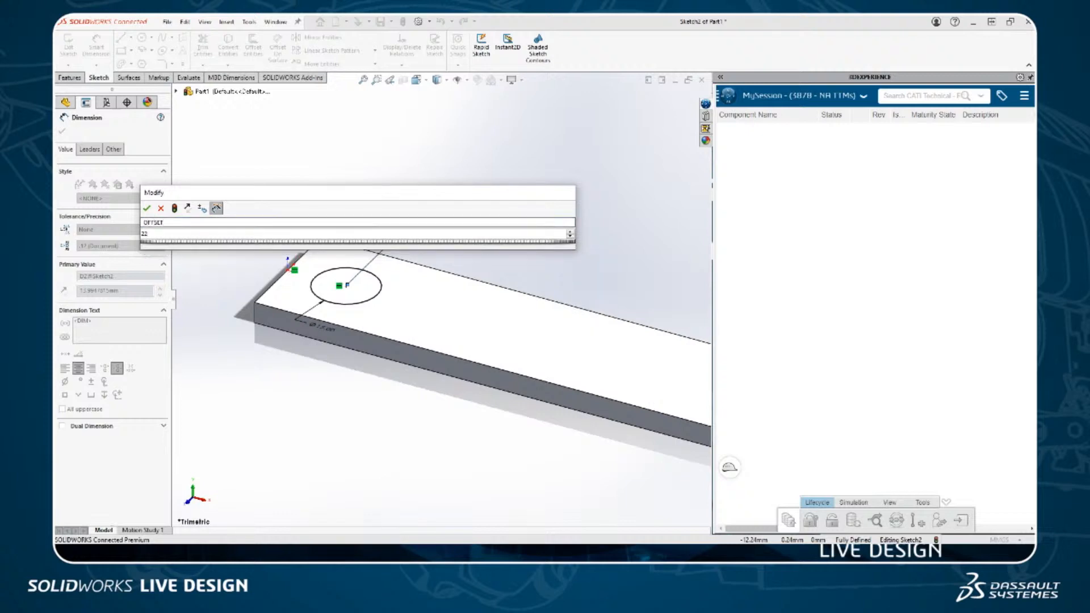
click(146, 208)
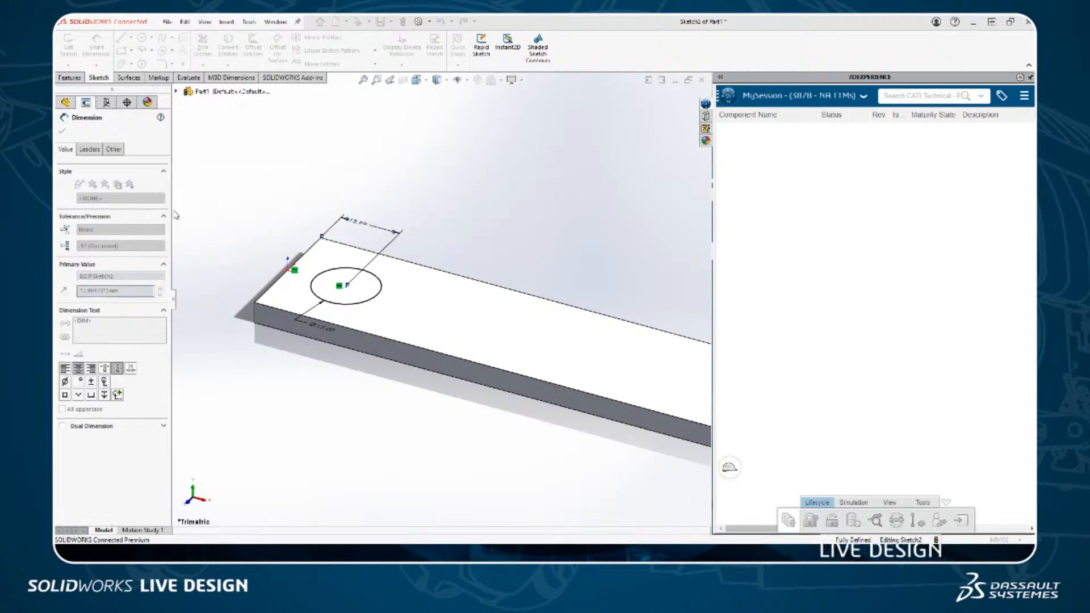
Cut the circle sketch through the plate with an Extruded Cut set to Through All.
click(454, 192)
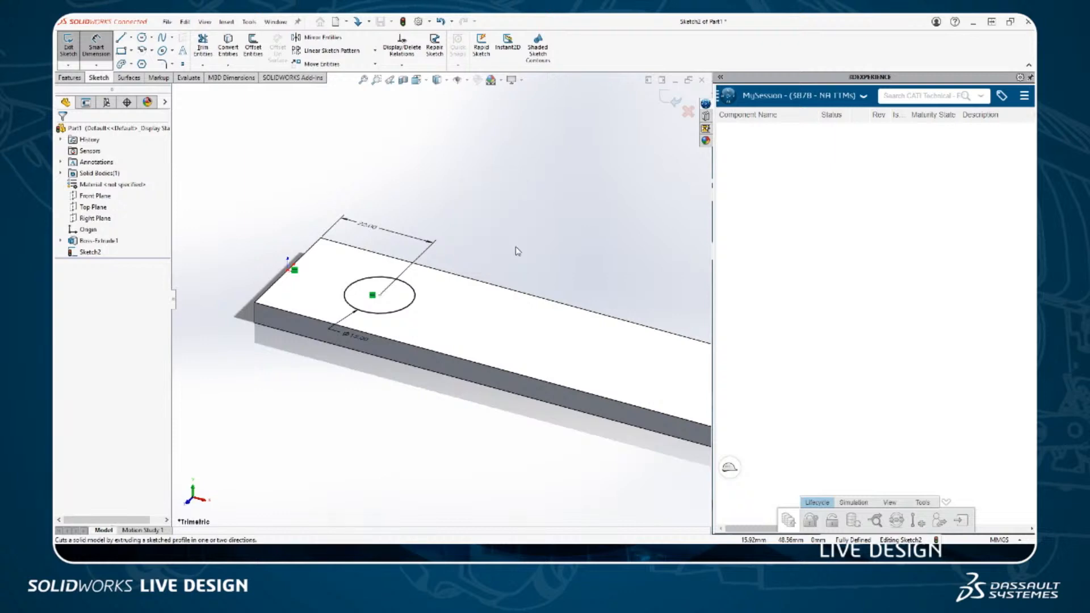
right_click(469, 186)
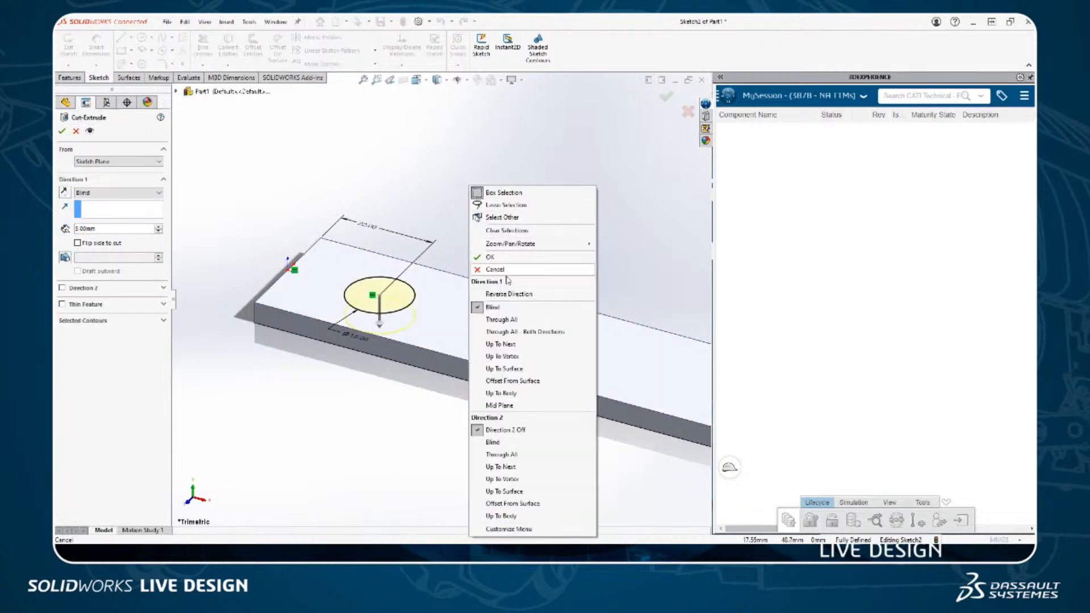
click(506, 321)
key(Return)
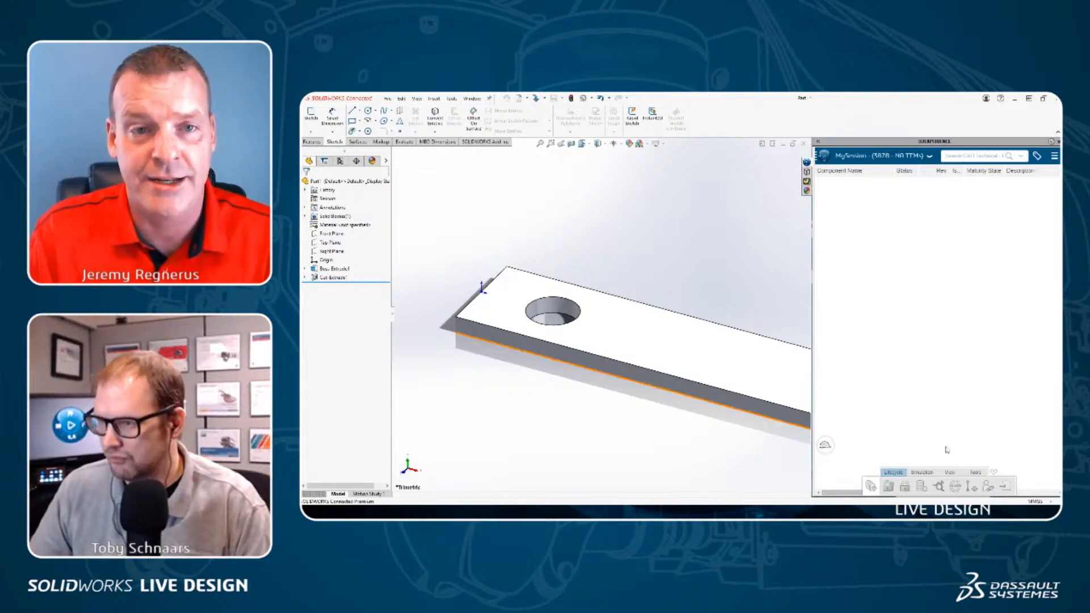
key(super)
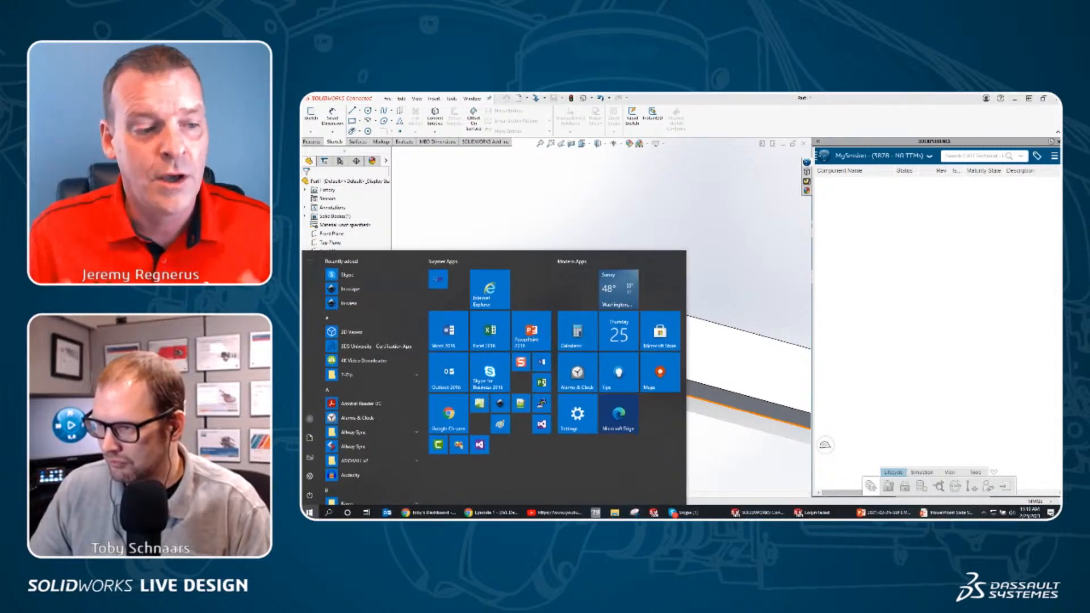
click(586, 180)
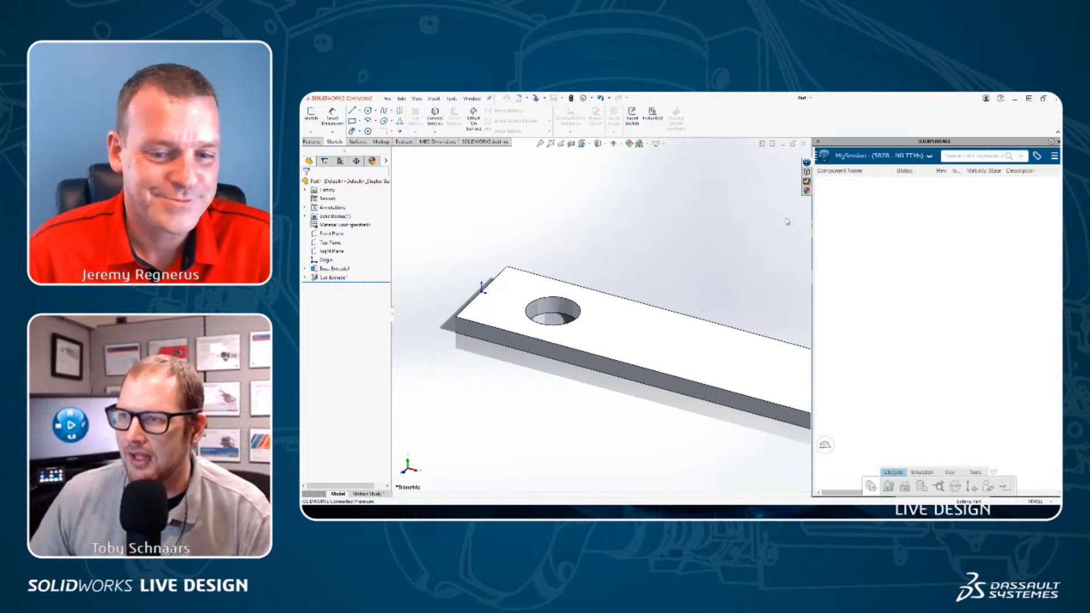
Narrow the 3DEXPERIENCE pane and unpin it so it collapses, leaving more room for the plate.
drag(813, 263, 895, 263)
scroll(848, 334, up, 2)
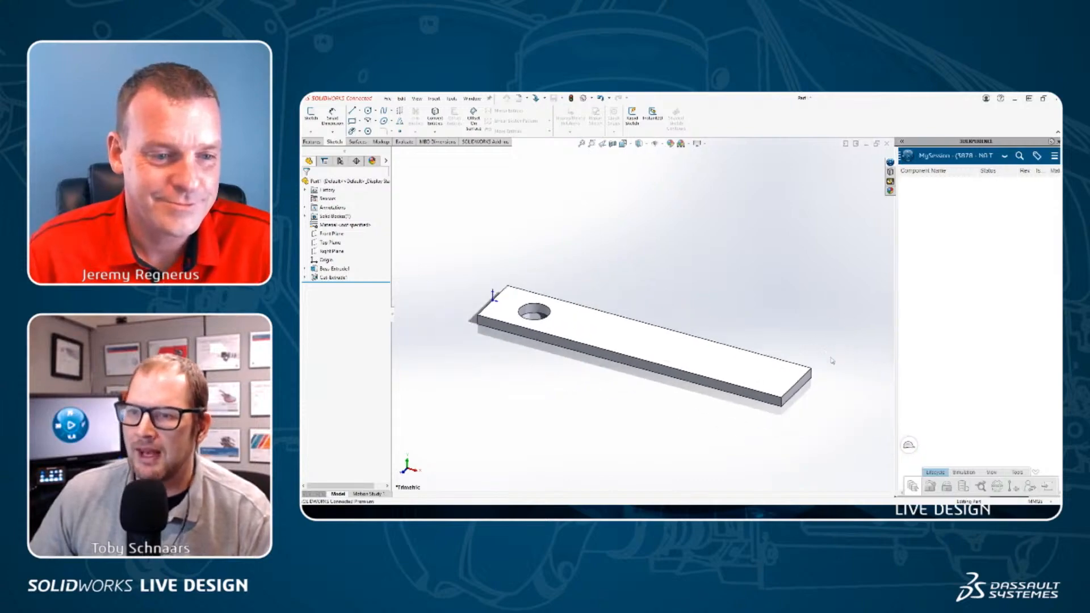
scroll(833, 361, down, 1)
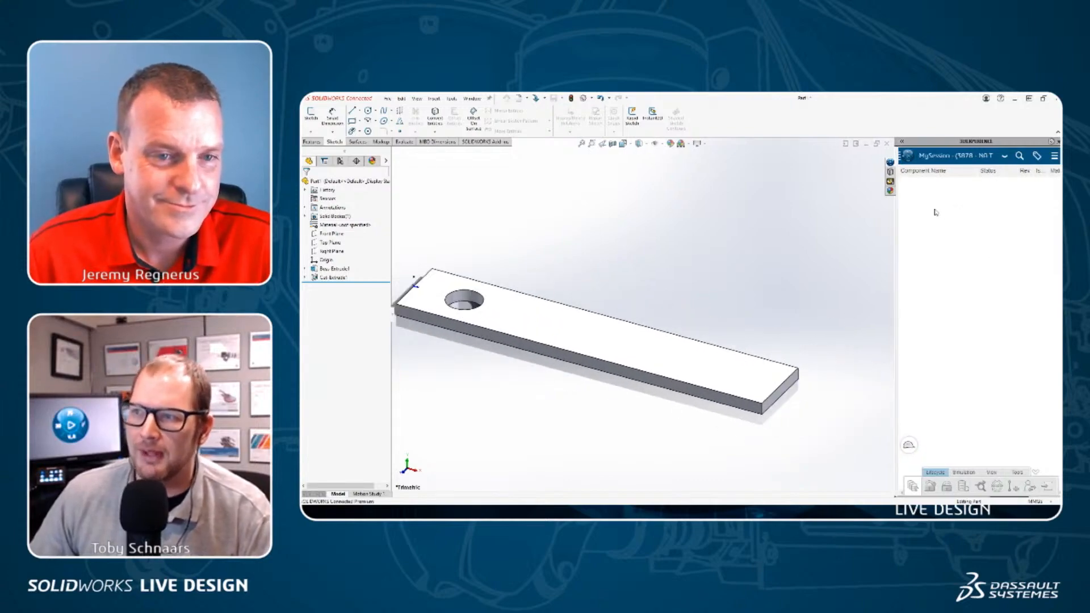
scroll(530, 295, up, 2)
scroll(348, 273, down, 1)
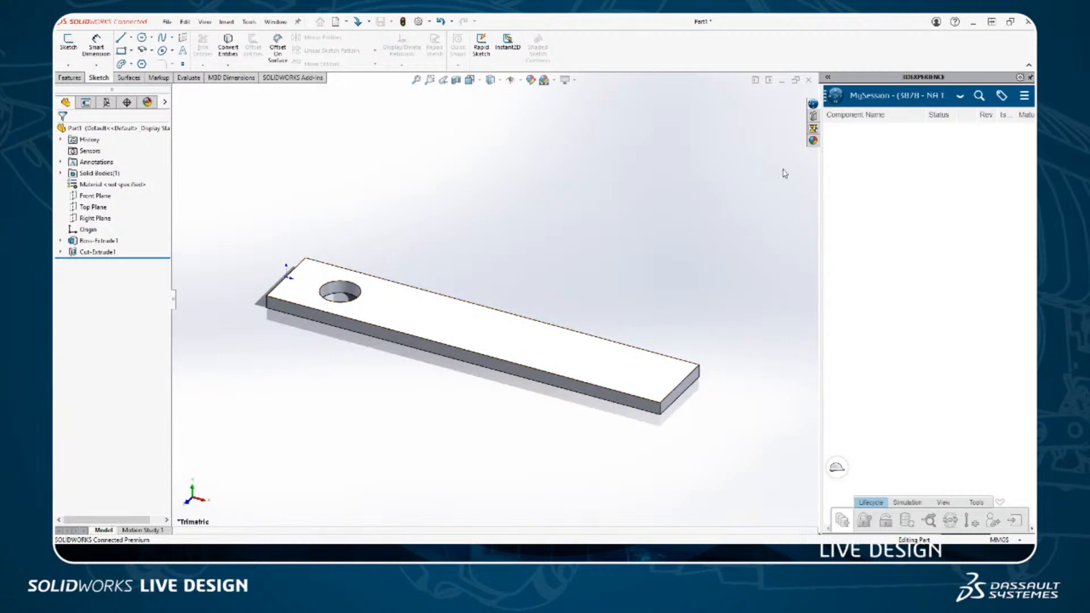
click(1030, 77)
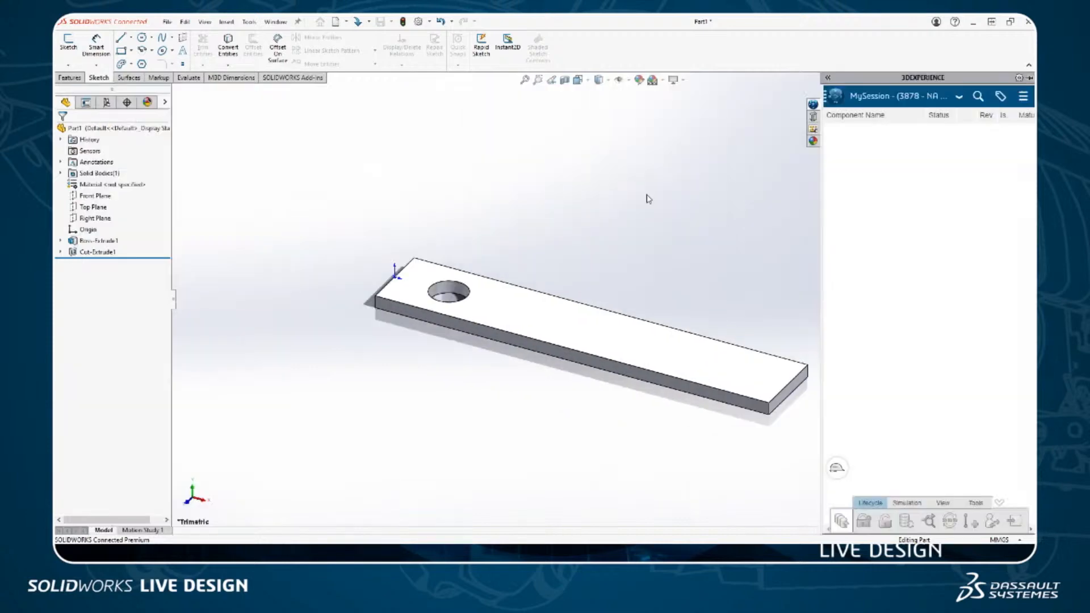
scroll(750, 310, down, 1)
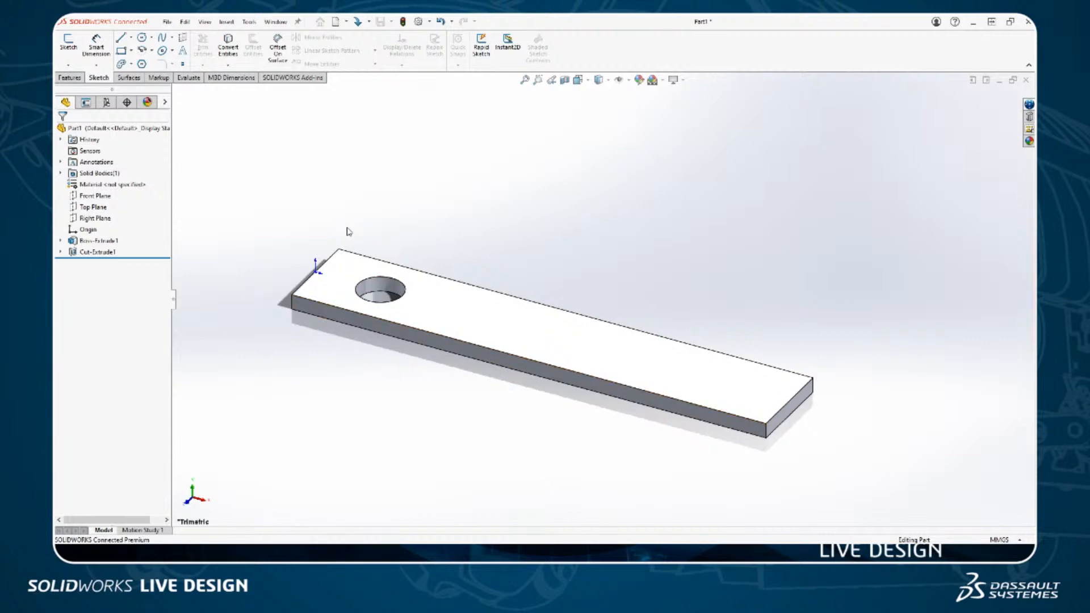
Create a linear pattern of the hole cut along the plate's long edge with 4 instances spaced 25 mm apart.
click(73, 79)
click(360, 47)
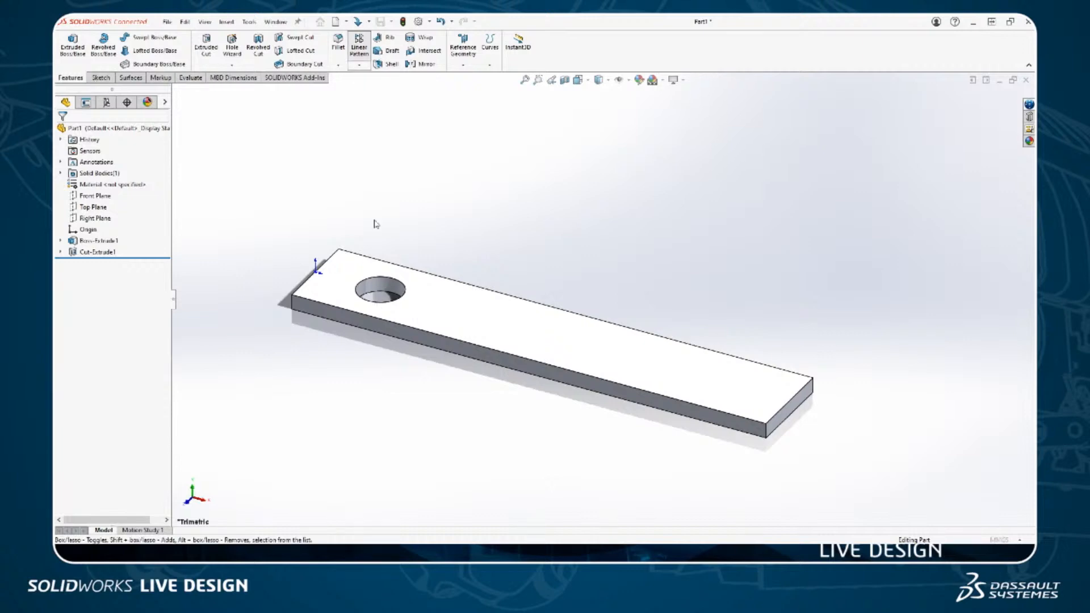
click(328, 307)
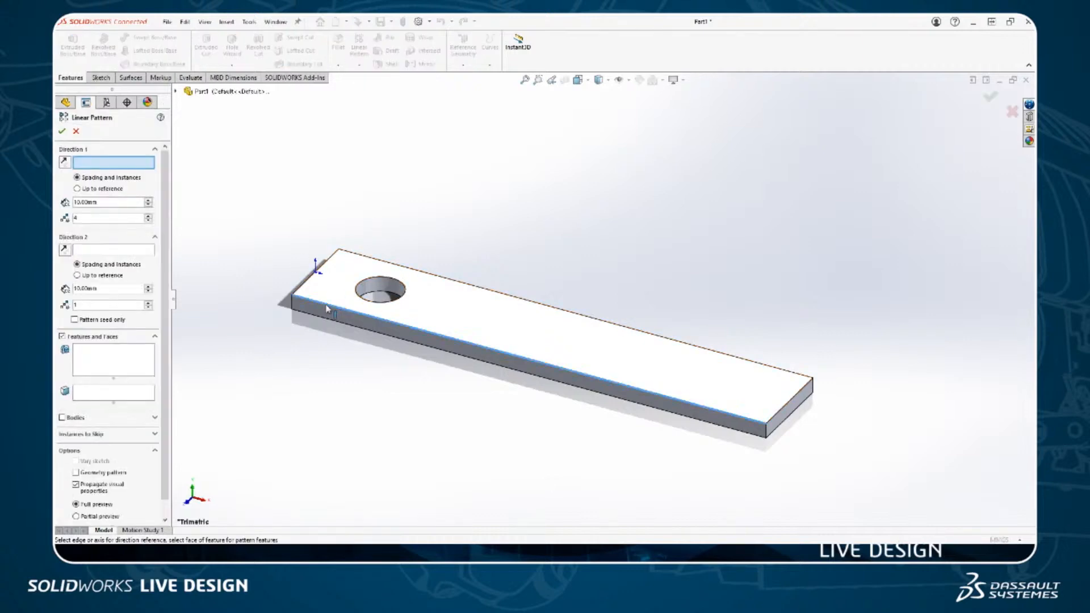
click(396, 278)
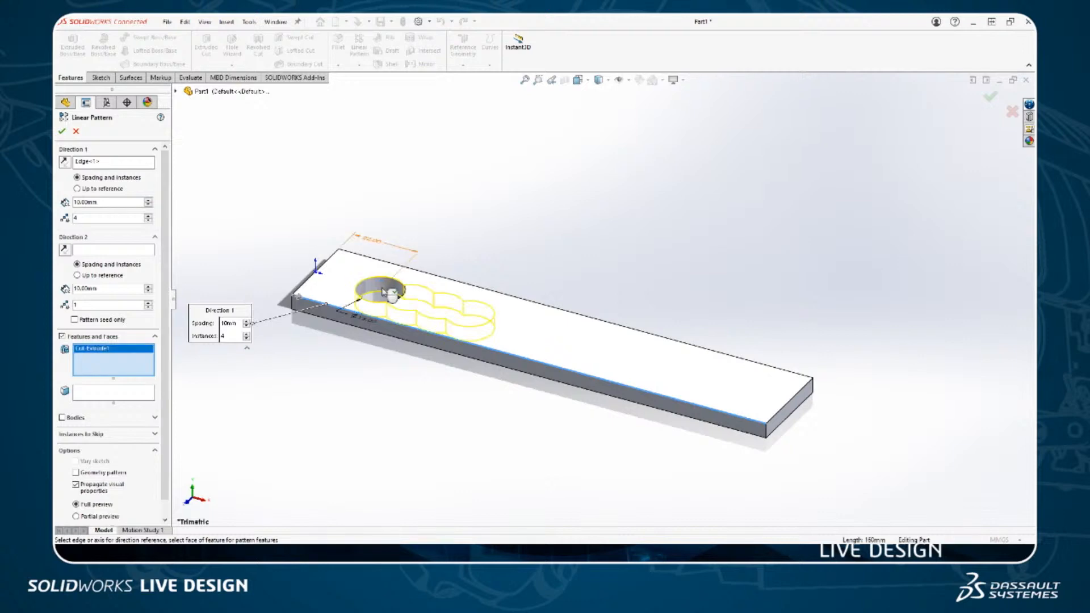
double_click(114, 199)
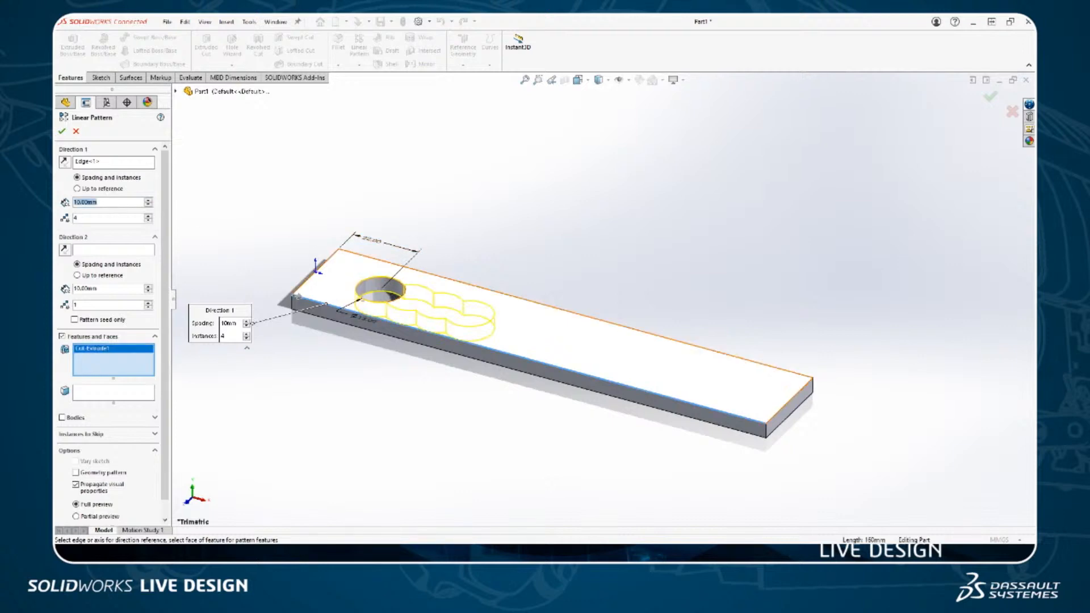
text(25)
key(Return)
key(Return)
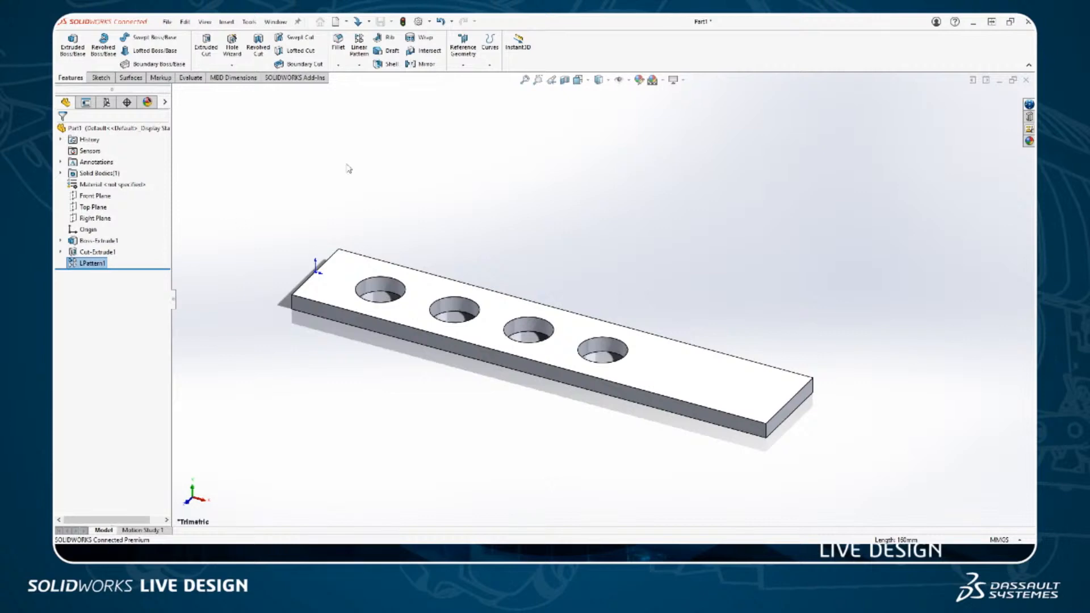
click(492, 251)
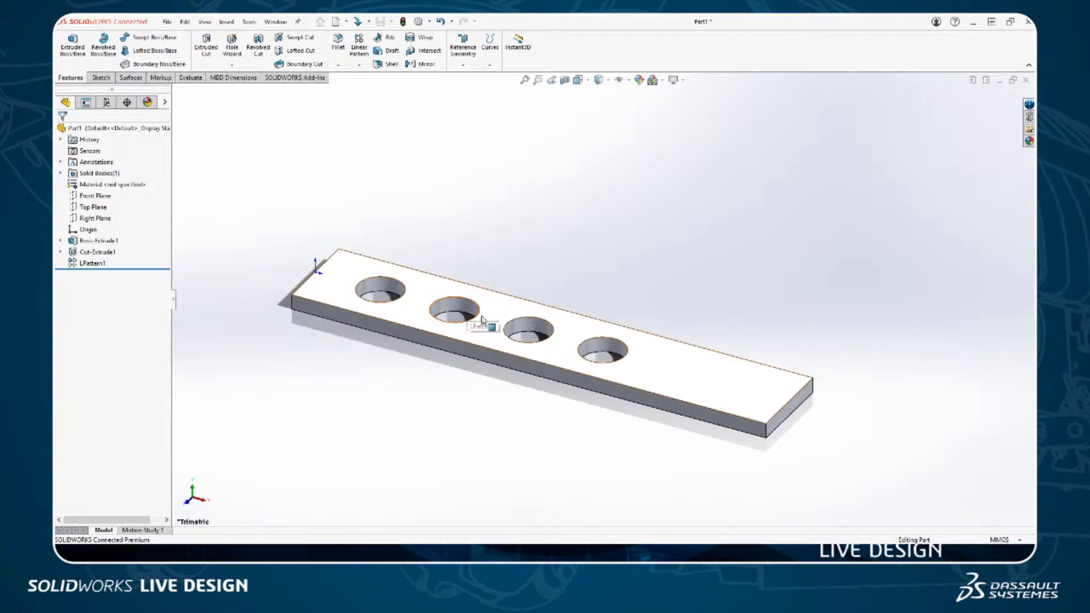
Move the hole pattern's spacing dimension clear of the plate and name it SPACING.
click(461, 313)
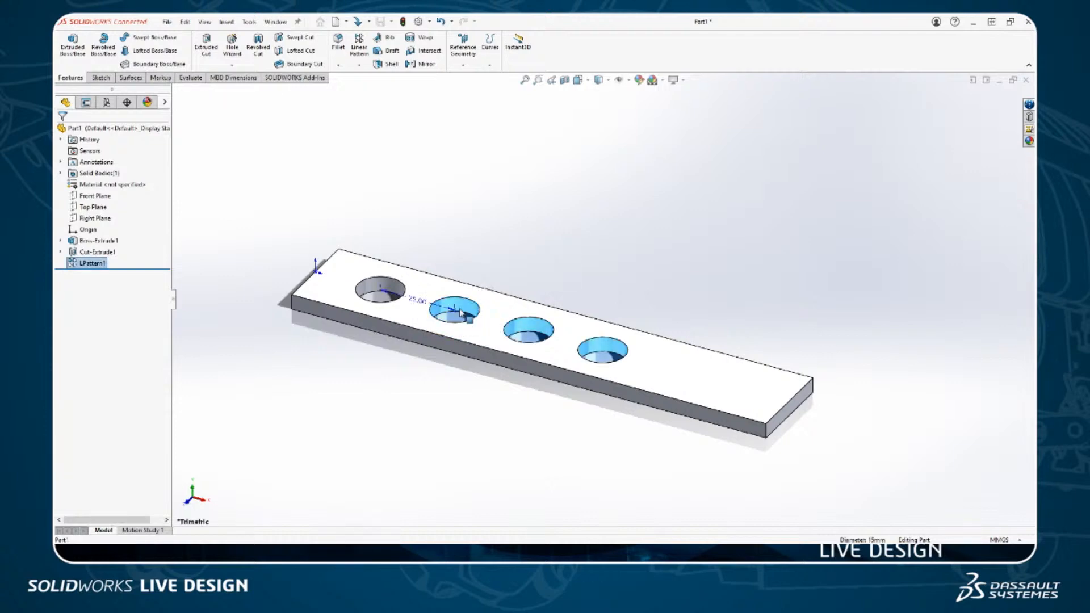
scroll(461, 321, down, 3)
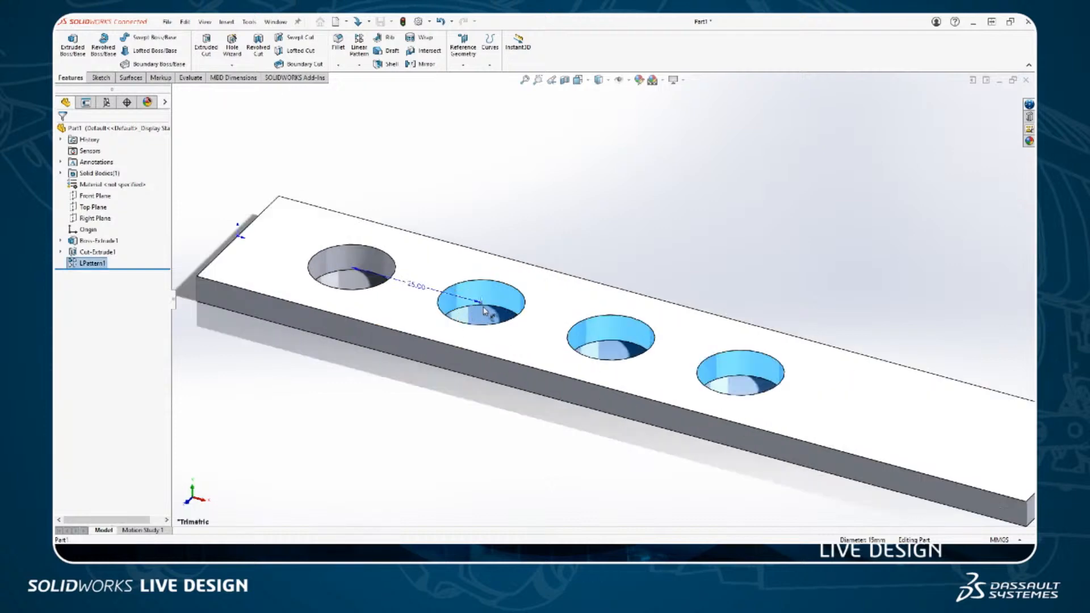
click(416, 285)
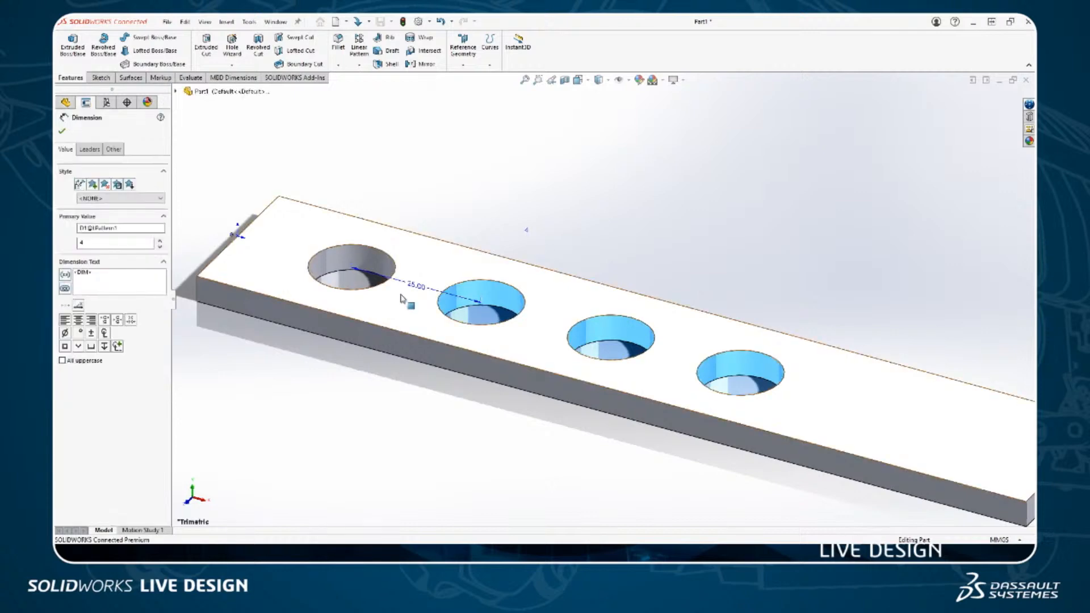
drag(417, 285, 430, 191)
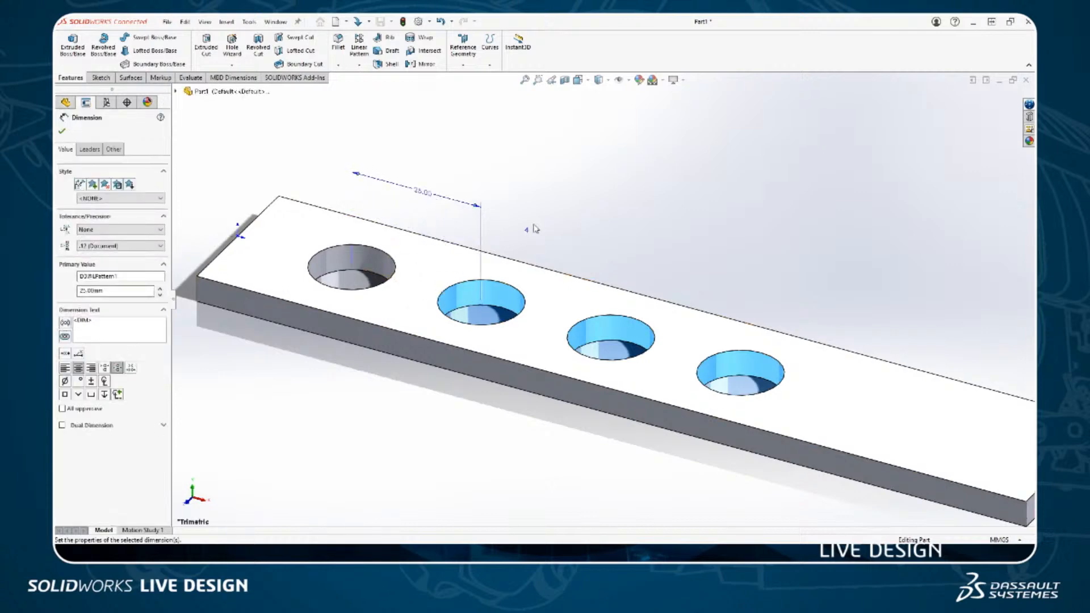
double_click(82, 276)
text(SPACING)
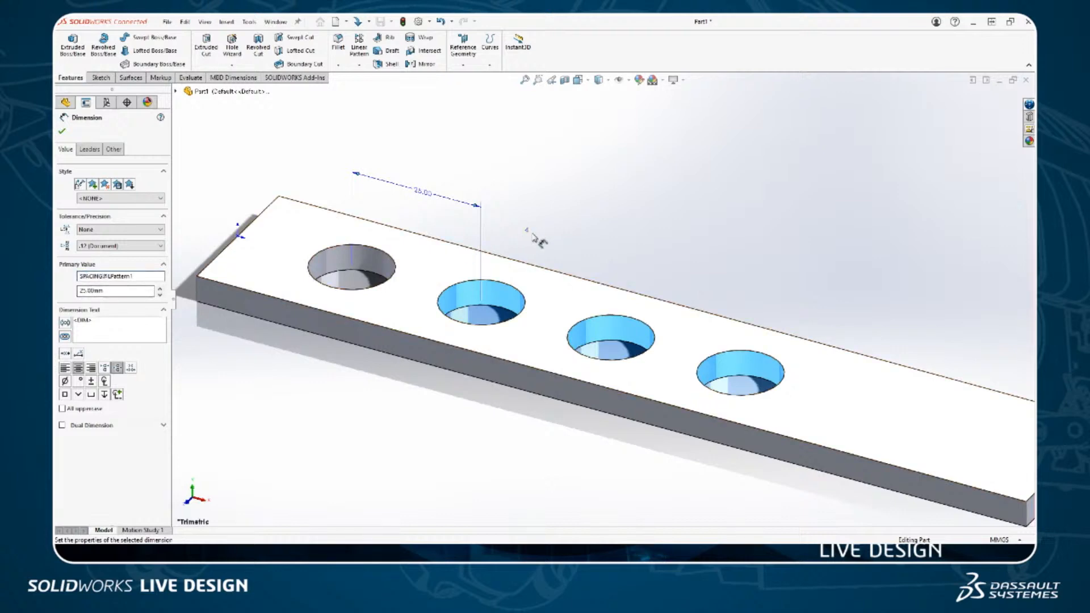
Name the hole pattern's instance count dimension NO OF HOLES.
double_click(527, 231)
click(330, 233)
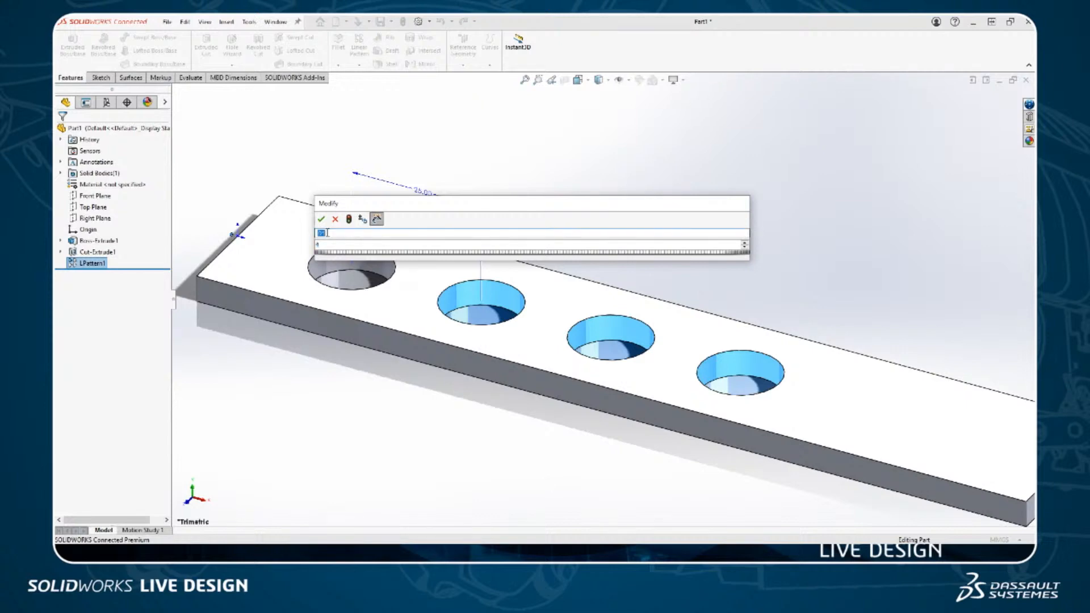
text(NO OF HOLES)
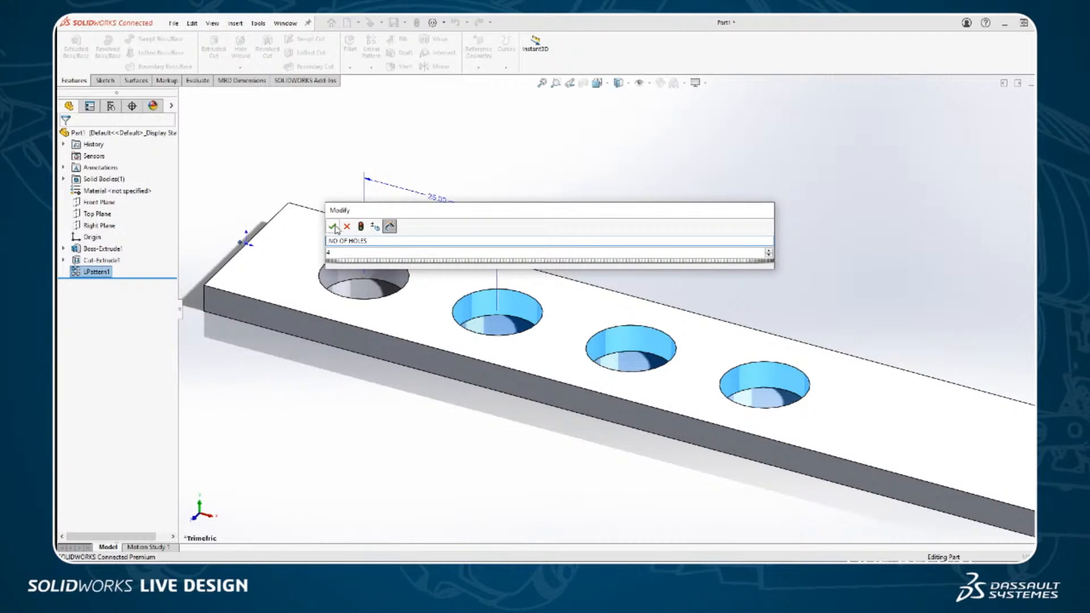
click(334, 227)
Drive the SPACING dimension with an equation dividing the plate's WIDTH dimension by the pattern's NO OF HOLES dimension.
double_click(435, 200)
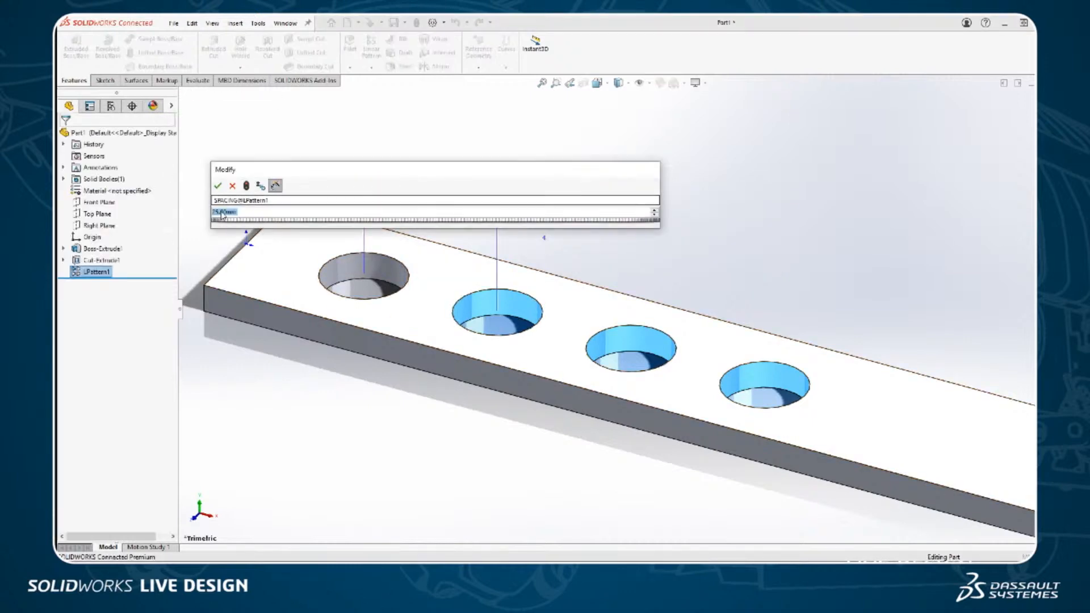
text(=)
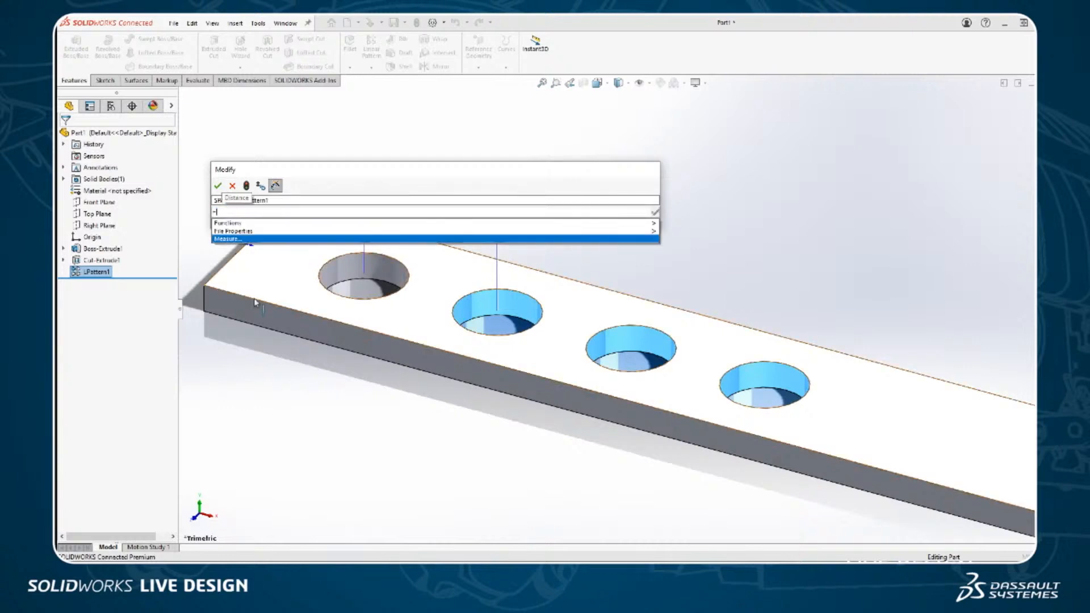
click(316, 332)
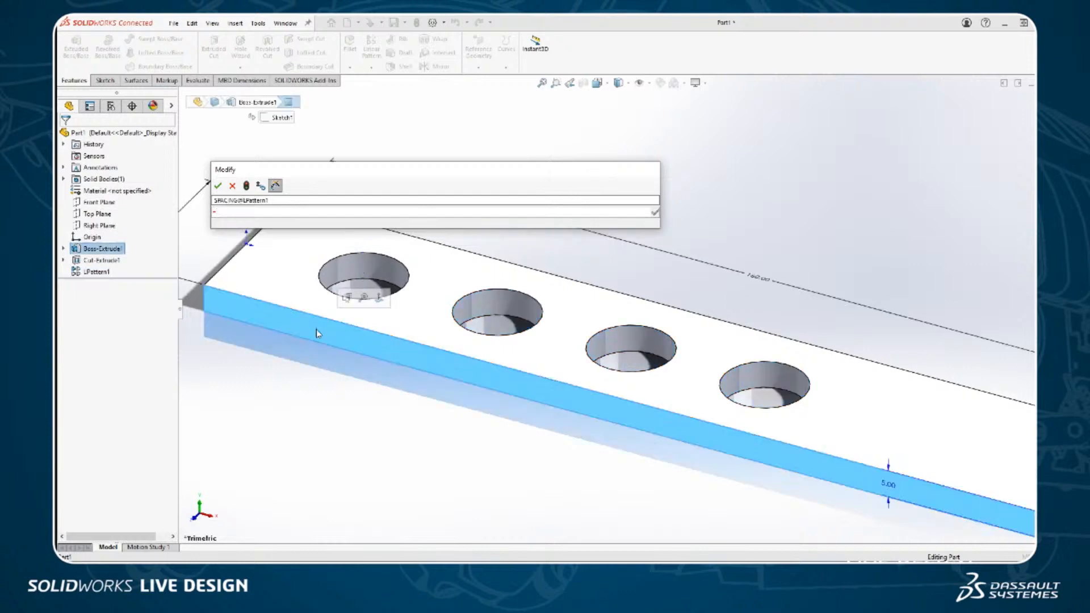
key(f)
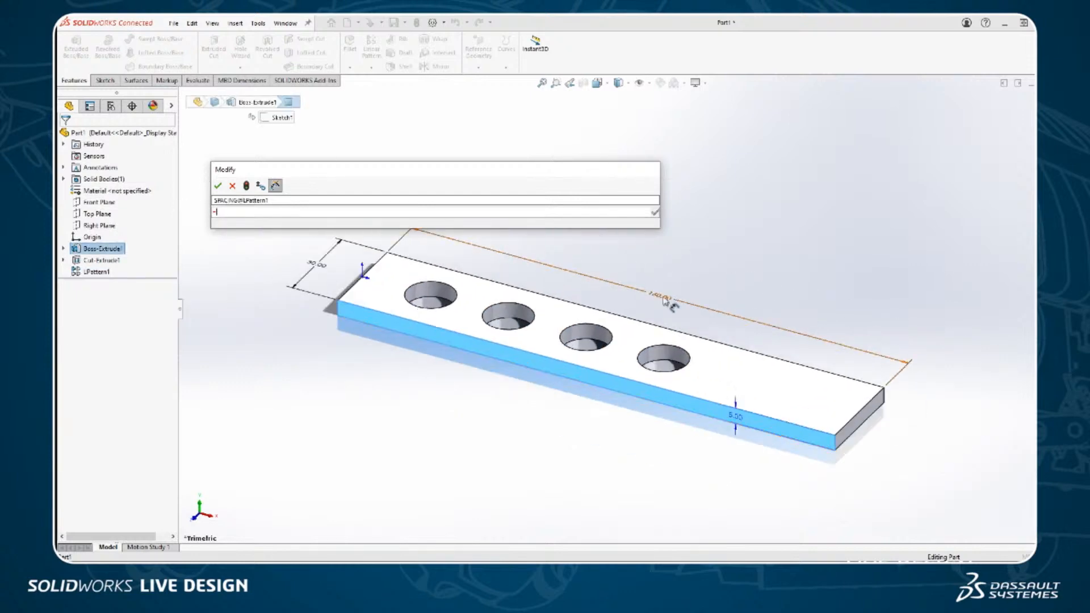
click(667, 300)
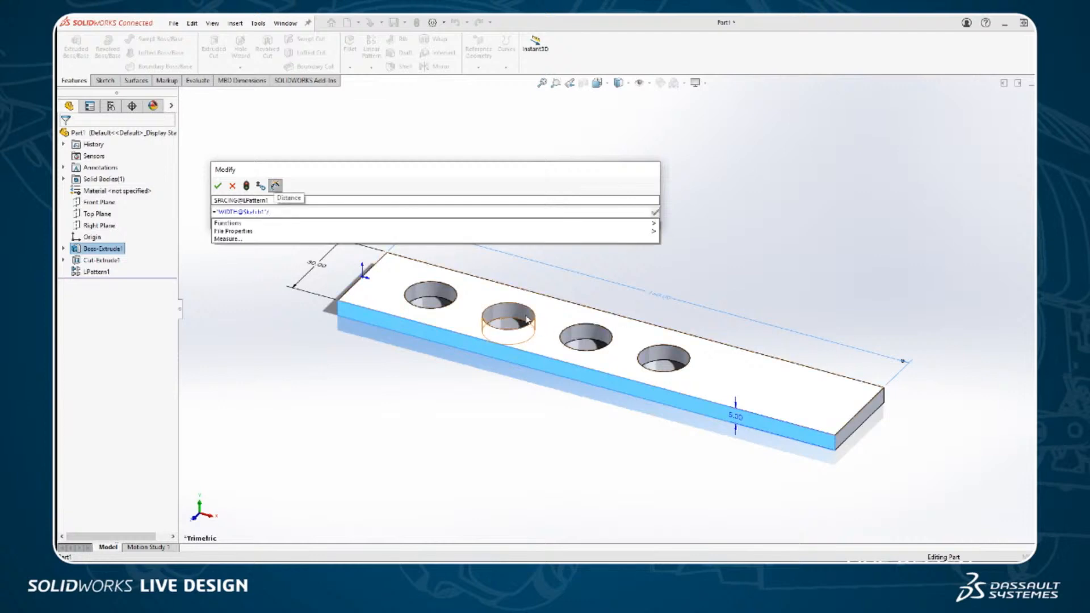
click(527, 319)
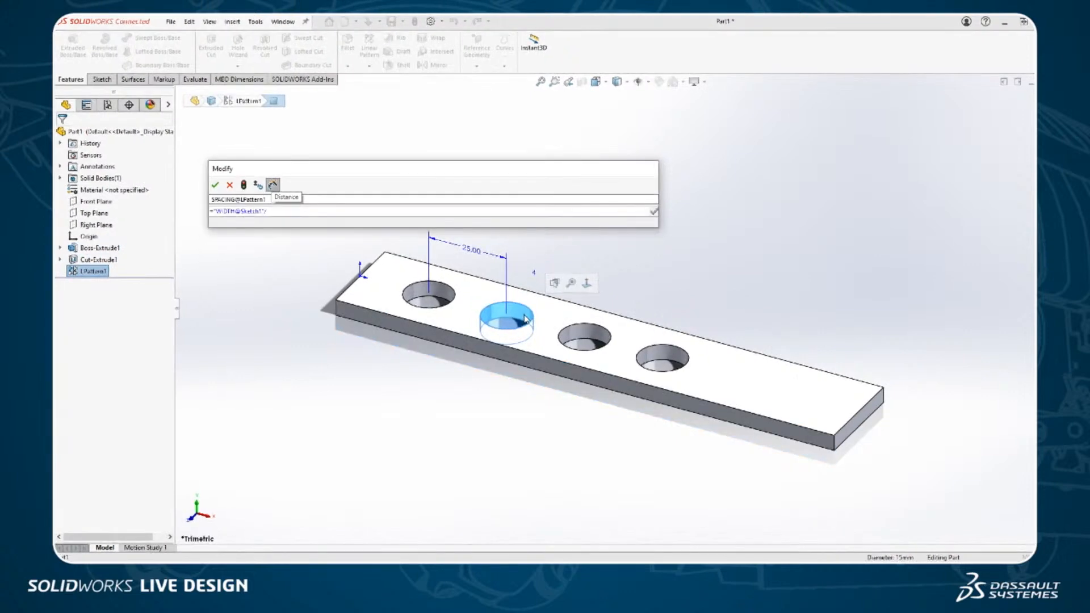
click(533, 277)
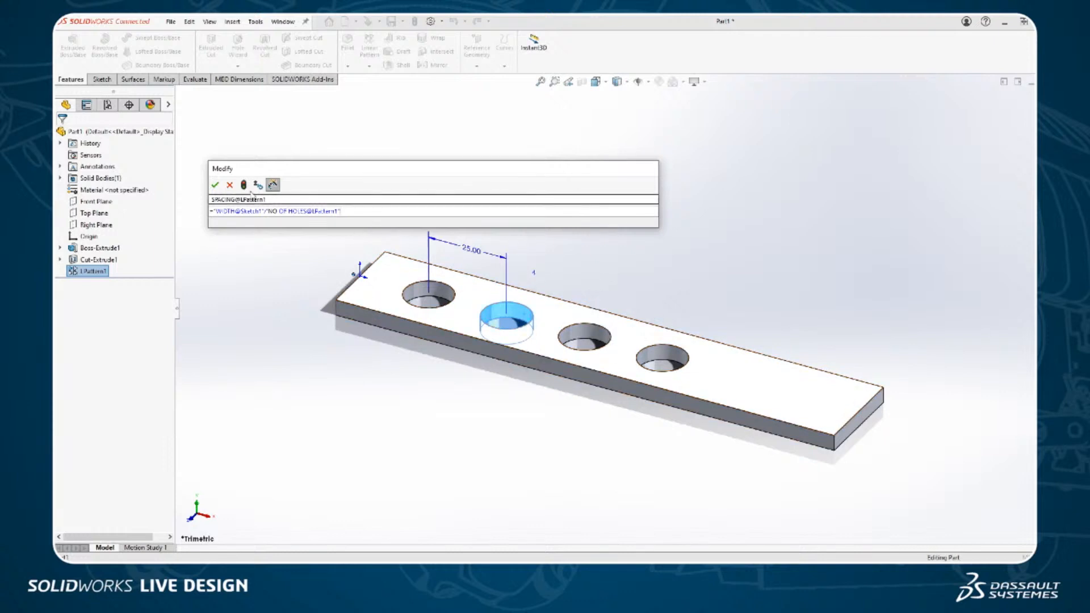
click(215, 185)
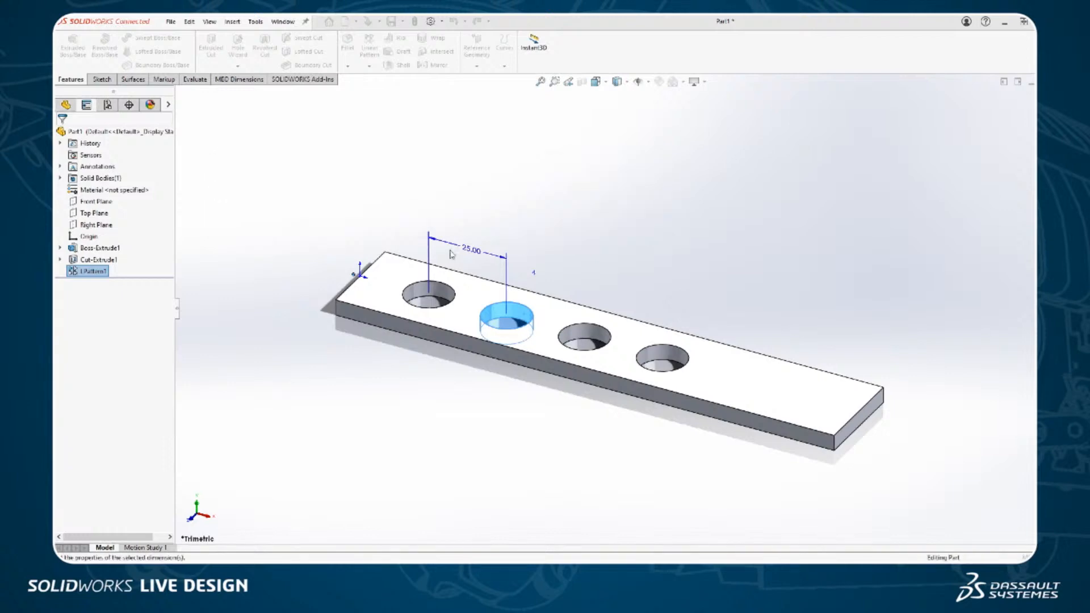
click(462, 202)
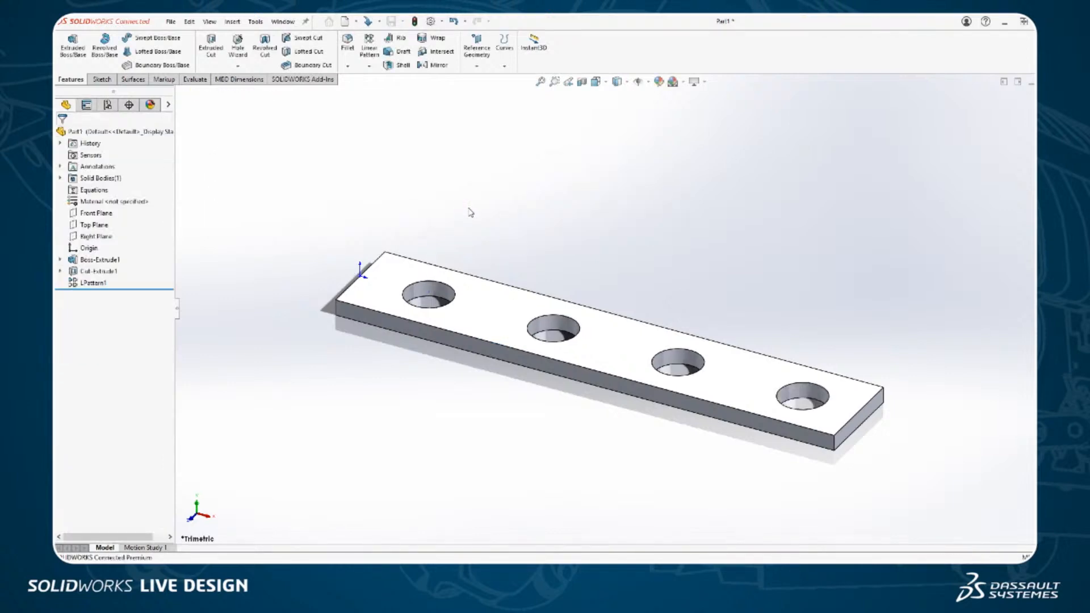
Set the plate's WIDTH dimension to 225 mm and rebuild the part.
scroll(636, 366, down, 2)
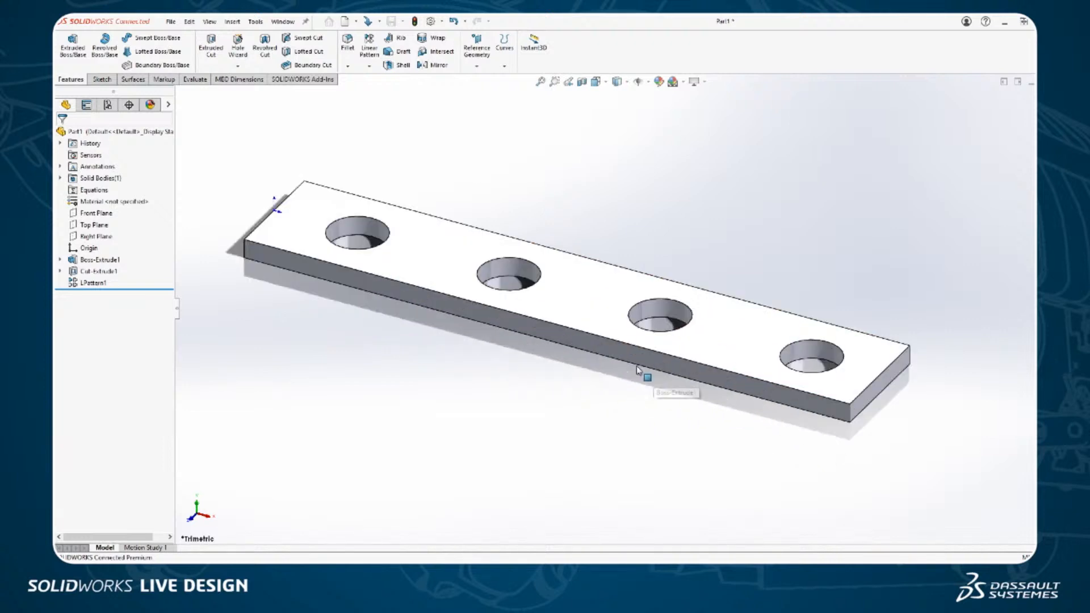
click(569, 349)
double_click(551, 314)
scroll(636, 261, up, 2)
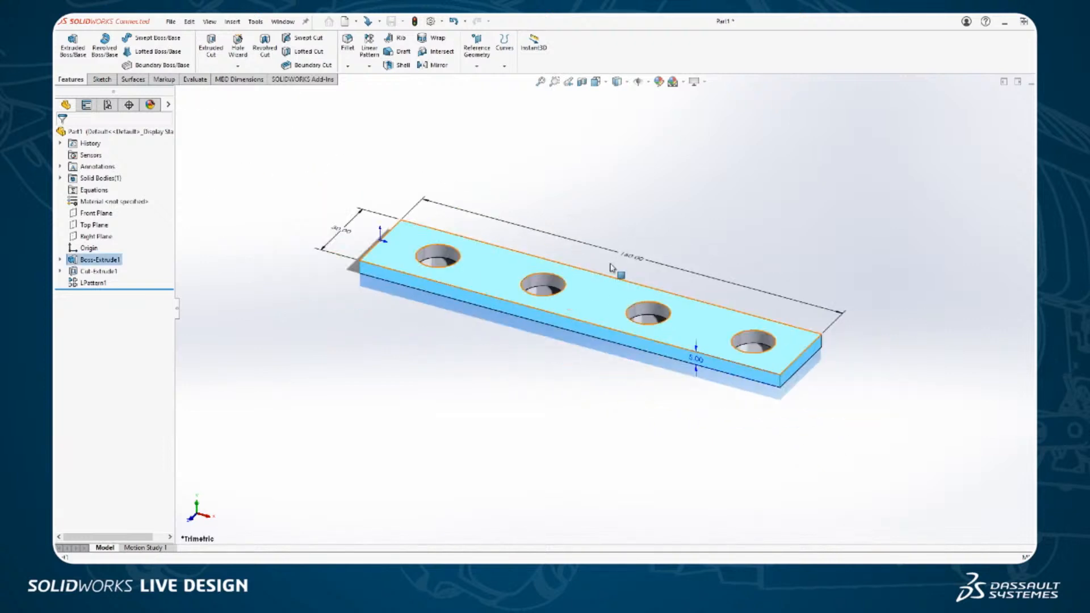
double_click(634, 257)
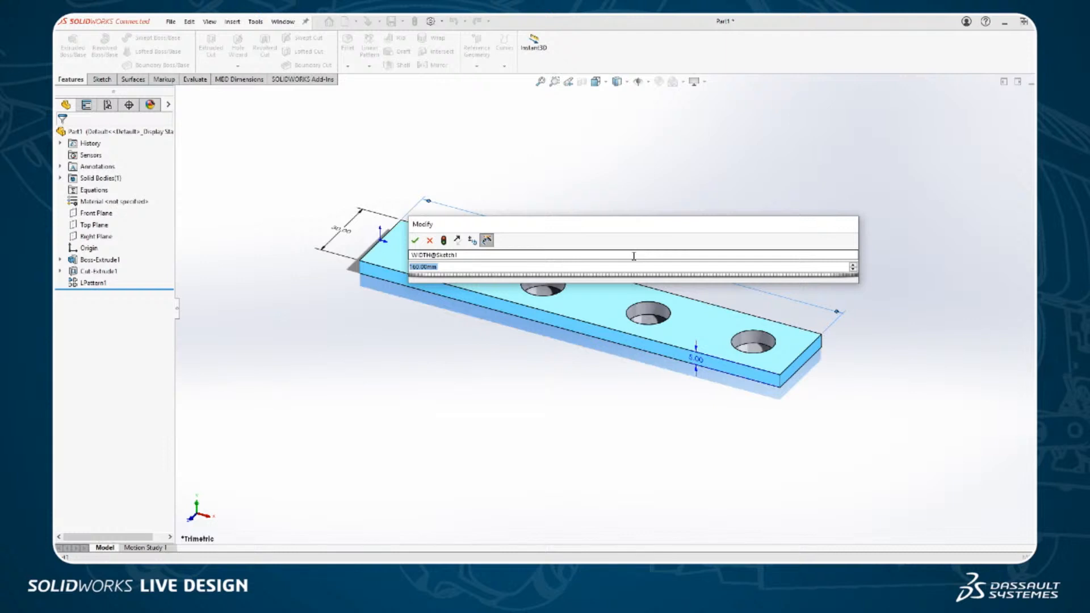
text(225)
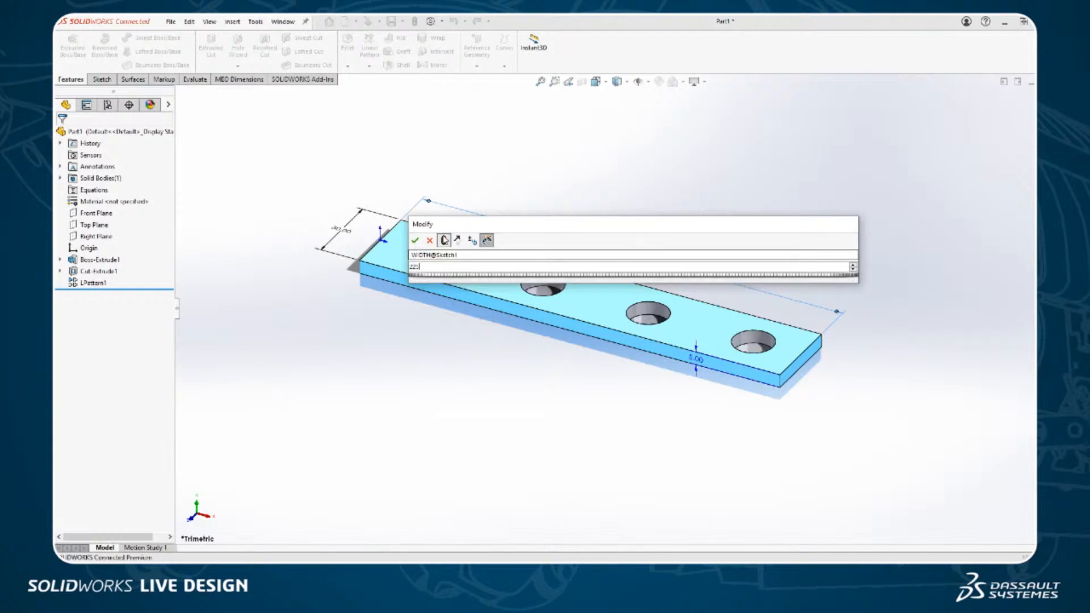
click(444, 240)
click(415, 240)
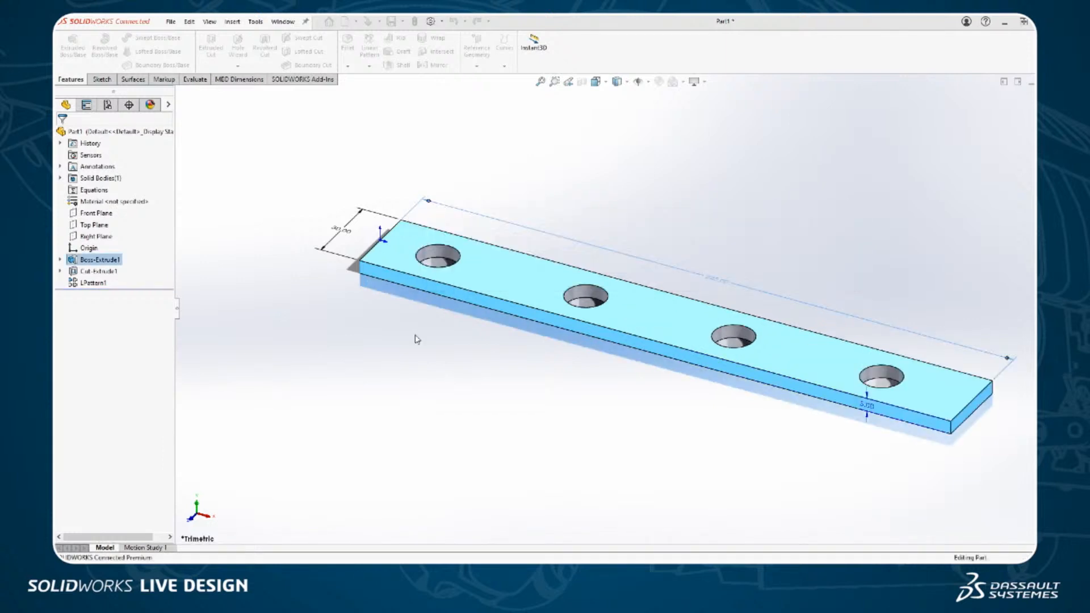
click(419, 369)
Set the pattern's NO OF HOLES to 7 and rebuild the part.
scroll(419, 370, up, 3)
scroll(1032, 370, down, 2)
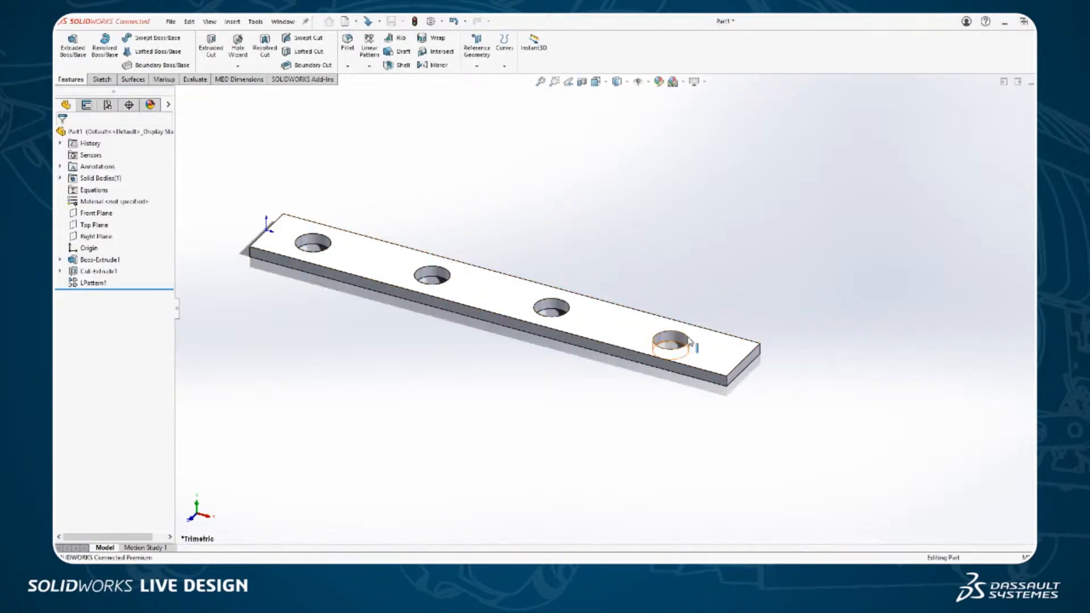
click(438, 275)
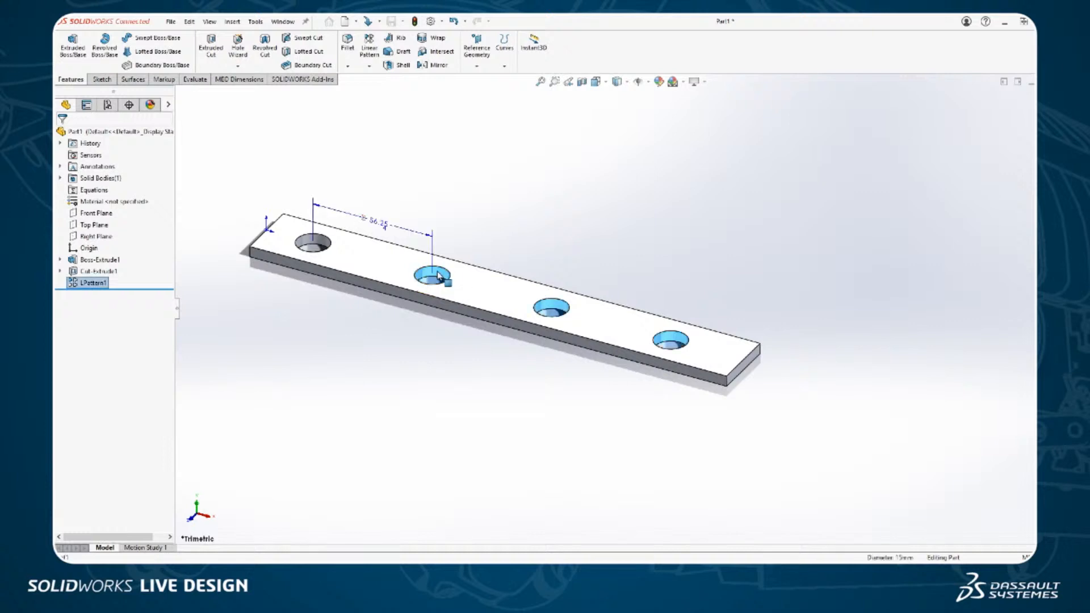
double_click(385, 228)
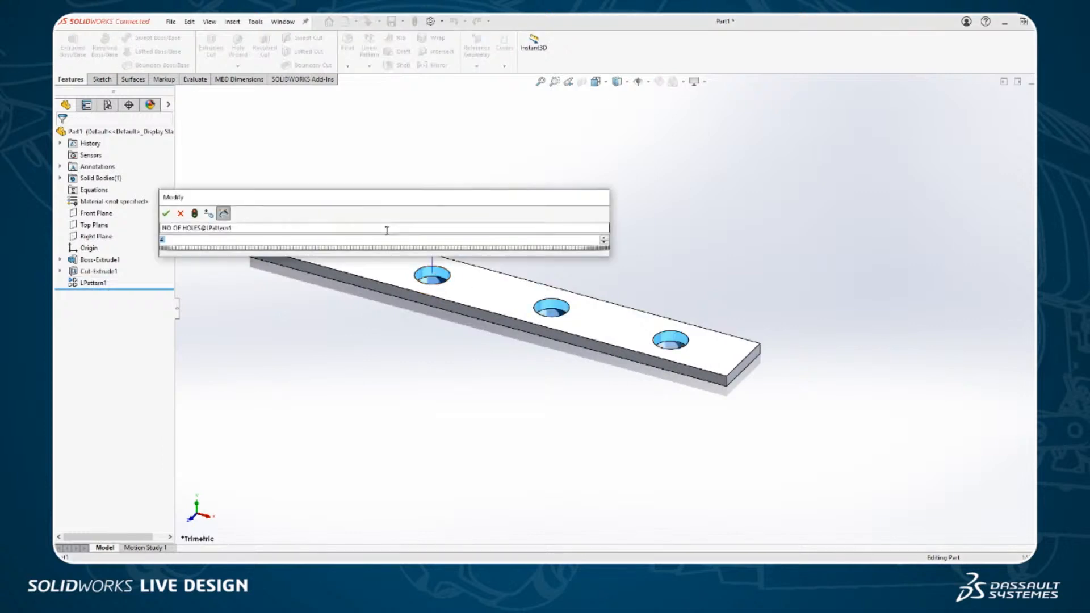
click(387, 231)
key(Return)
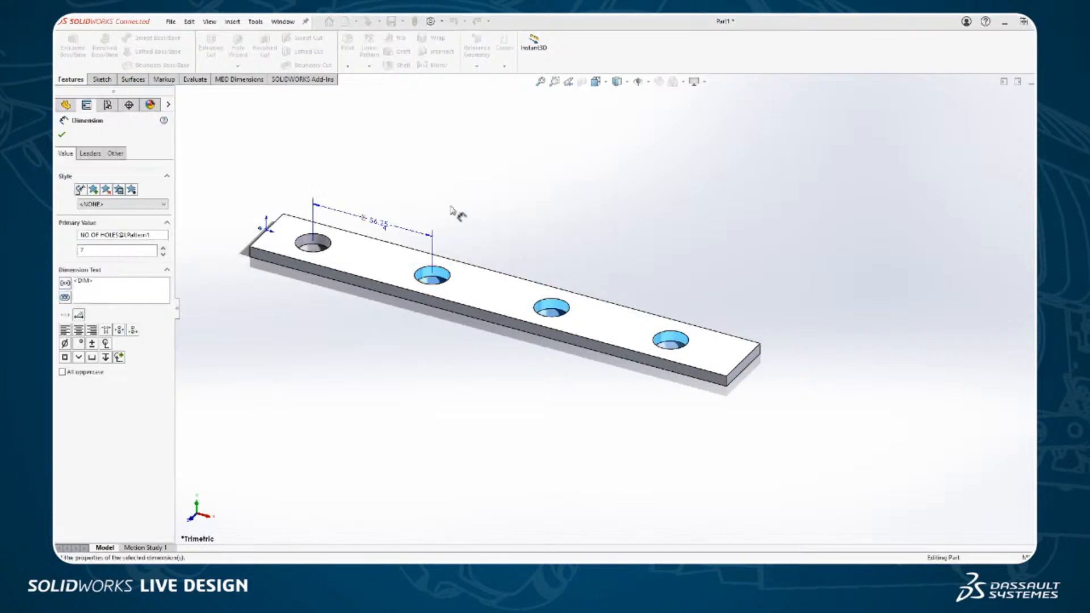
click(453, 209)
key(ctrl+b)
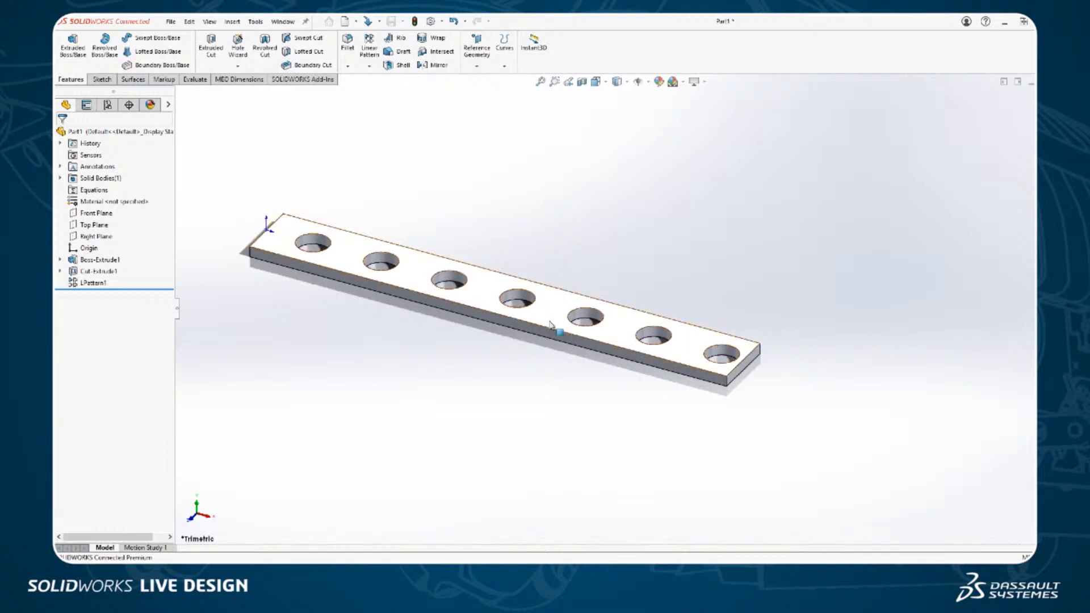
Measure the centre distance from the last hole to the plate's short edge at the far end from the origin.
click(649, 82)
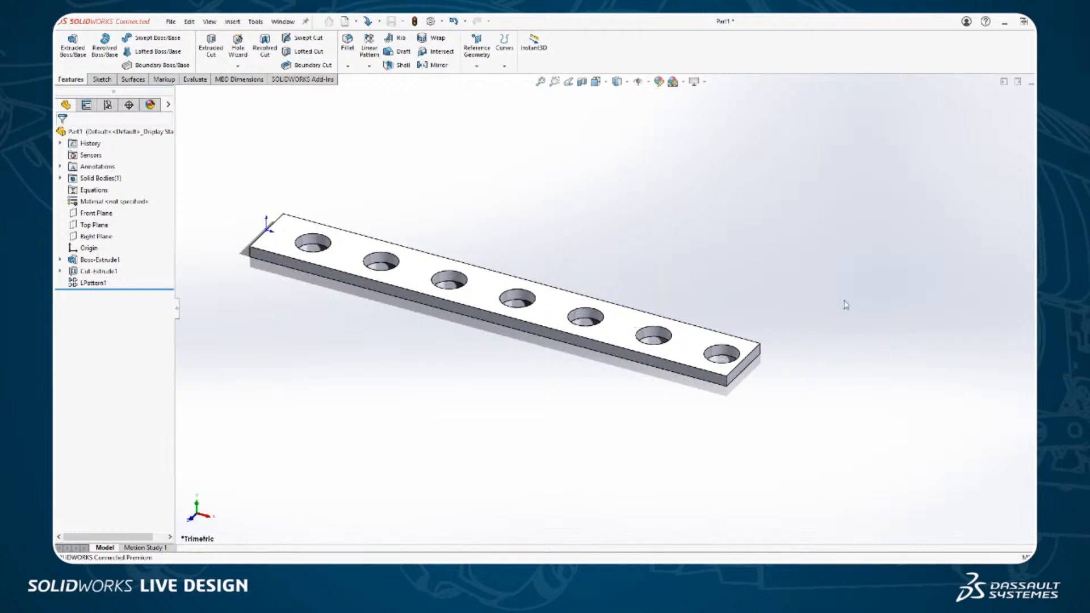
scroll(755, 398, down, 6)
click(624, 311)
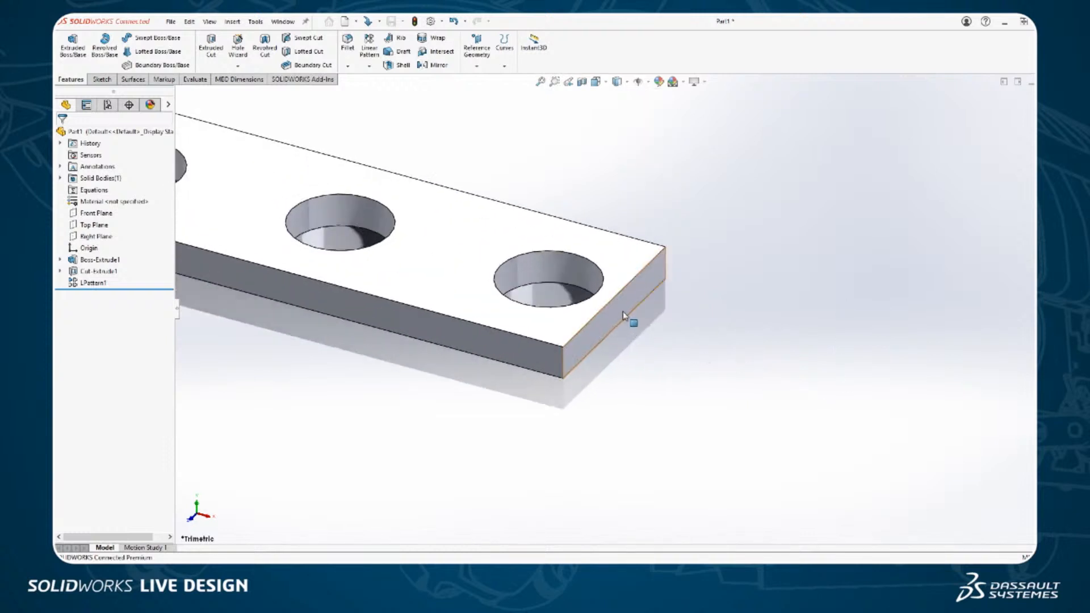
click(636, 362)
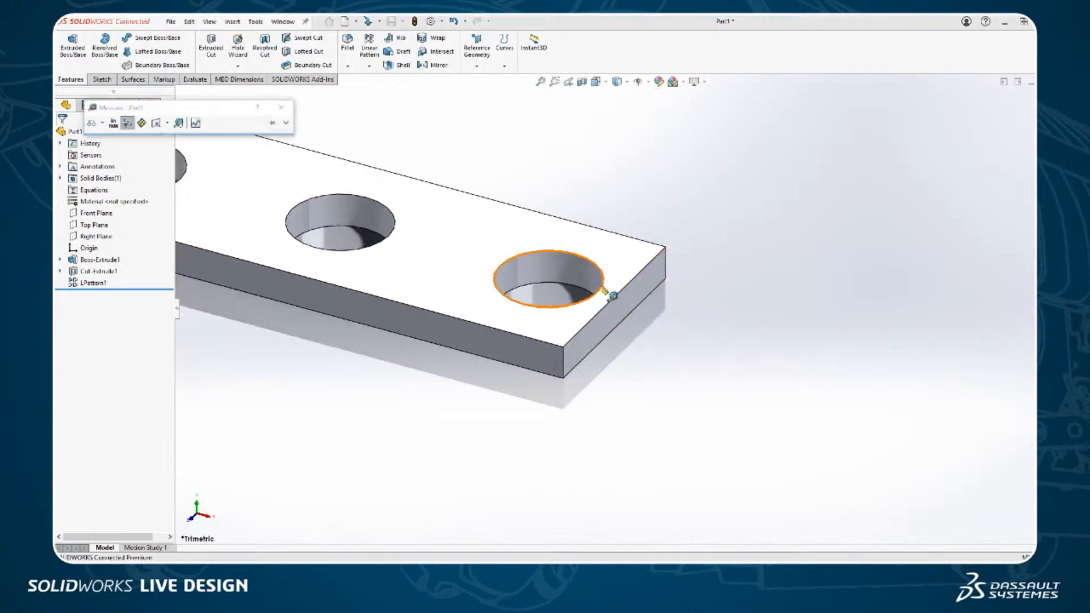
click(602, 295)
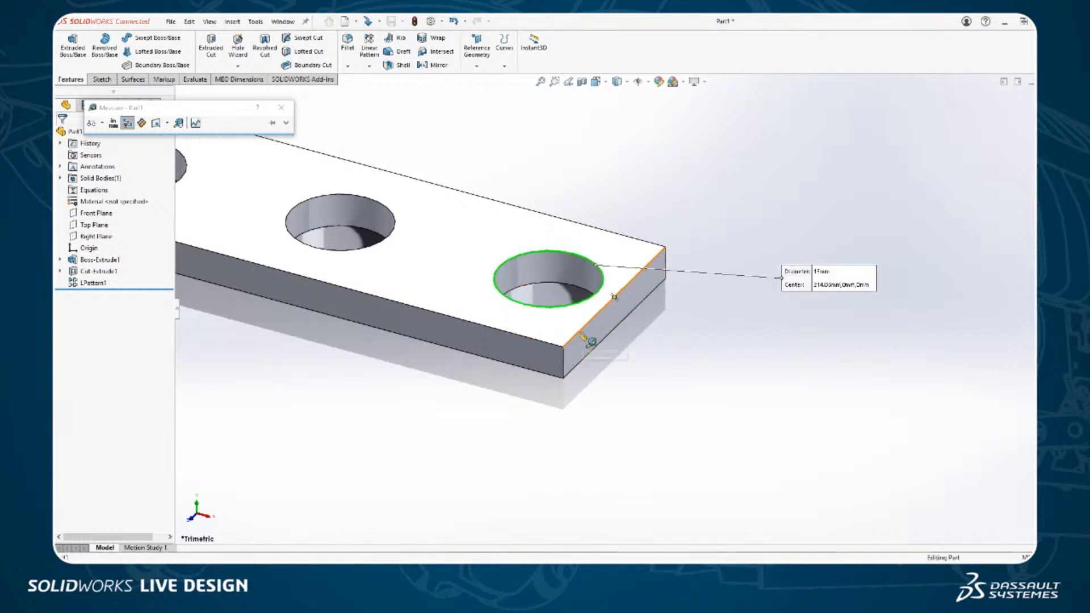
click(582, 329)
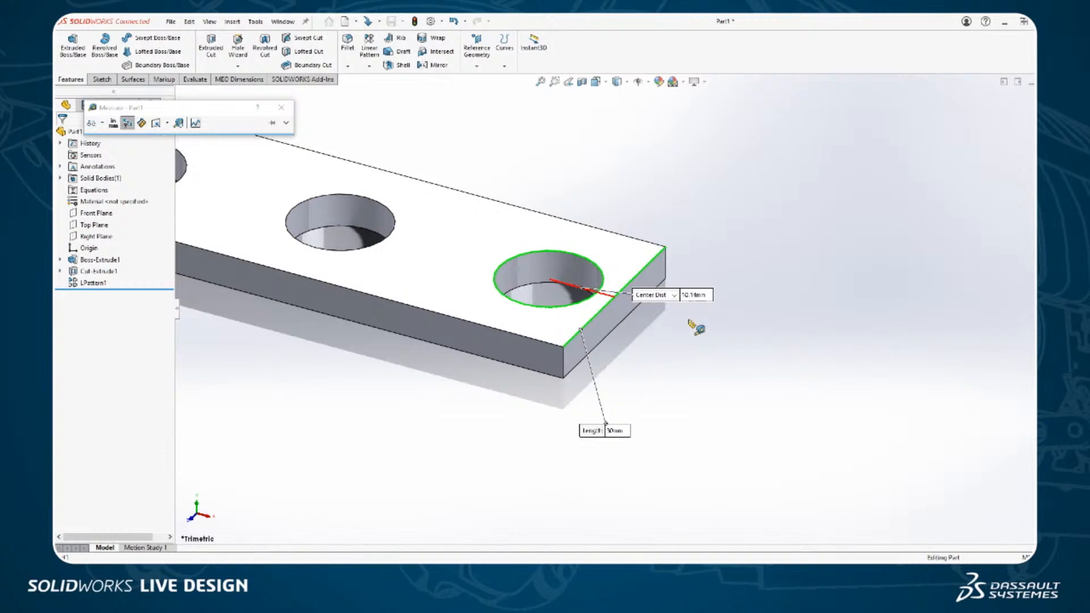
click(721, 369)
Measure the centre distance from the first hole to the plate's short edge at the origin, and close the Measure tool.
key(f)
scroll(335, 237, down, 6)
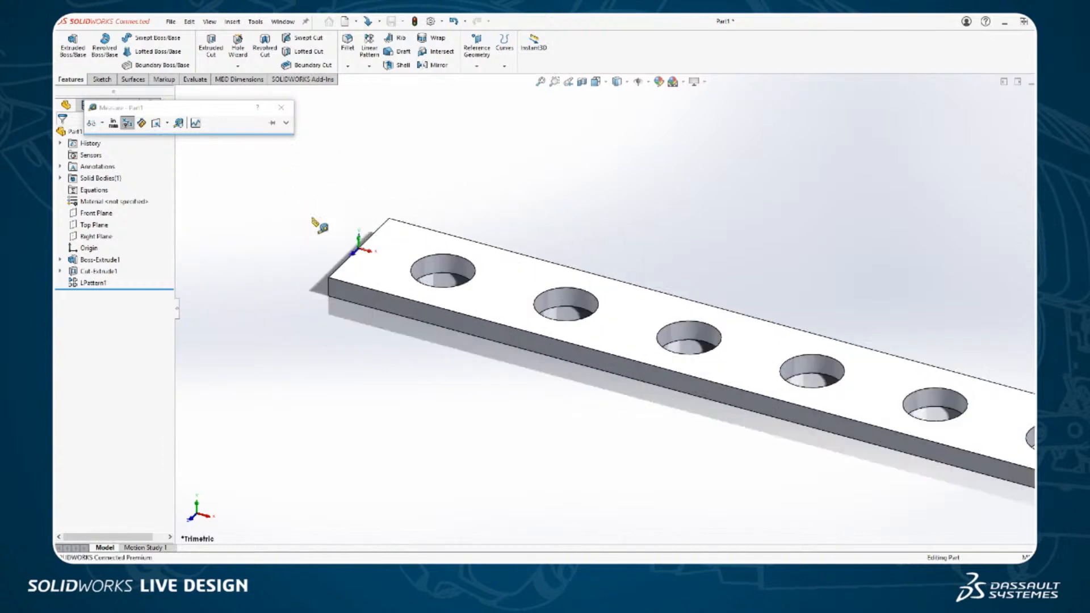
click(553, 304)
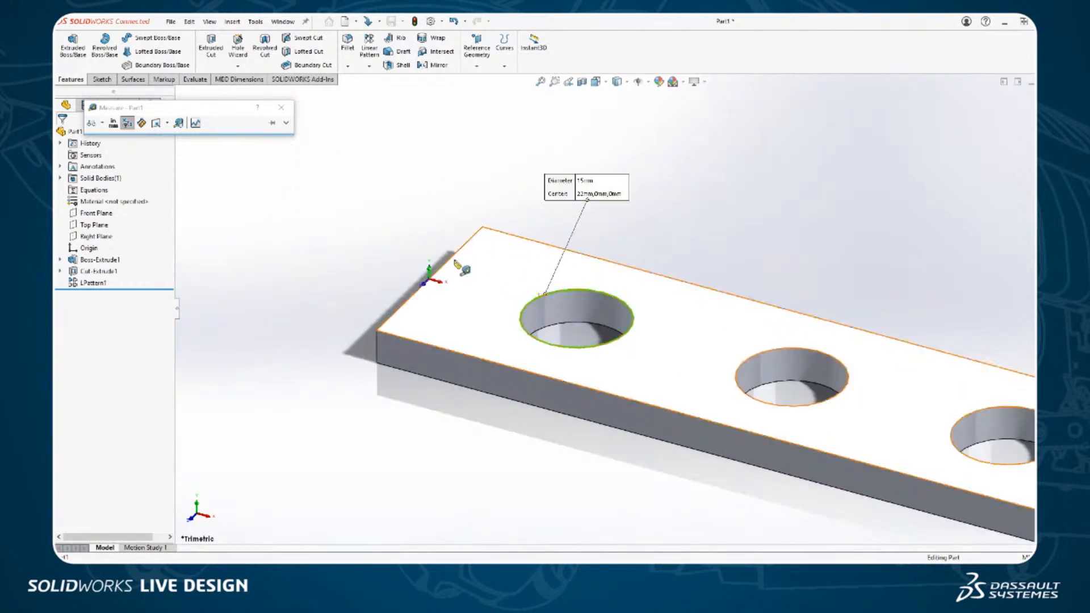
click(435, 272)
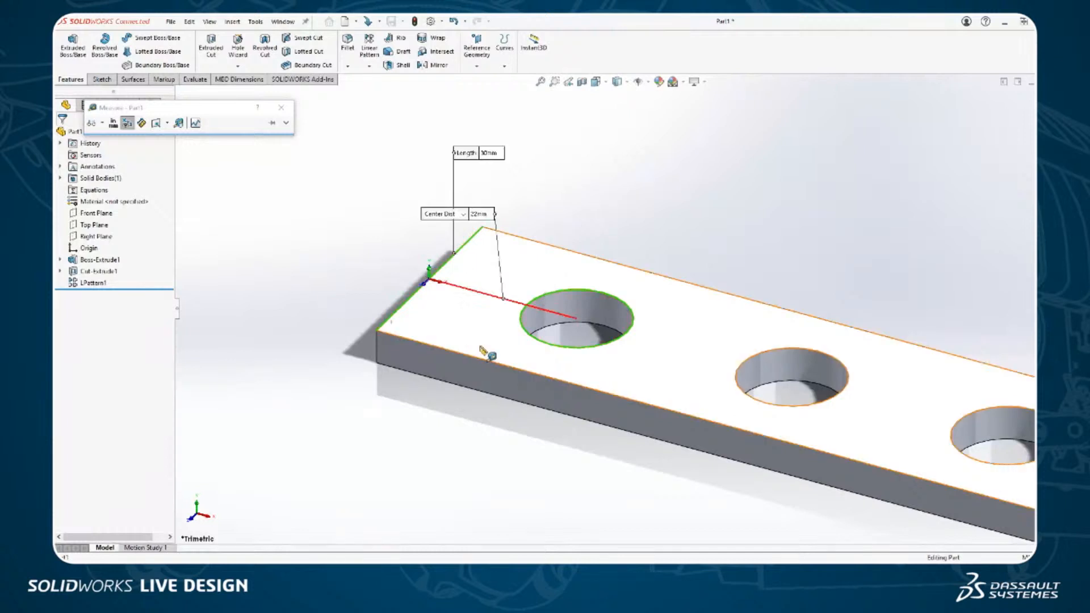
click(286, 114)
scroll(778, 413, down, 8)
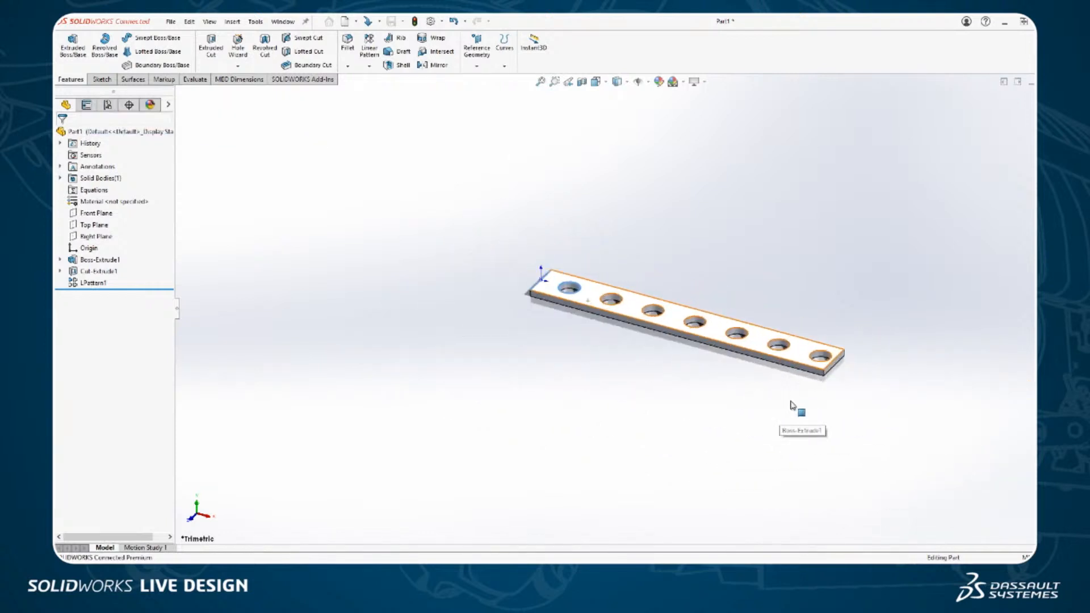
key(ctrl+1)
click(795, 380)
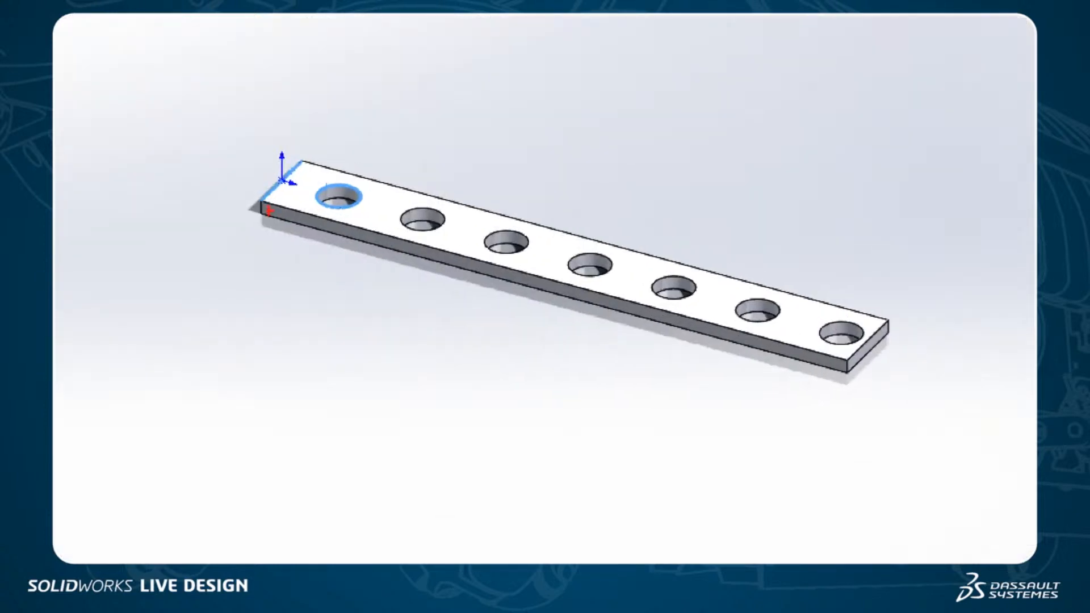
drag(265, 191, 237, 244)
drag(342, 199, 325, 236)
drag(837, 342, 818, 374)
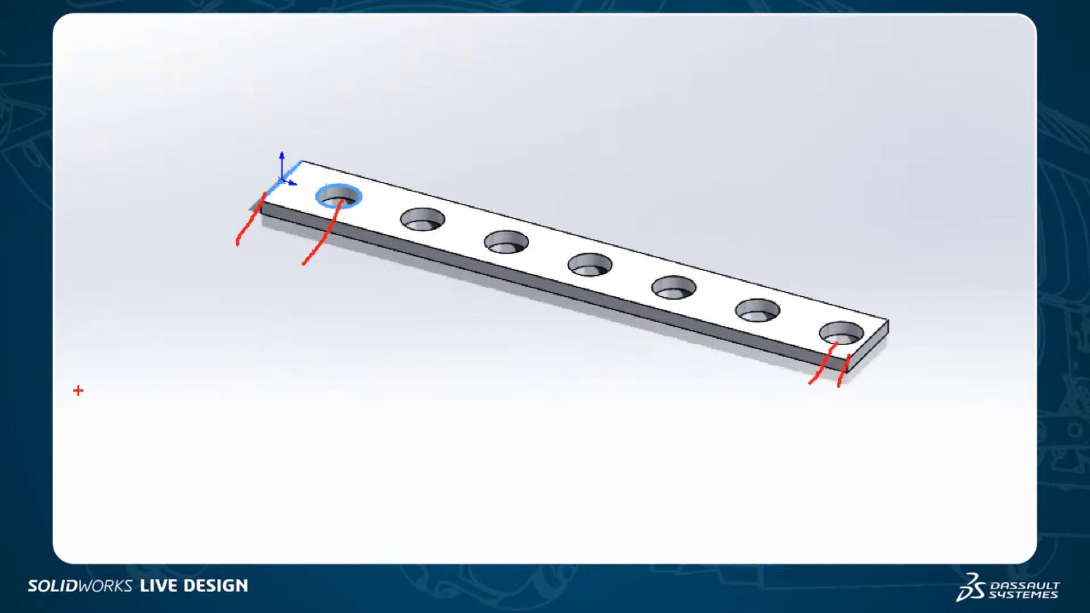
drag(238, 244, 193, 307)
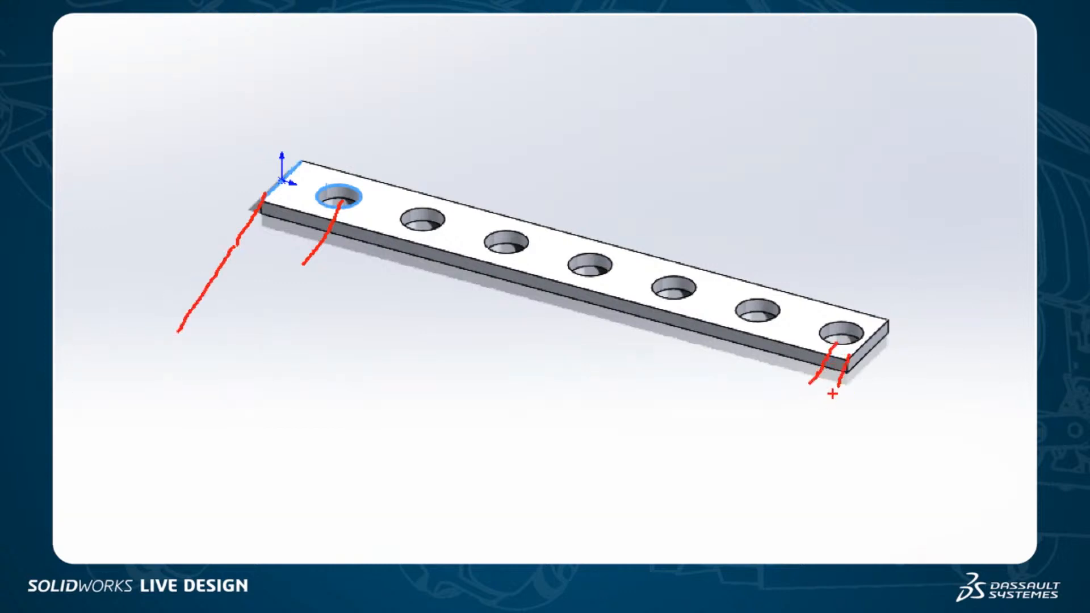
drag(840, 387, 787, 466)
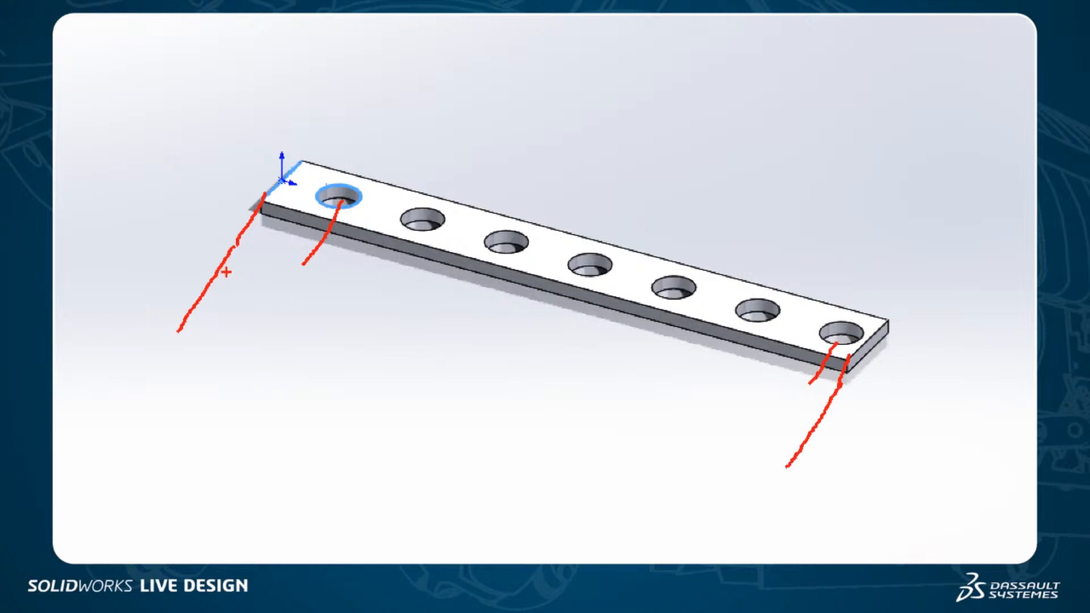
drag(226, 272, 769, 436)
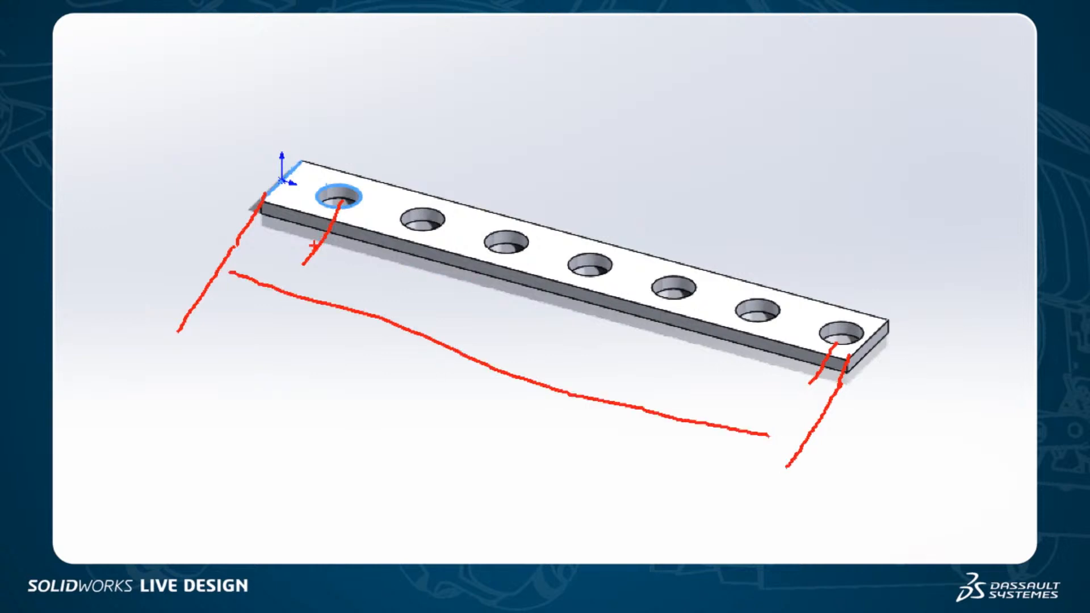
drag(271, 228, 283, 243)
drag(340, 164, 358, 254)
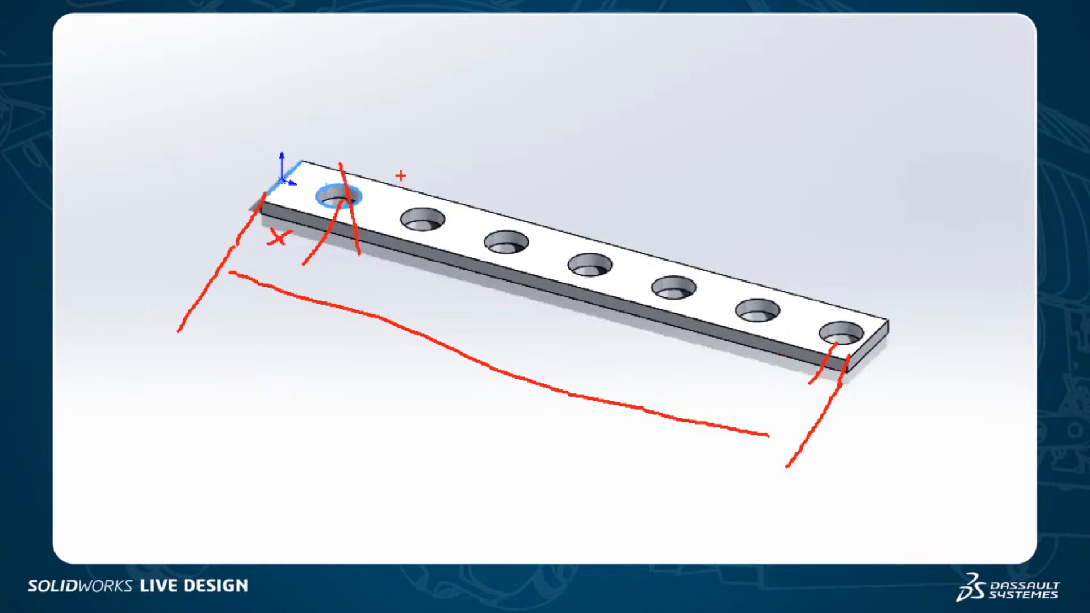
drag(400, 175, 271, 208)
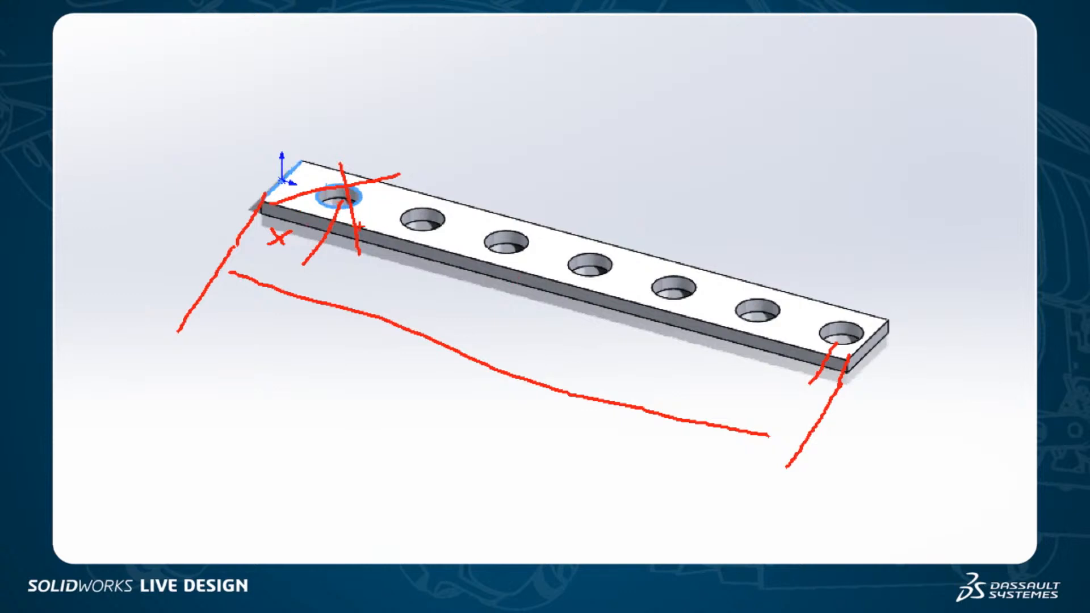
key(Escape)
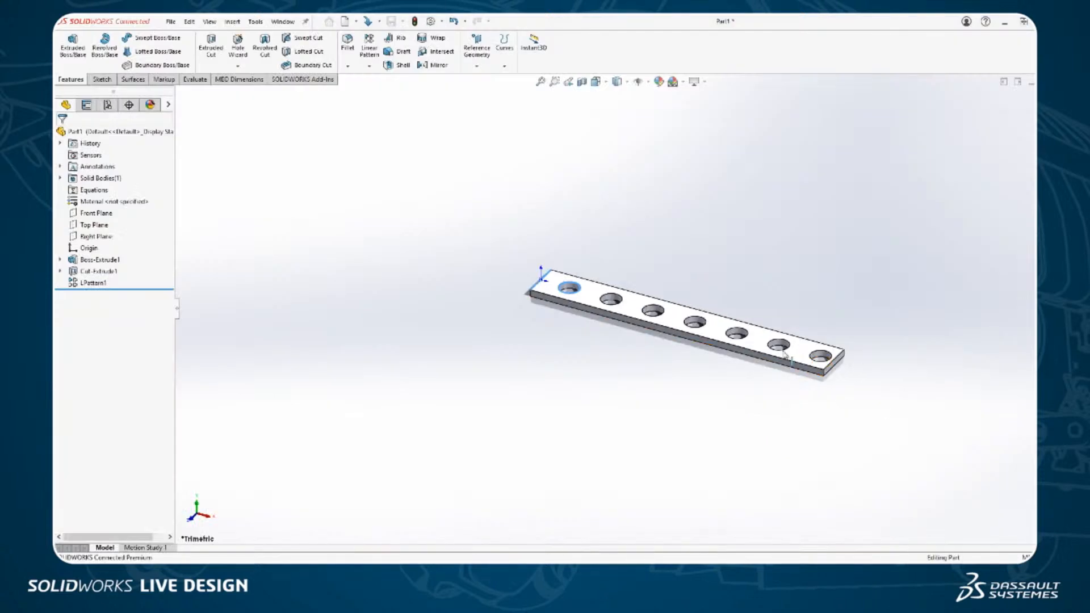
Open the hole pattern's SPACING equation and try subtracting the first hole's OFFSET dimension from WIDTH inside parentheses.
scroll(784, 352, down, 5)
scroll(610, 309, up, 2)
scroll(537, 279, up, 2)
scroll(434, 229, down, 2)
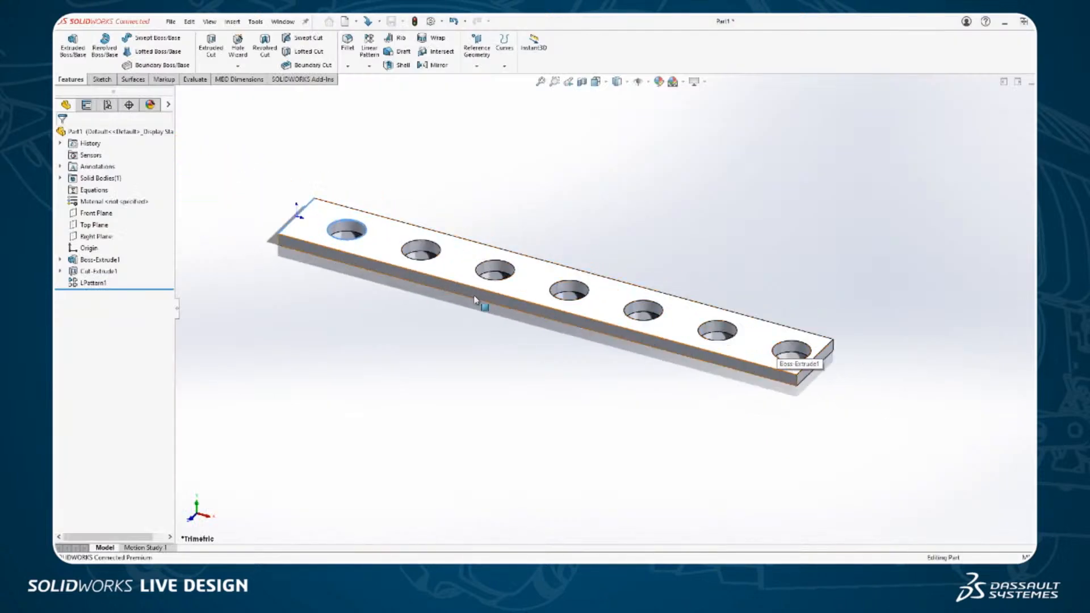
scroll(443, 244, down, 1)
double_click(426, 256)
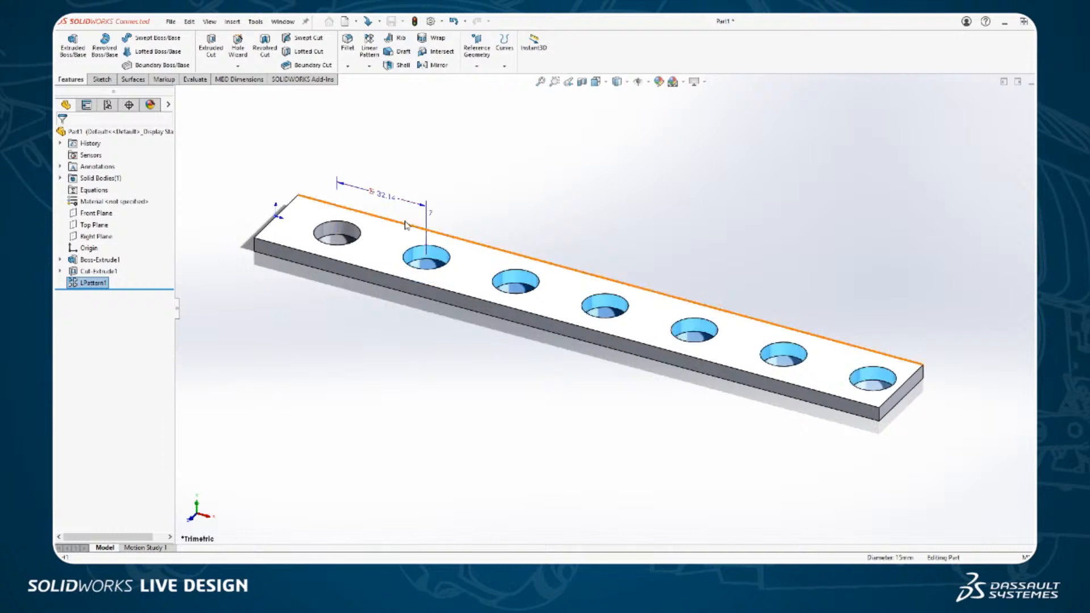
double_click(392, 199)
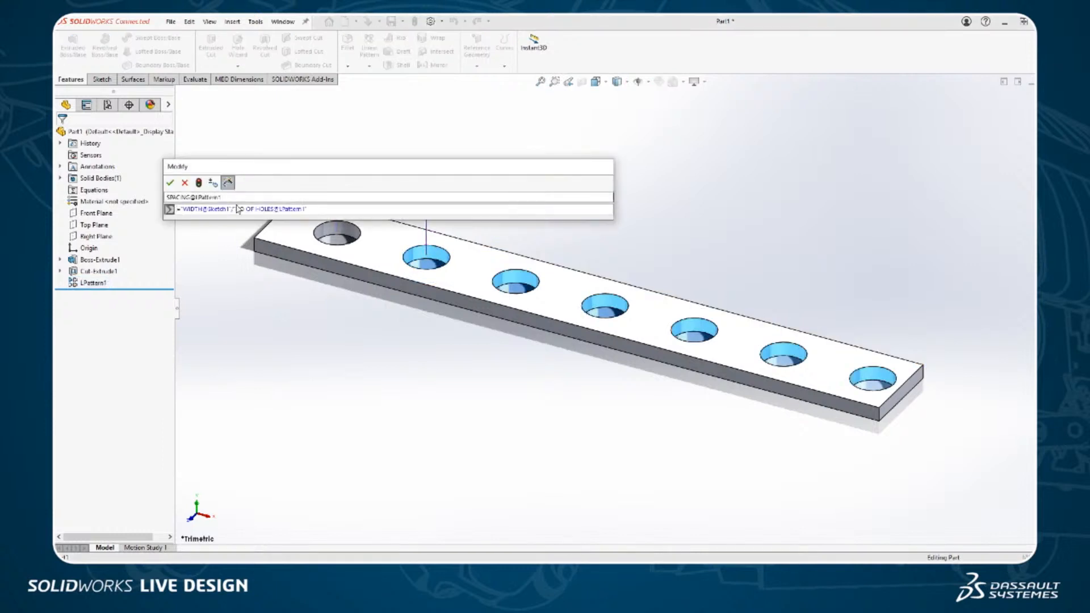
click(182, 208)
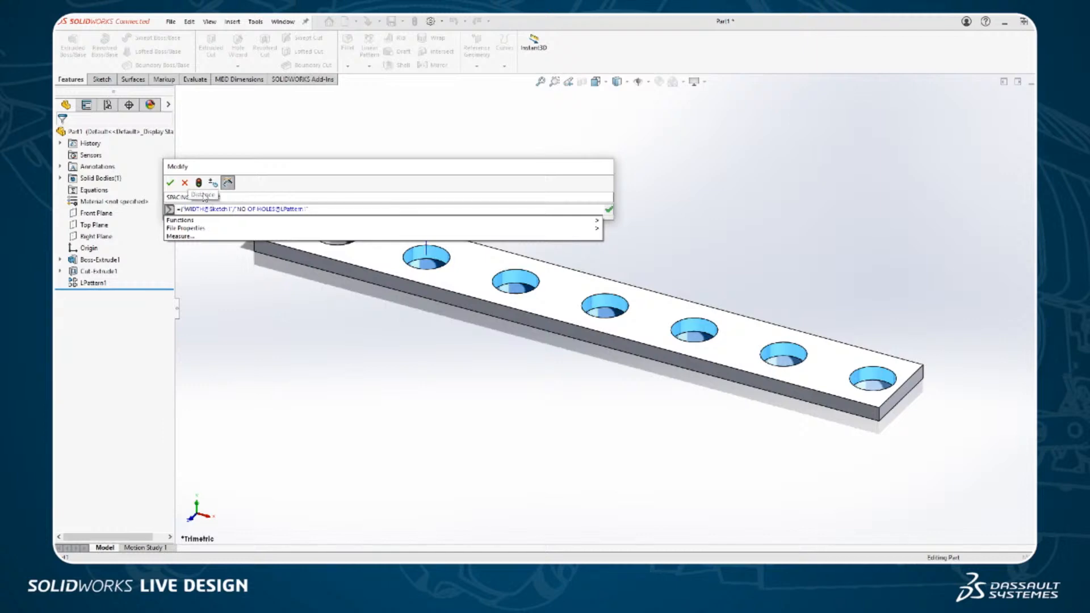
click(204, 197)
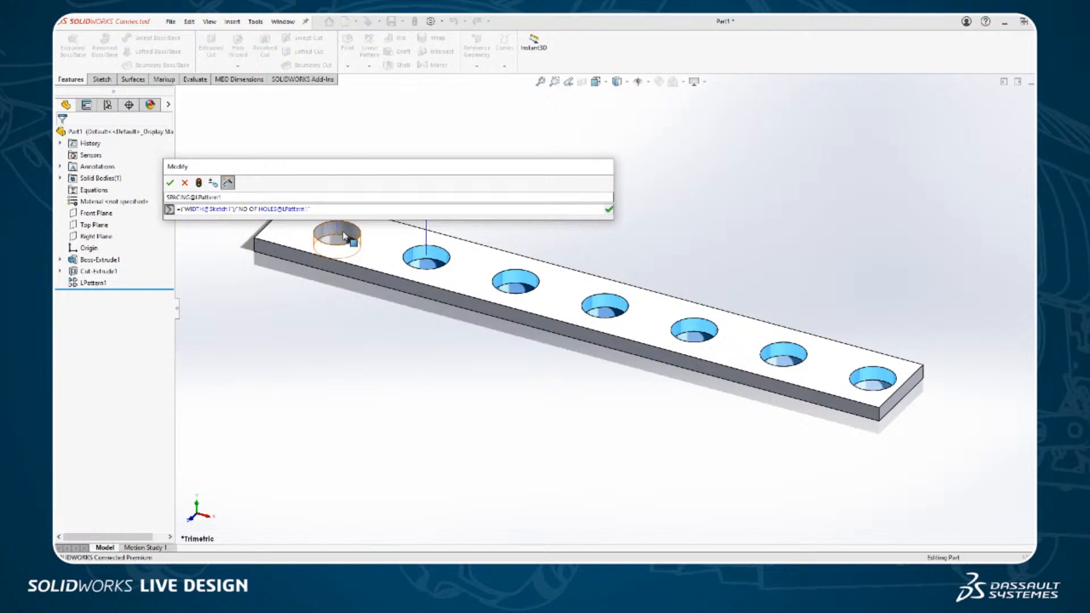
text(-4)
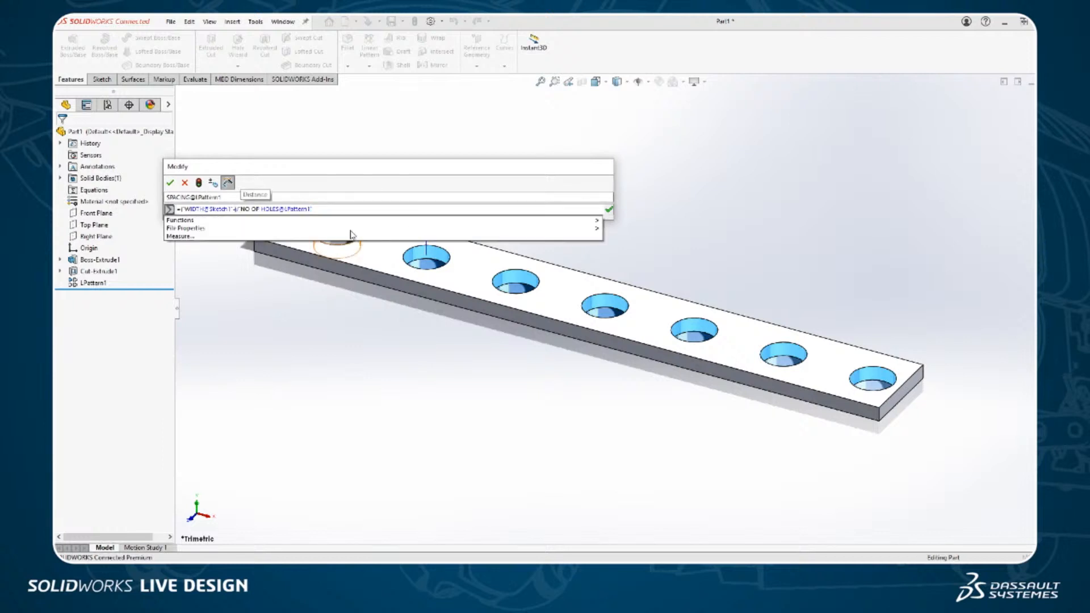
ctrl+middle_drag(393, 335, 374, 356)
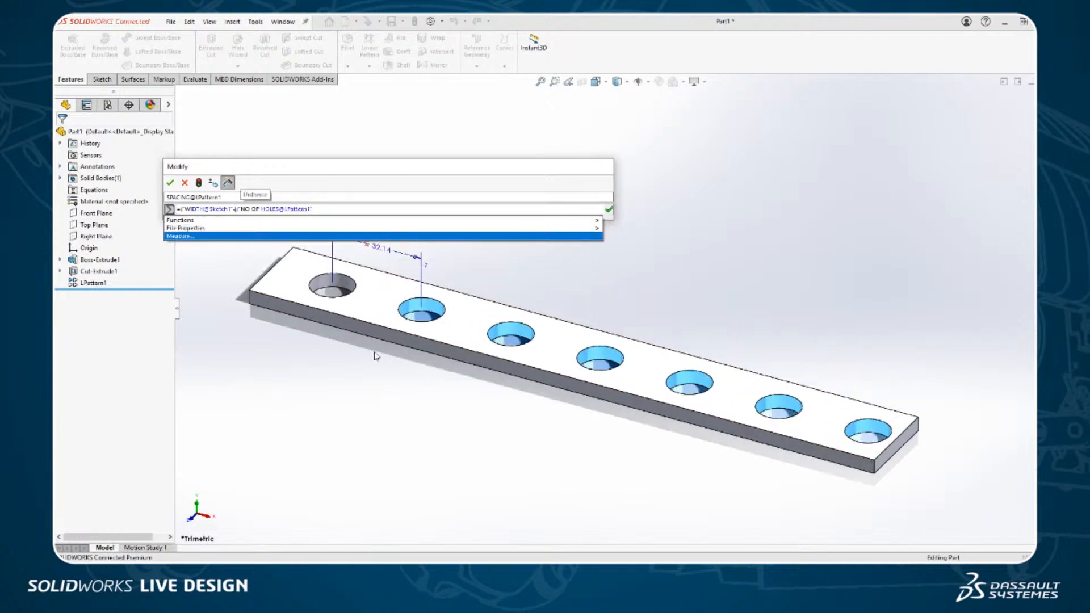
click(349, 291)
click(325, 242)
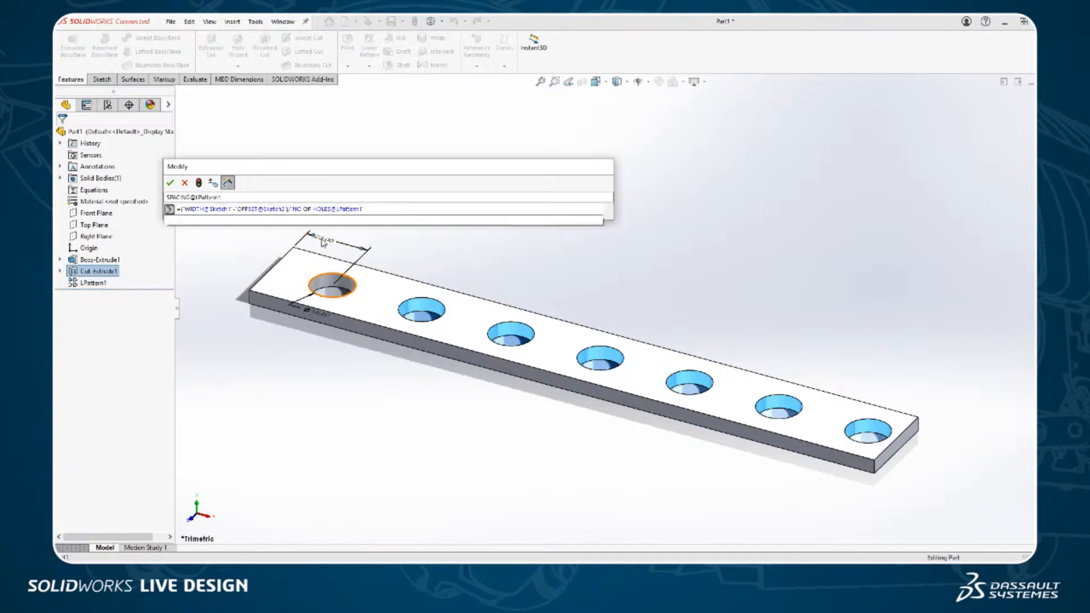
Try doubling OFFSET and dividing by NO OF HOLES minus 1 in the SPACING equation, and discard the edit.
text(*2)
text(2)
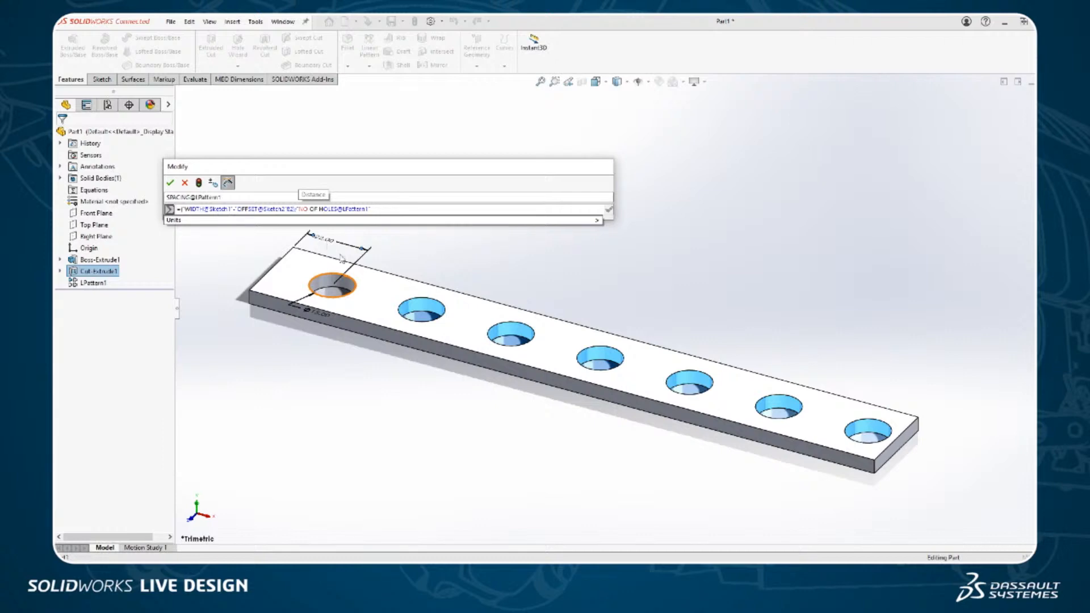
text(()
text(()
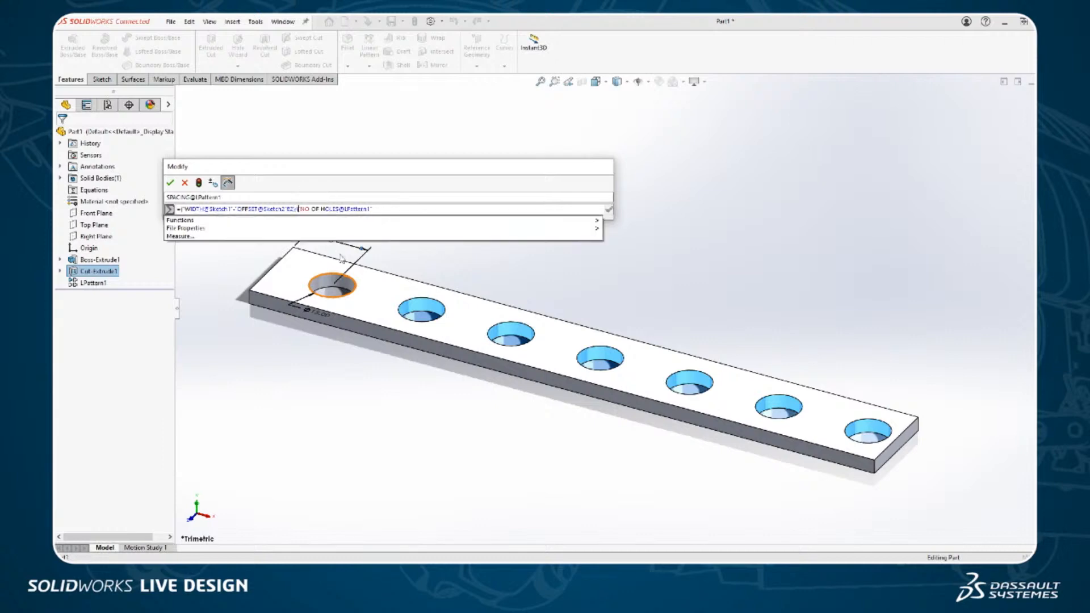
key(End)
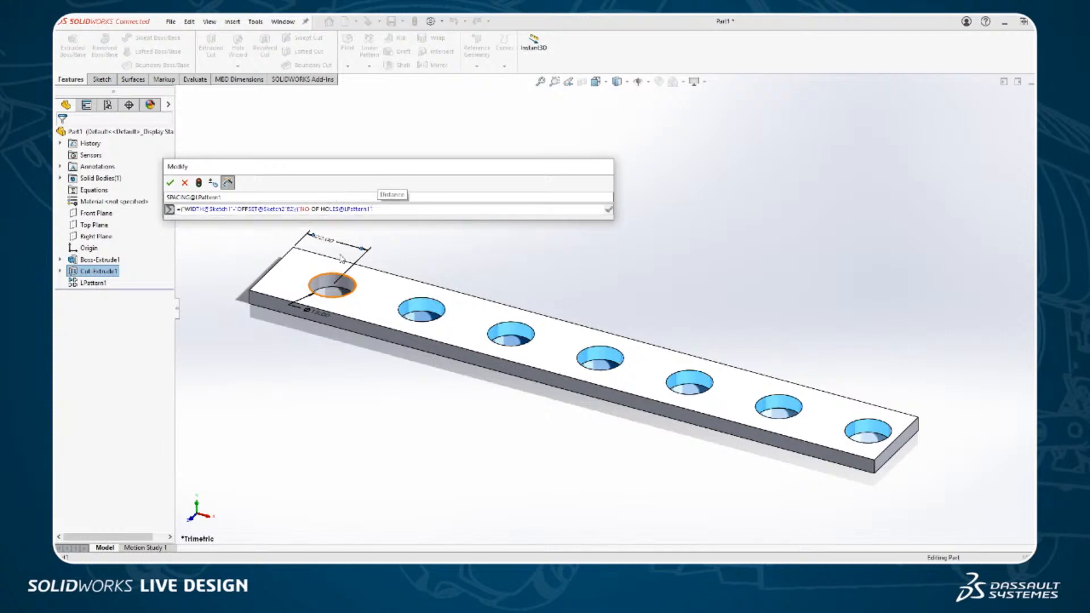
text(-1)
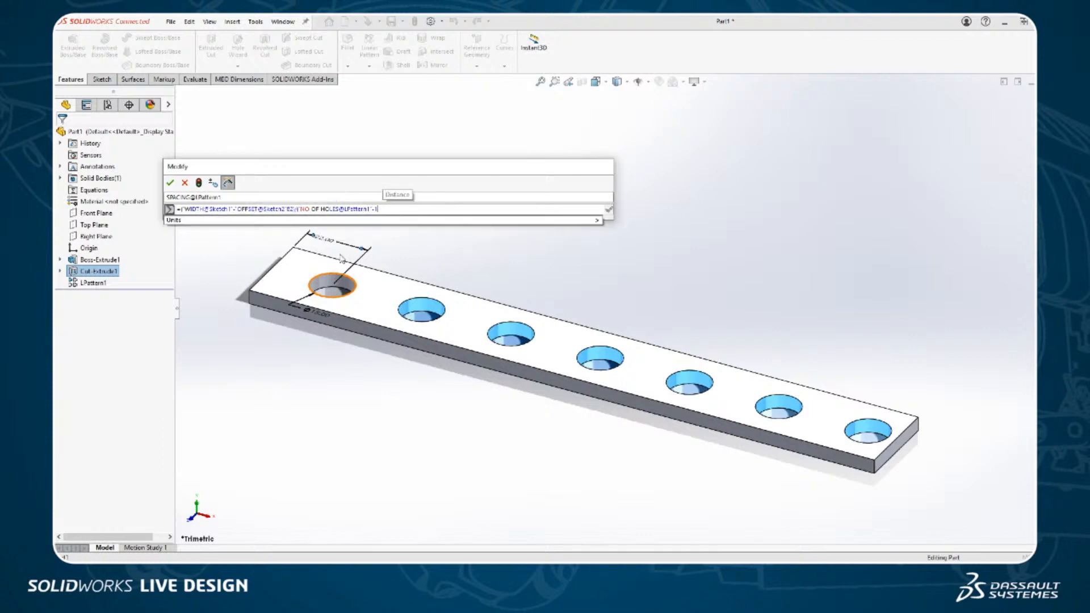
text())
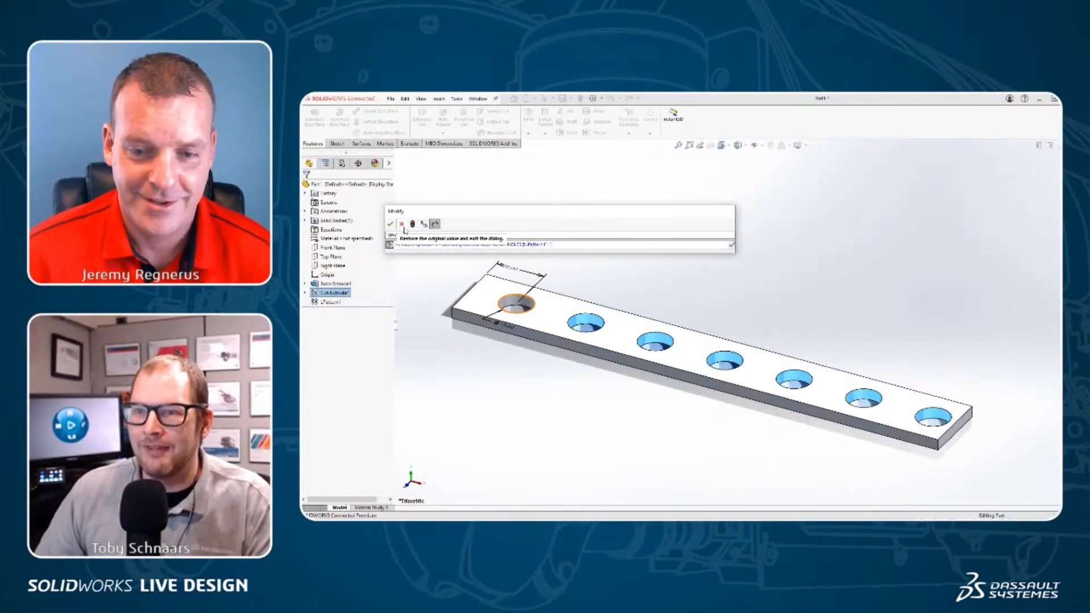
click(401, 224)
click(441, 250)
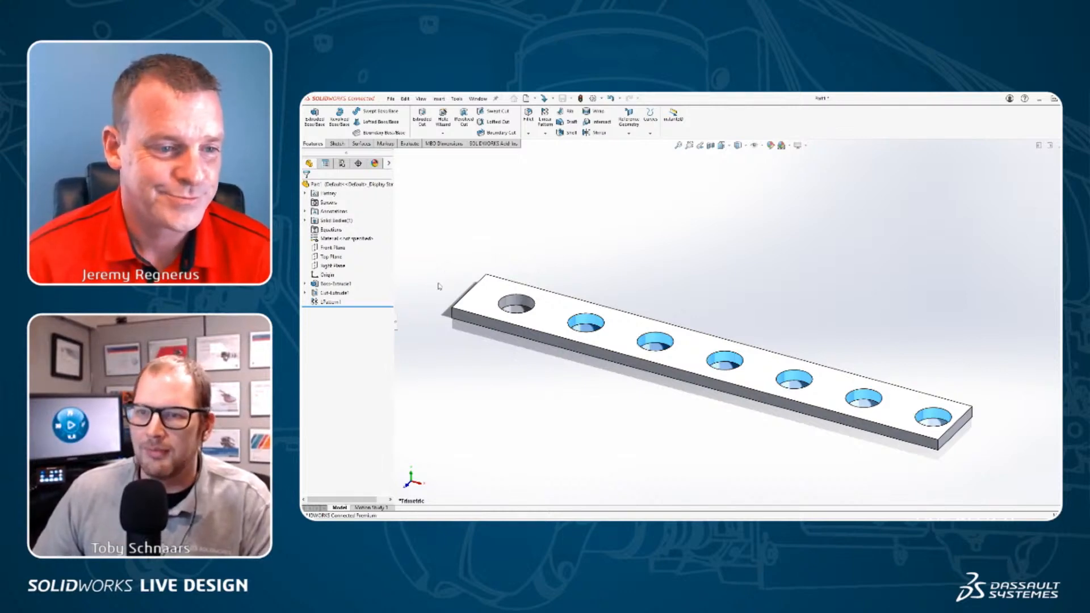
Delete the pattern's SPACING equation in the equation manager and accept the change.
right_click(342, 230)
click(344, 234)
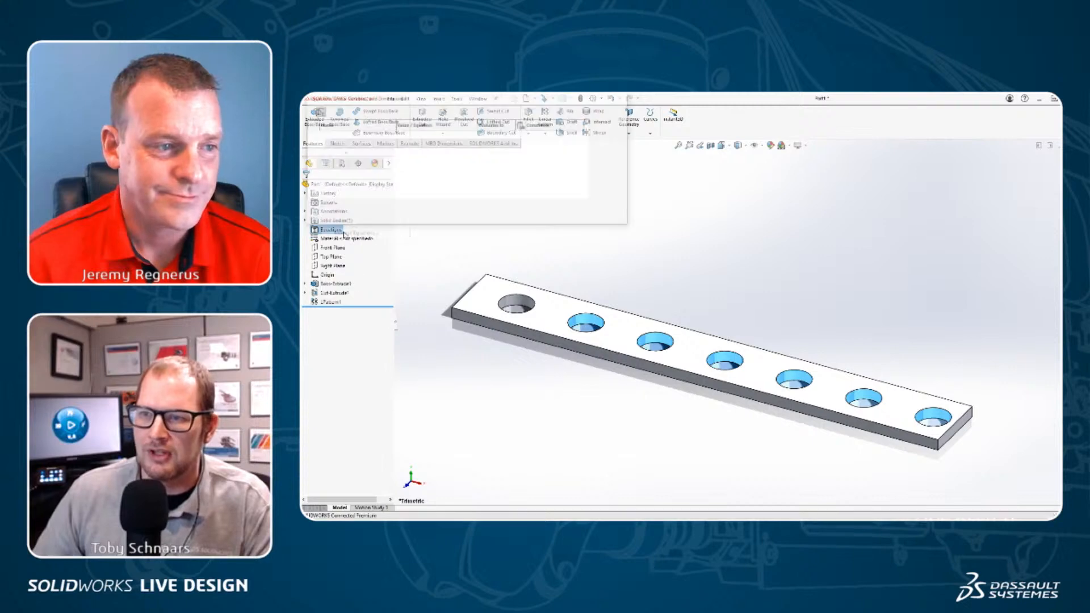
click(313, 170)
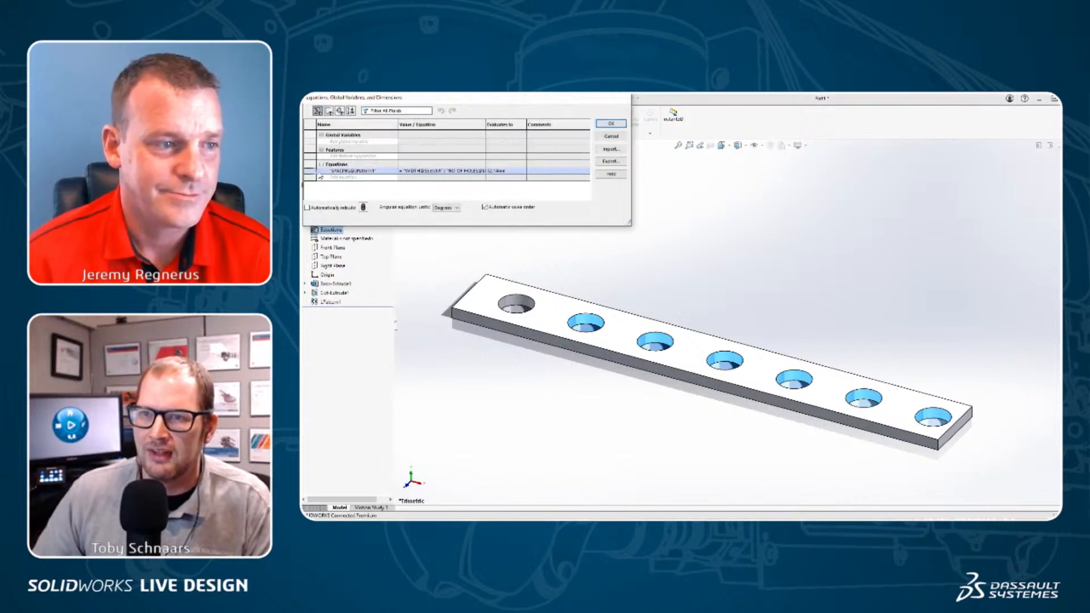
right_click(314, 170)
click(336, 176)
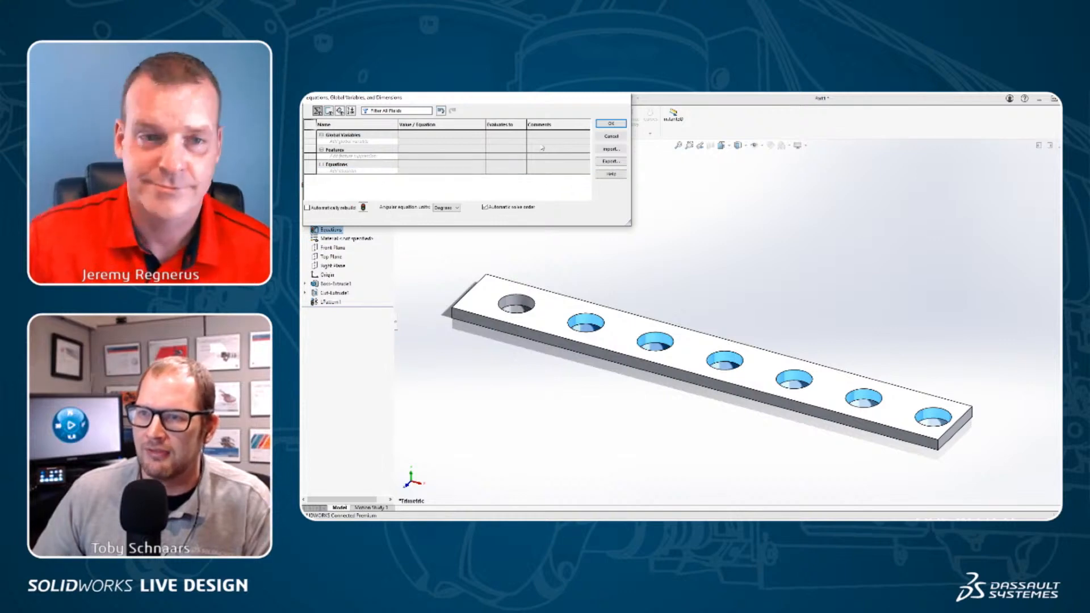
click(611, 123)
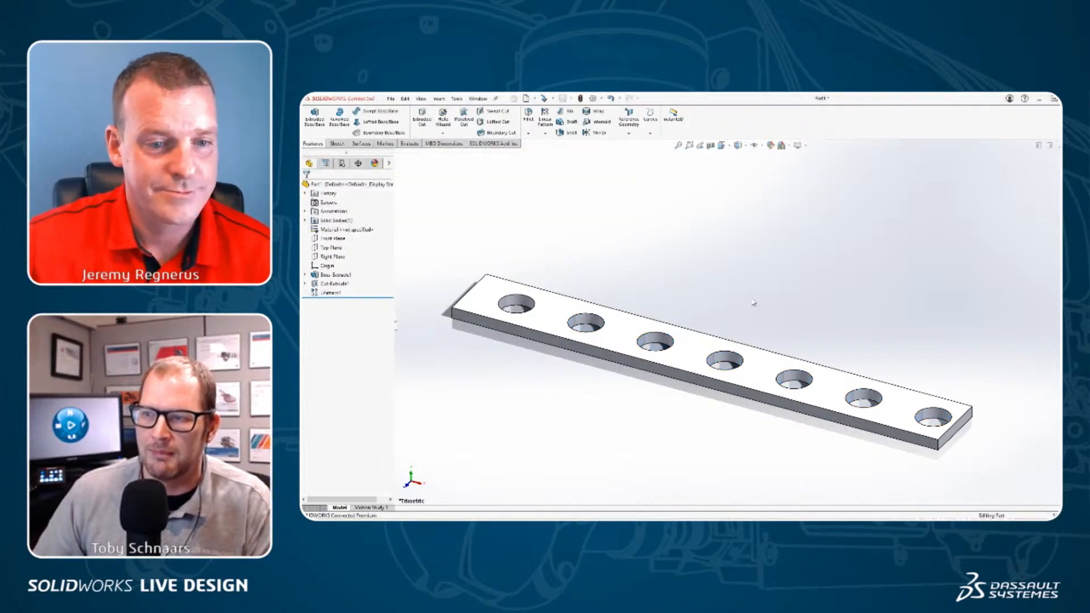
Delete the linear hole pattern feature from the part.
click(331, 293)
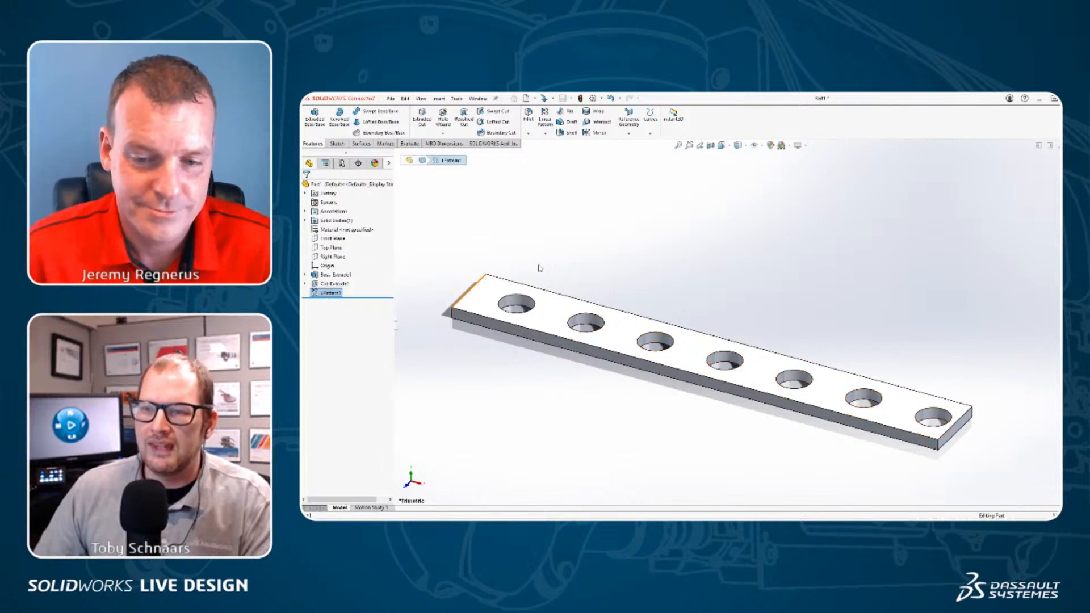
key(Delete)
key(Return)
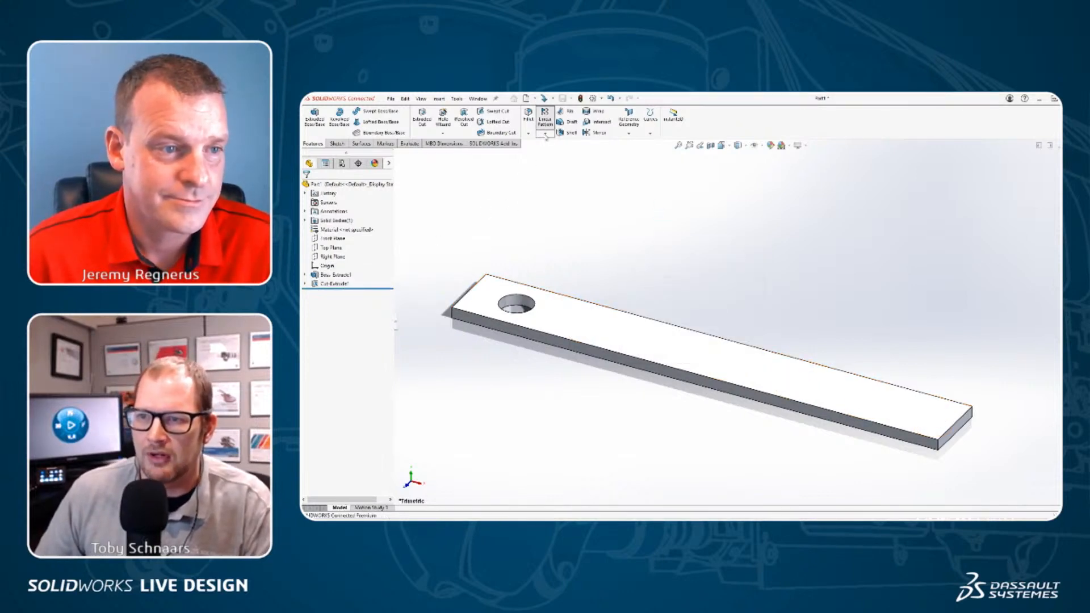
Start a new linear pattern of the hole cut, using the plate's long front edge as Direction 1.
click(545, 116)
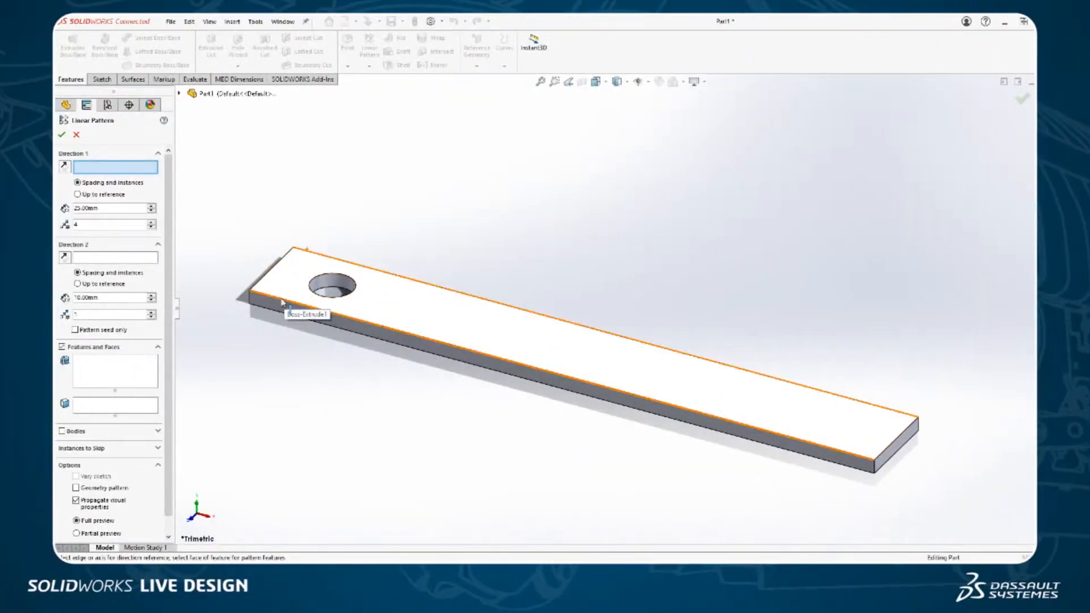
click(757, 314)
click(117, 370)
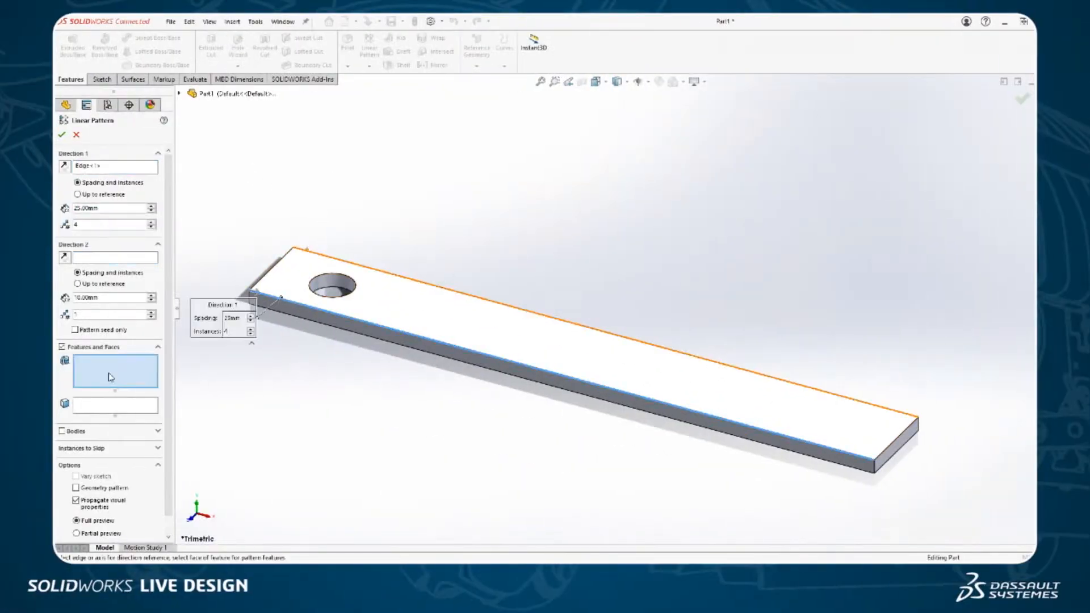
click(345, 287)
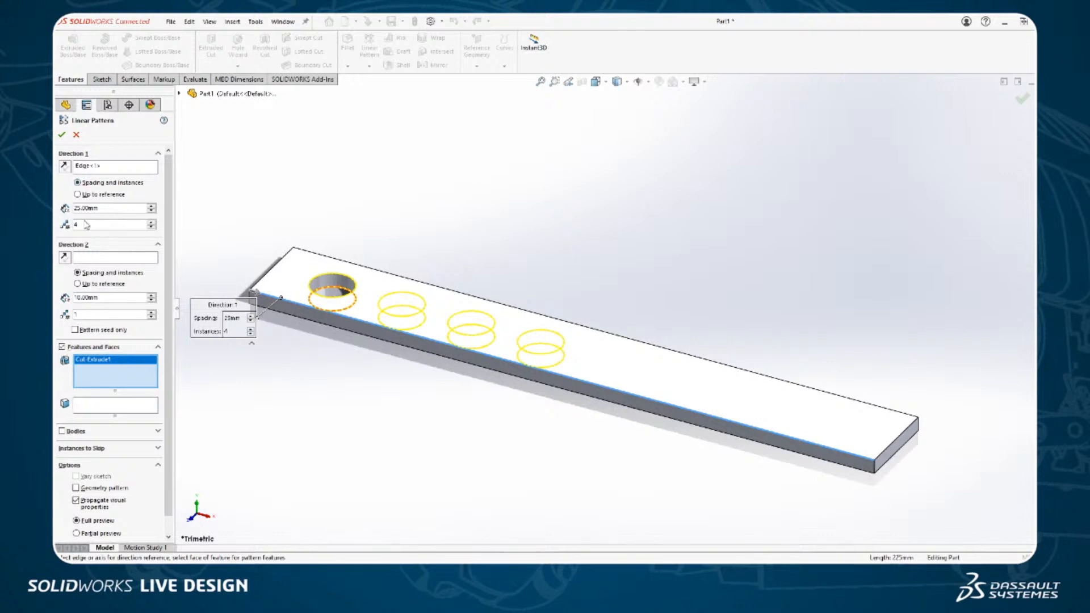
Switch Direction 1 to Up to reference and use the plate's far end face as the reference.
drag(103, 209, 60, 210)
double_click(85, 223)
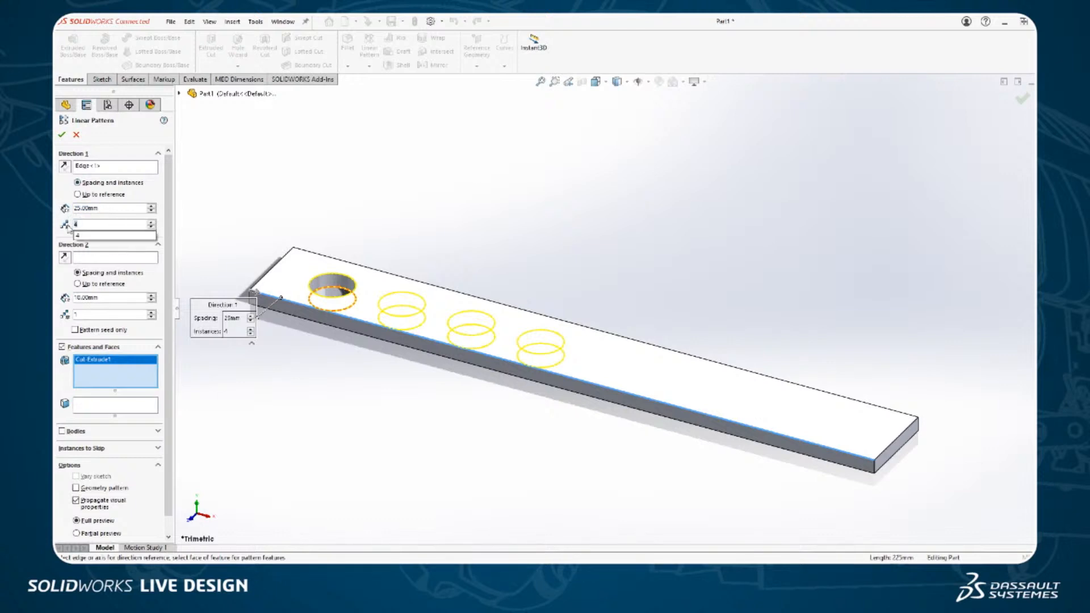
click(88, 209)
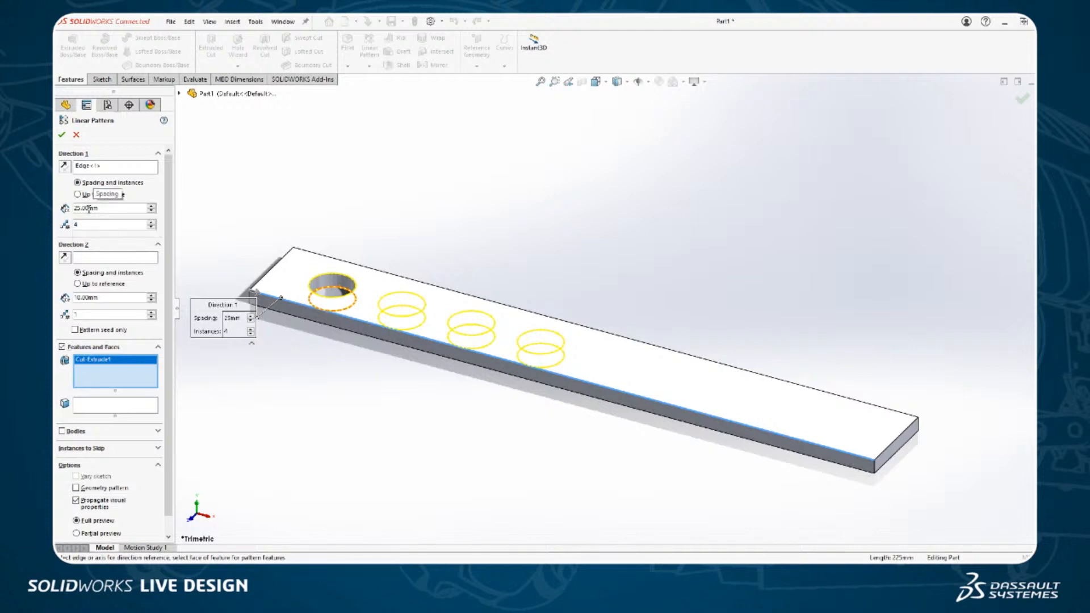
click(78, 194)
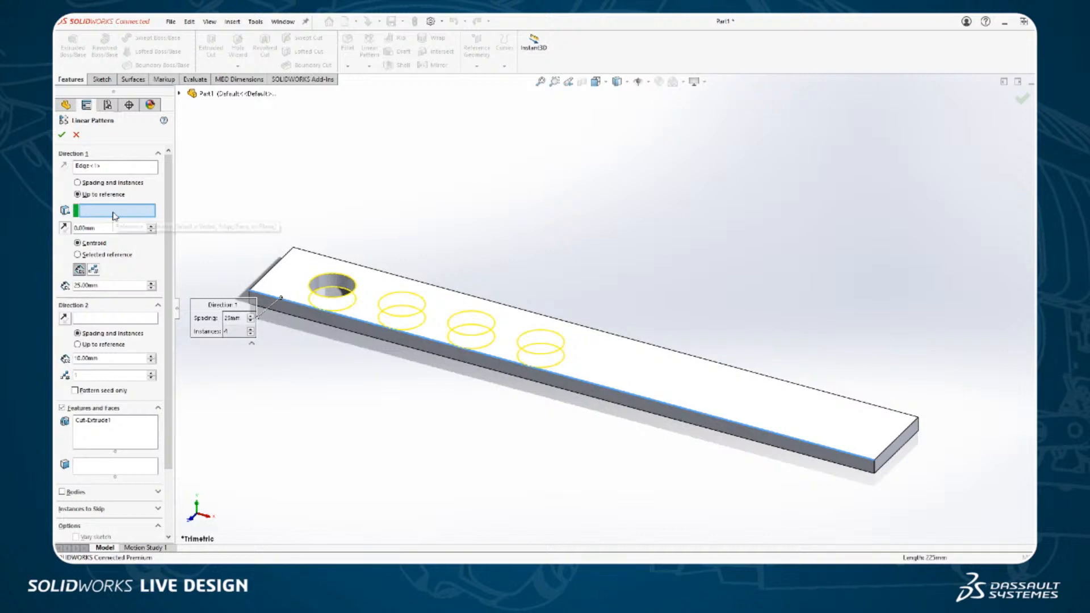
click(896, 463)
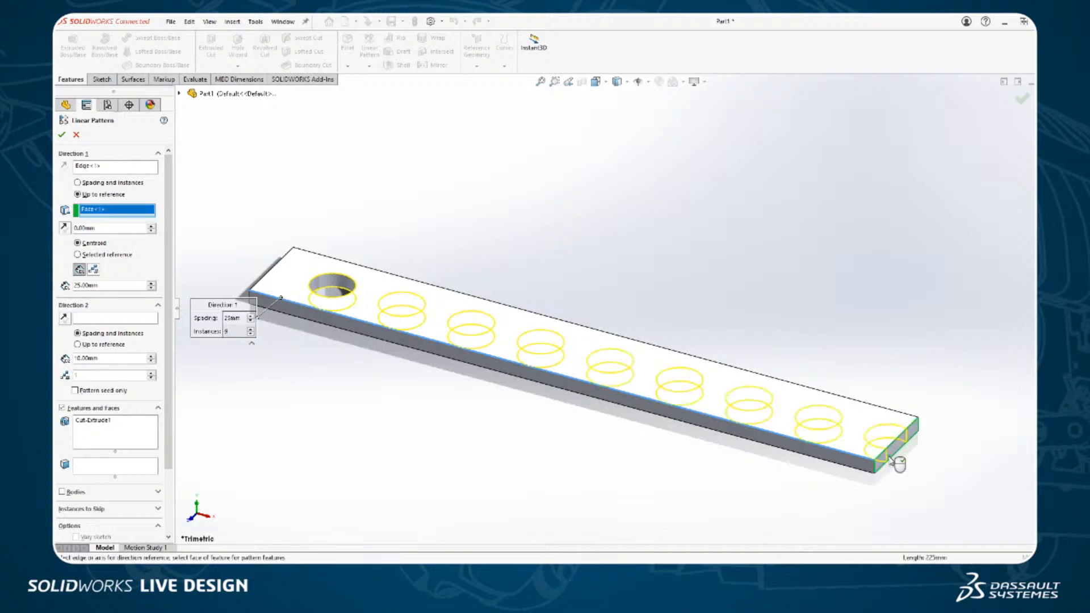
Define Direction 1 by number of instances with 7 instances, and set the offset from the end face to 35 mm.
click(94, 270)
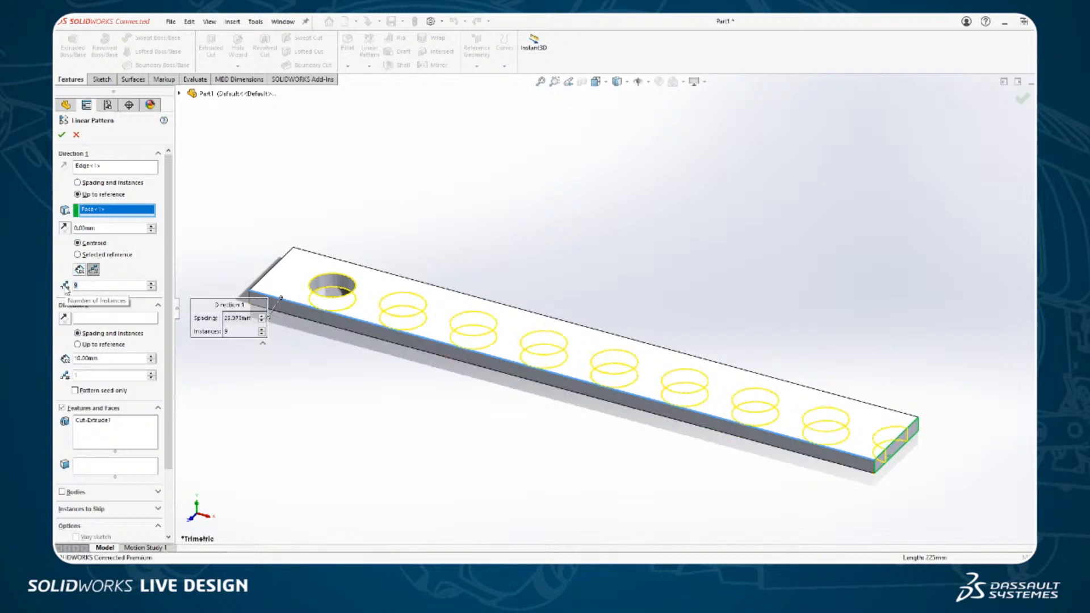
text(7)
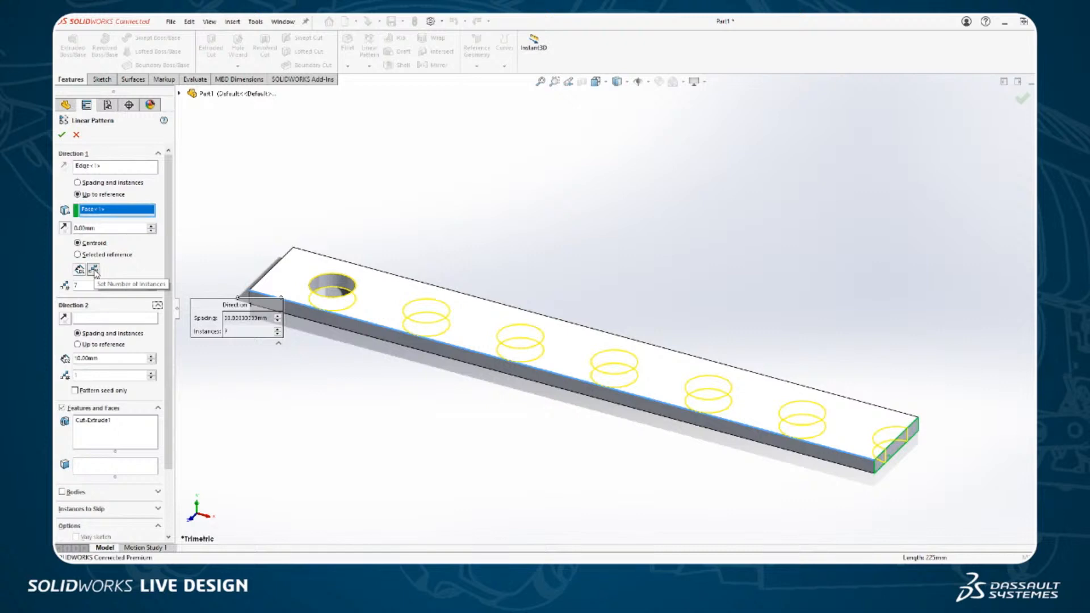
click(94, 270)
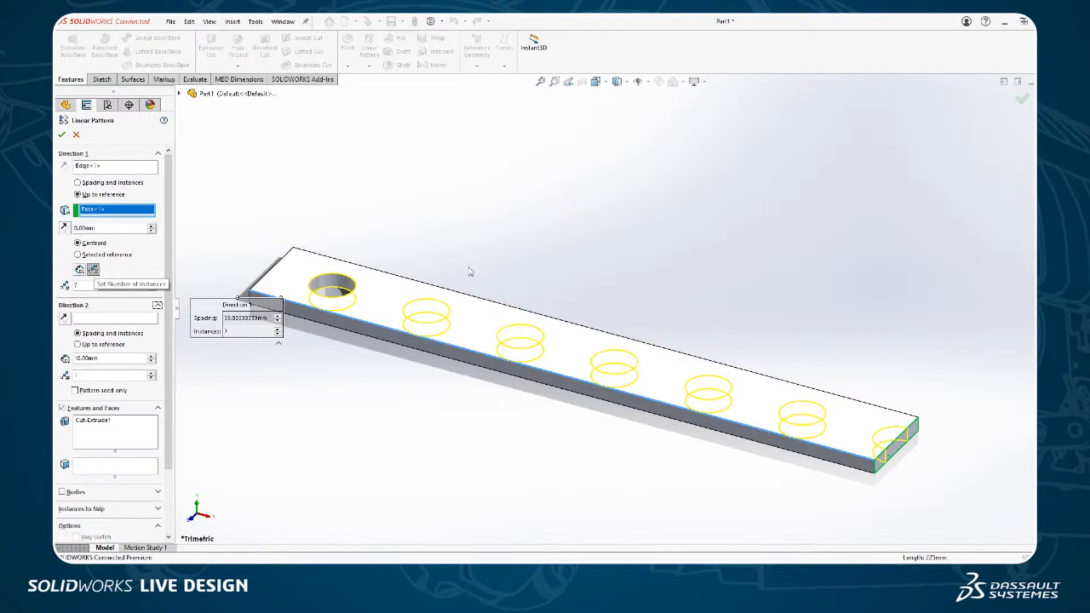
double_click(96, 228)
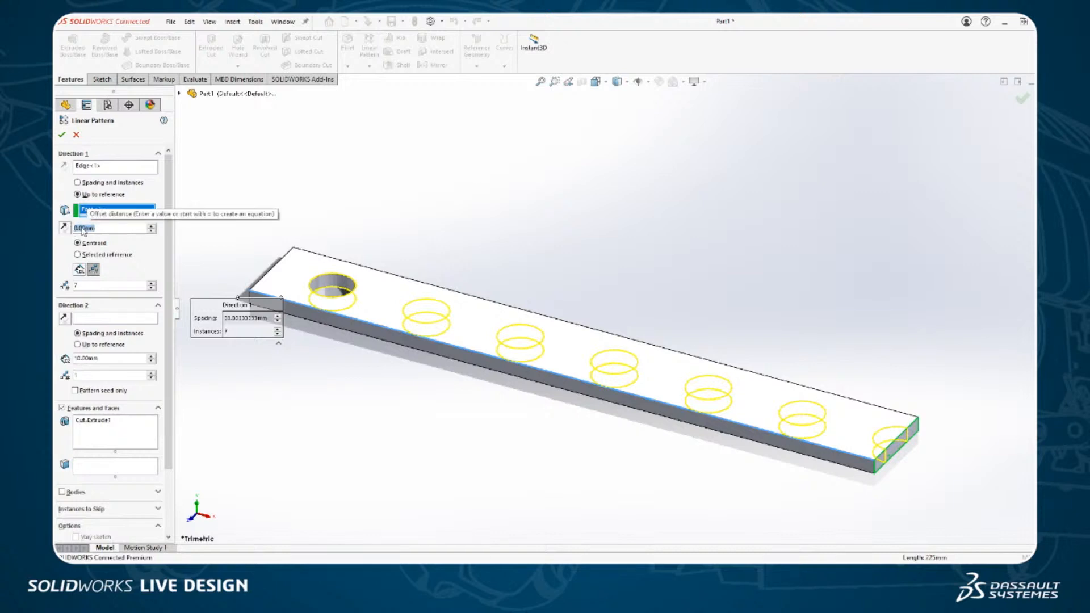
text(35)
key(Return)
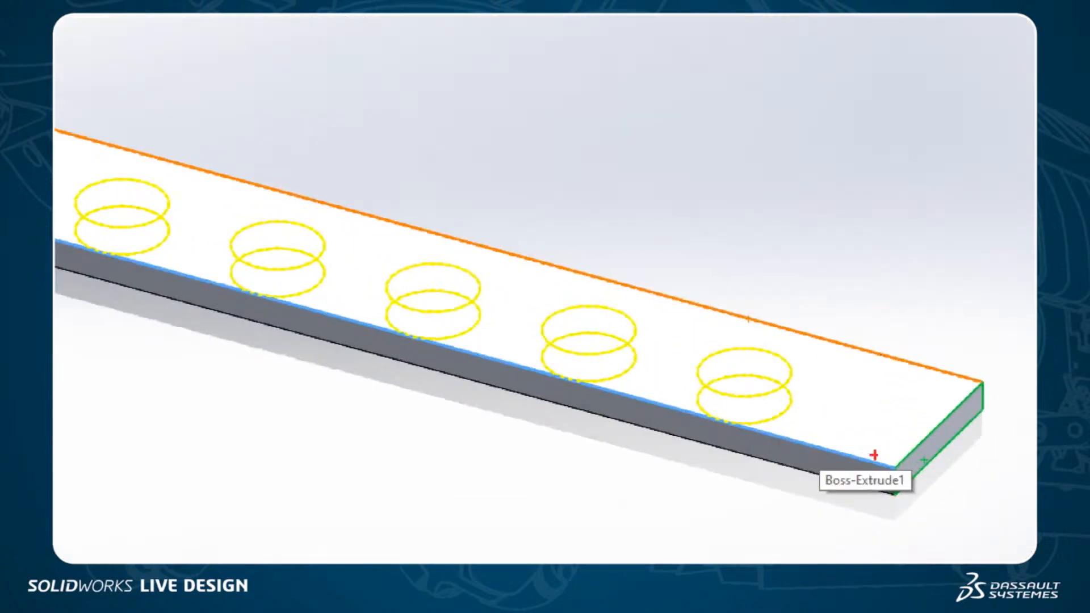
drag(937, 430, 845, 496)
drag(746, 386, 655, 482)
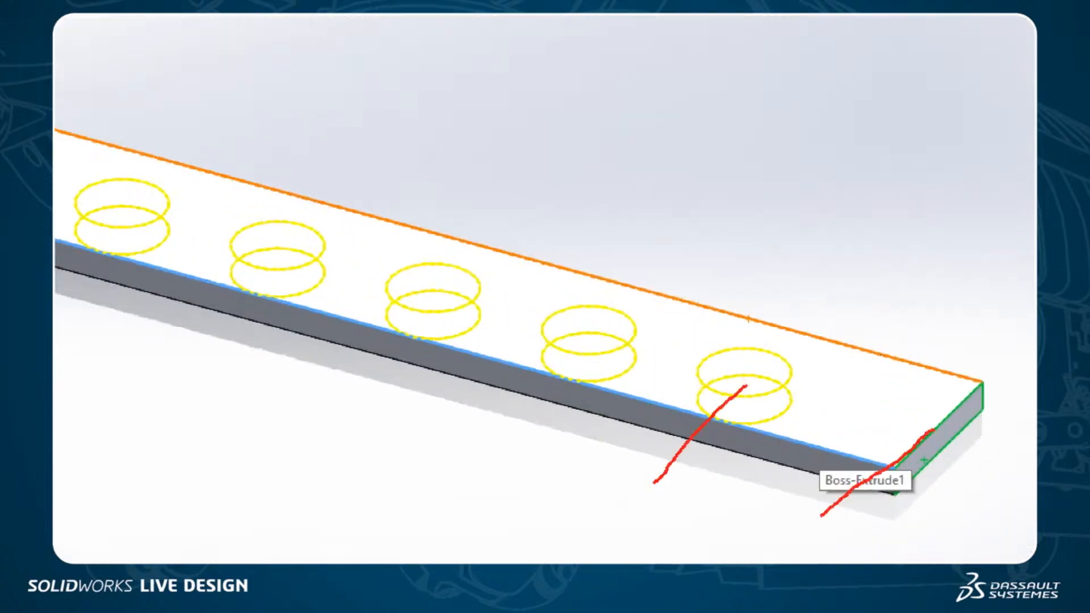
mouse_move(820, 386)
mouse_down()
mouse_move(840, 418)
mouse_move(868, 419)
mouse_move(914, 380)
mouse_up()
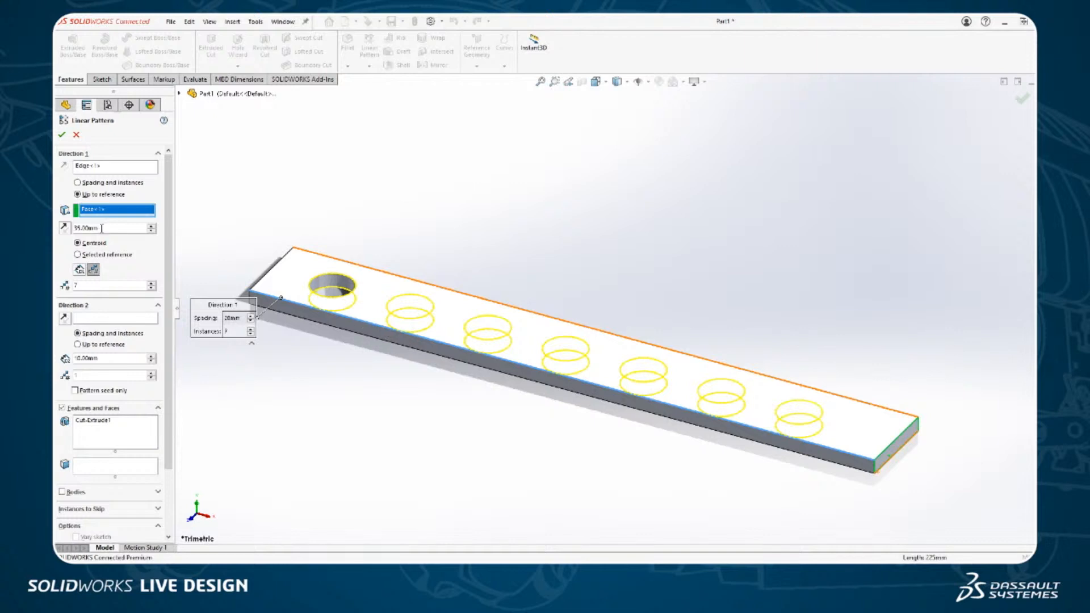
Try to drive the Direction 1 offset distance with an equation that references the seed hole's dimension.
drag(103, 228, 72, 229)
text(=)
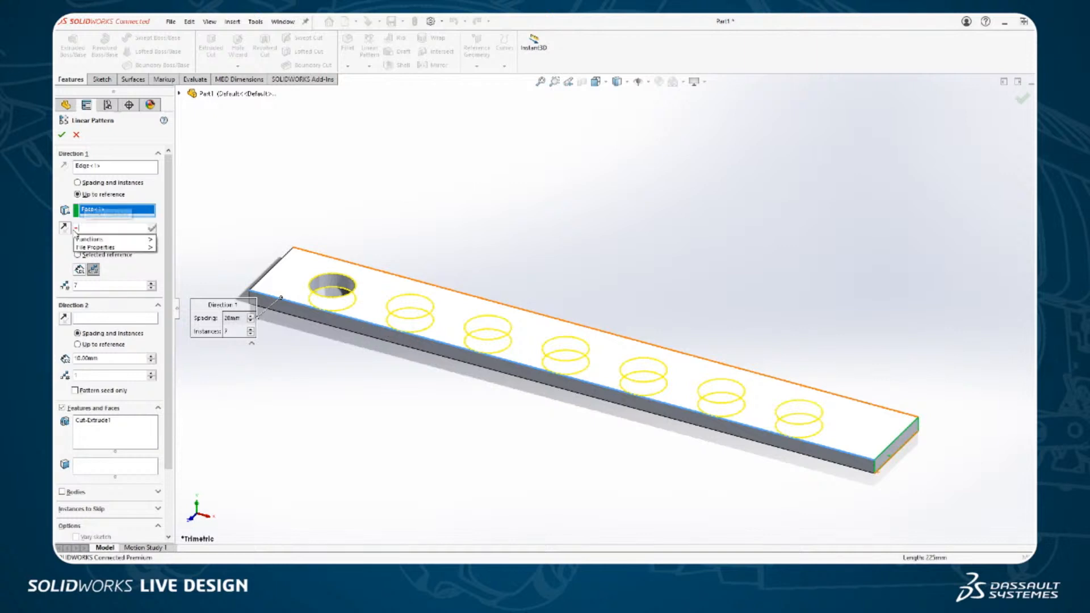
click(332, 286)
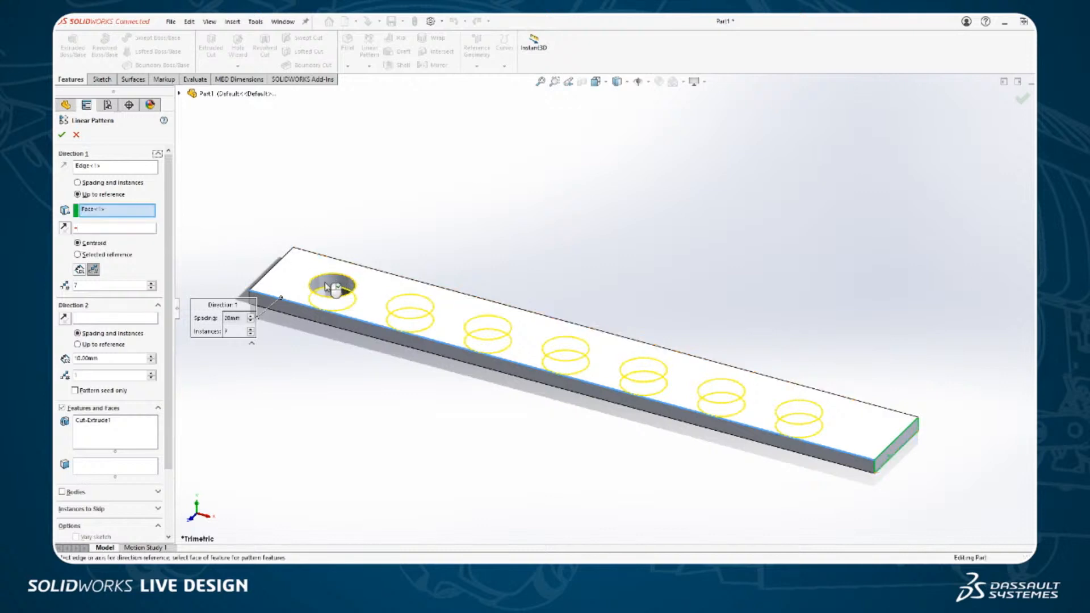
click(120, 226)
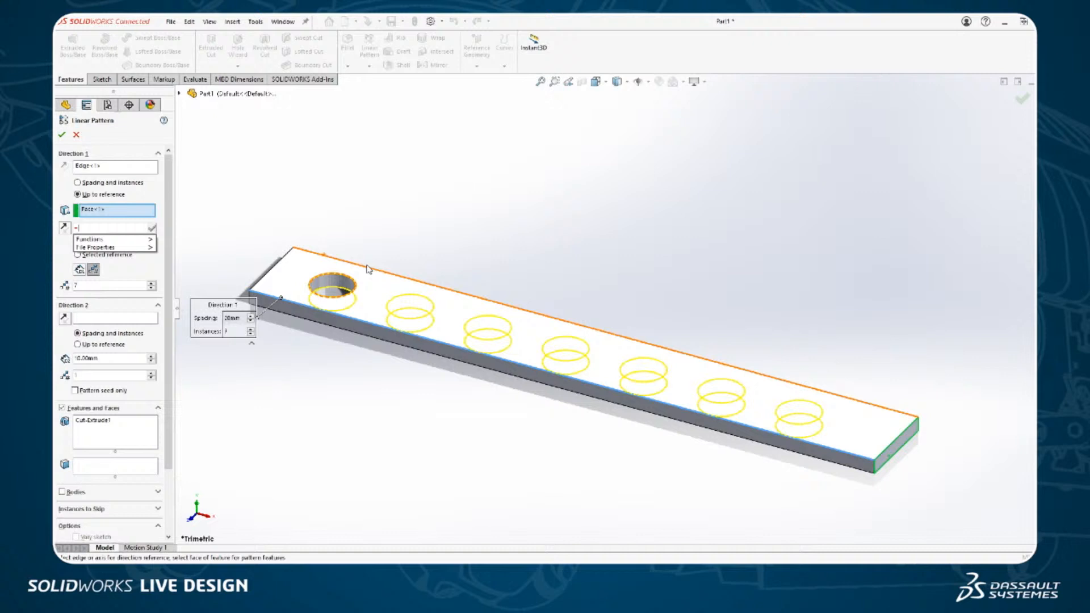
click(334, 285)
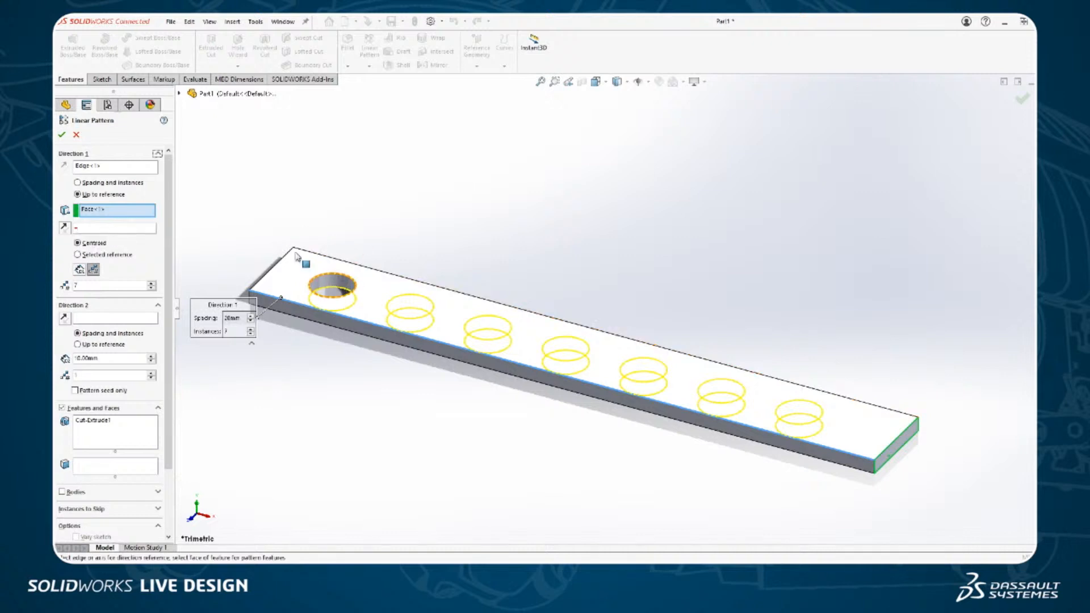
click(137, 164)
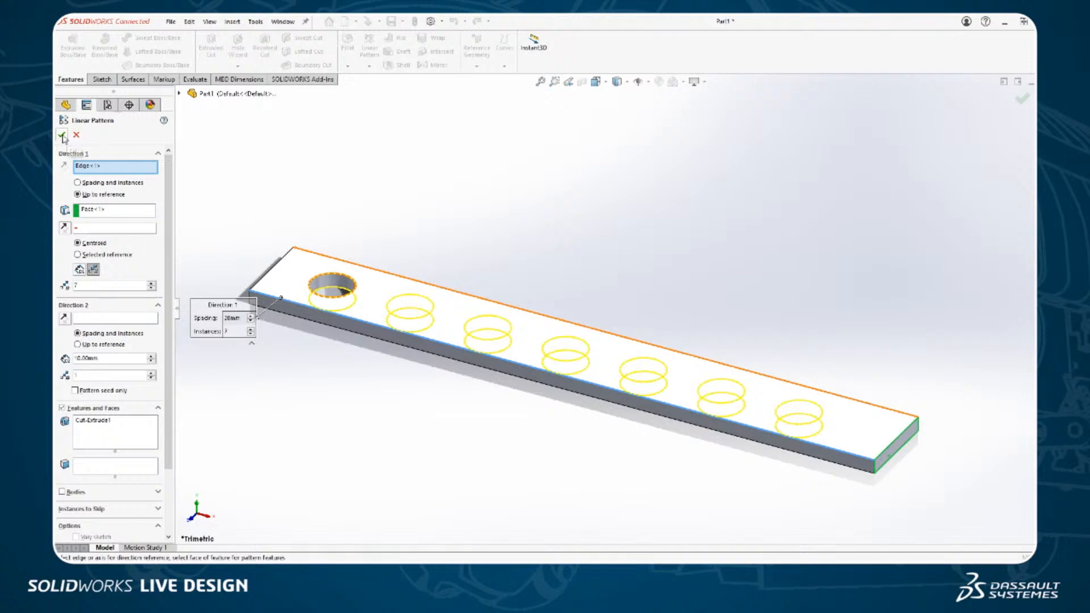
Set the Direction 1 offset distance to 35 mm and finish the linear pattern.
click(103, 226)
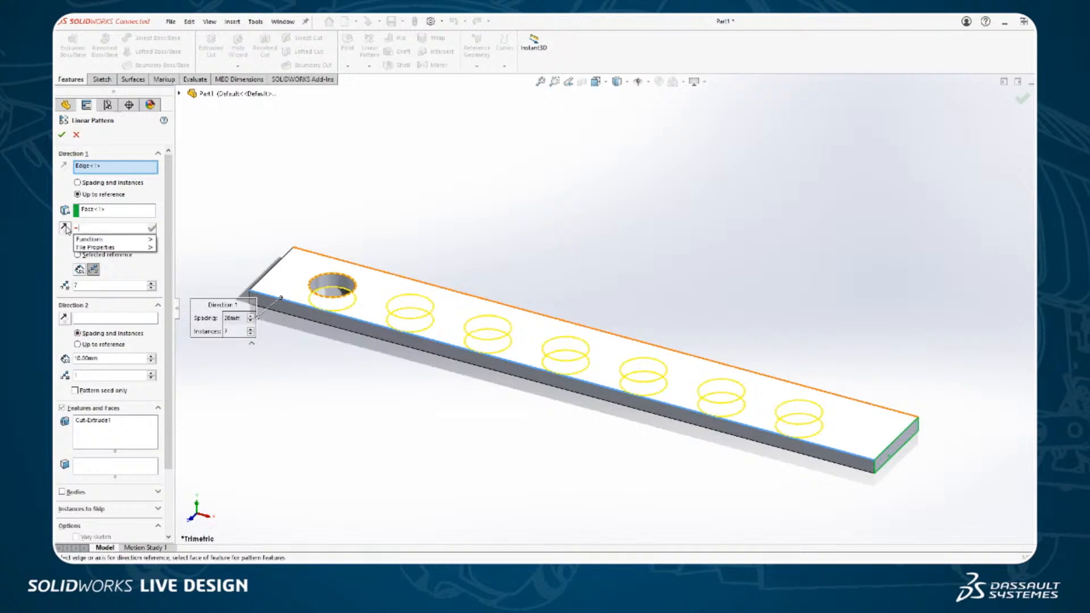
key(BackSpace)
text(35)
key(Tab)
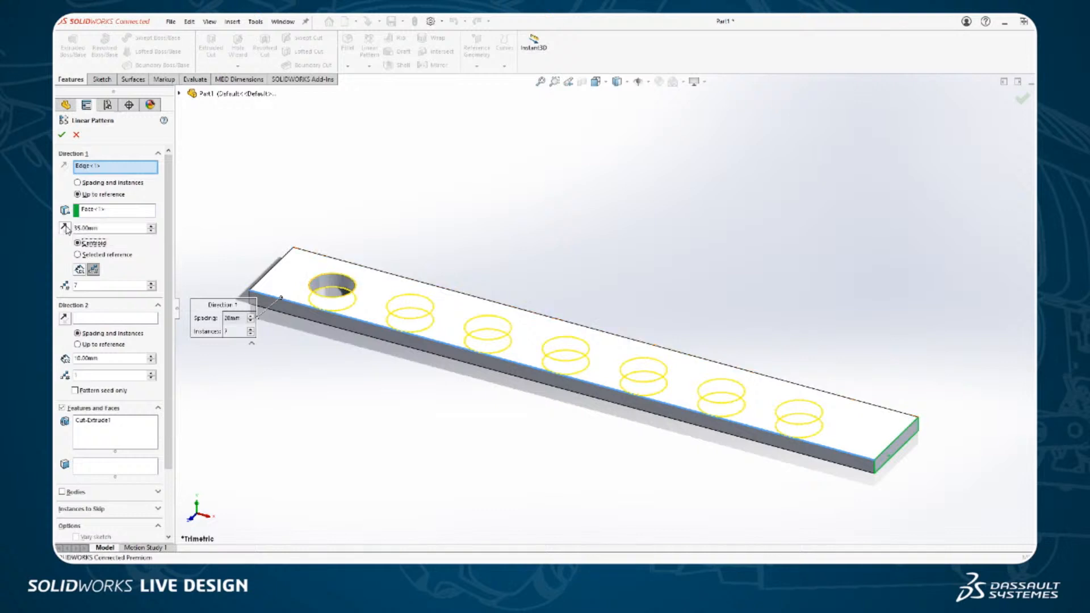
click(62, 135)
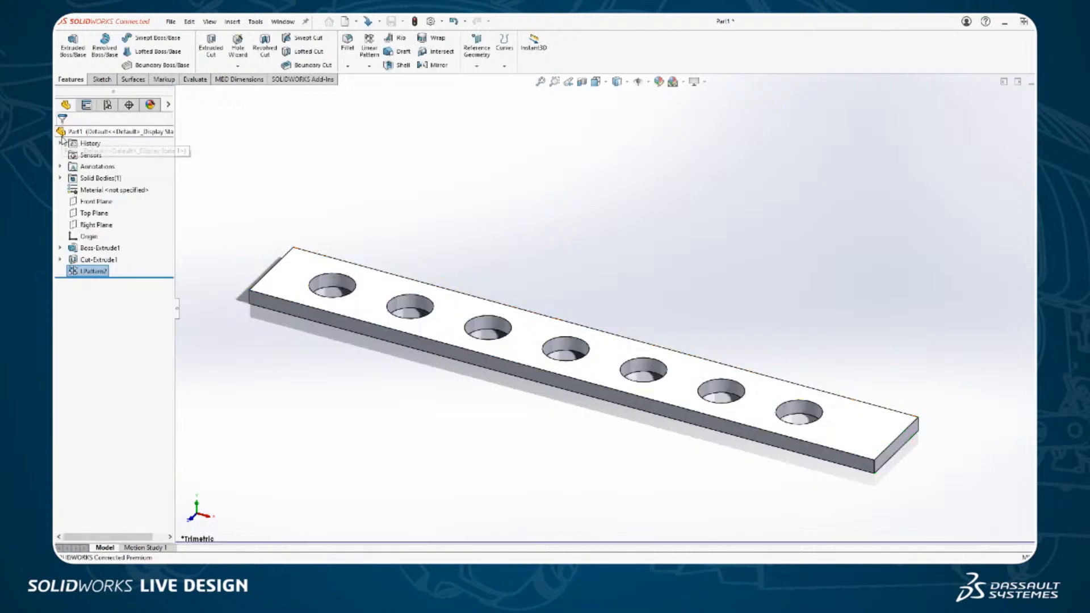
click(472, 263)
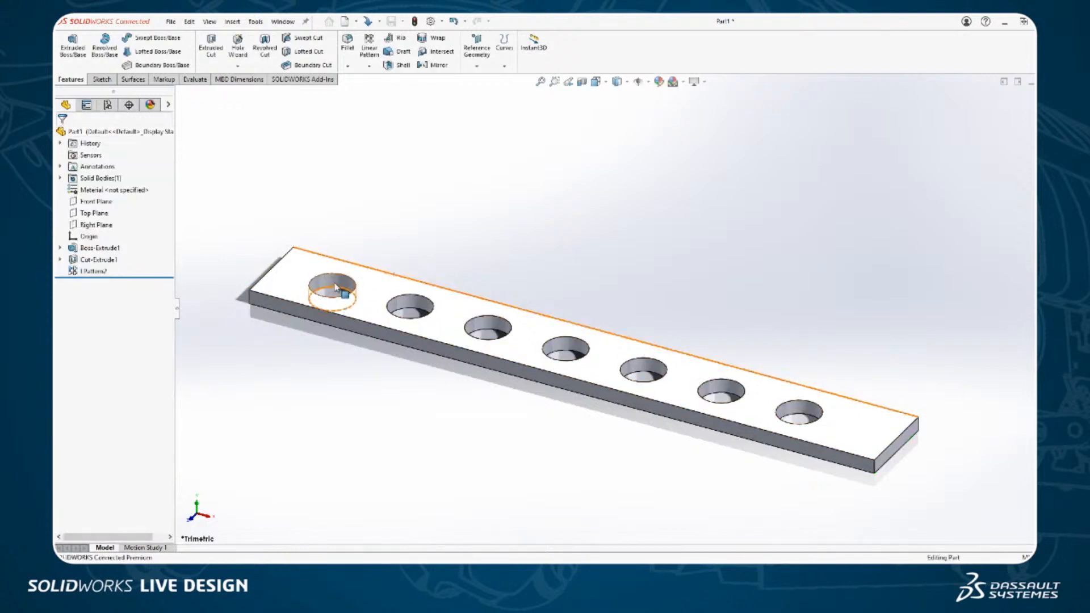
Link the hole pattern's end offset dimension to the seed hole's offset with the equation ="OFFSET@Sketch2".
click(89, 276)
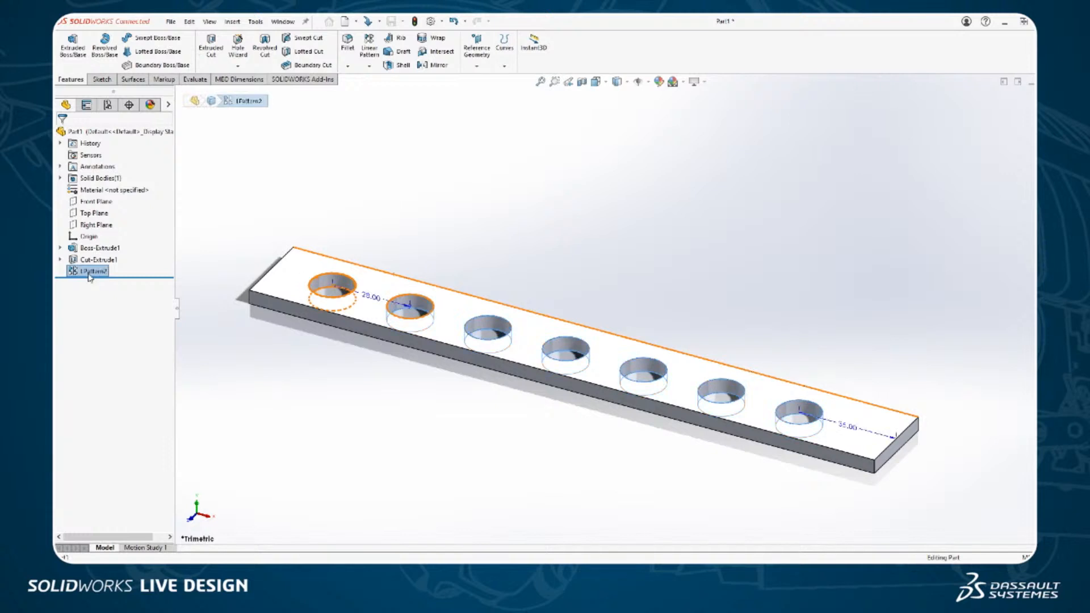
double_click(849, 427)
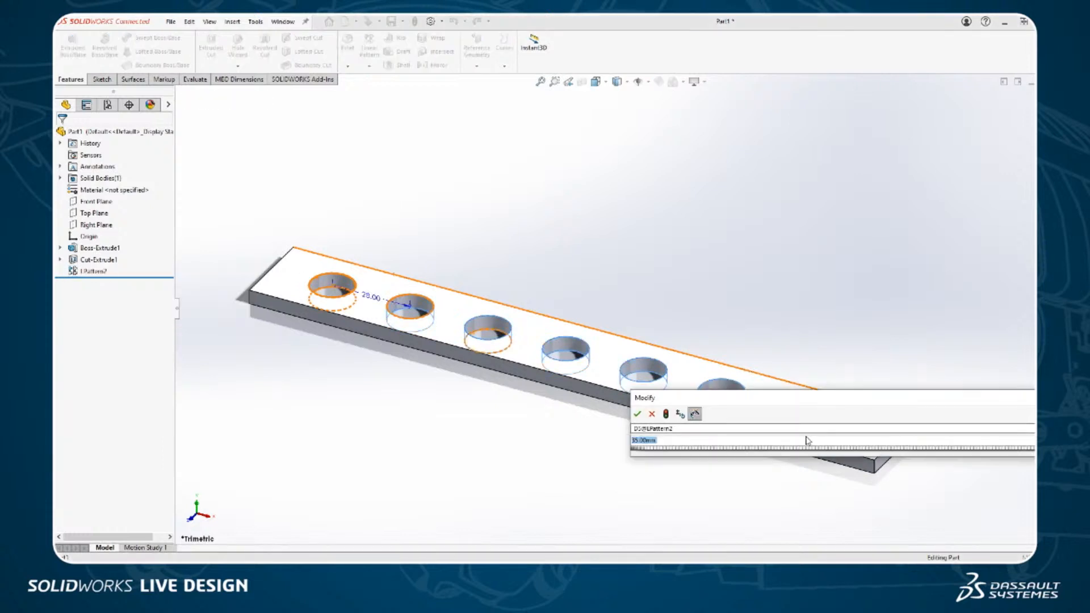
text(=)
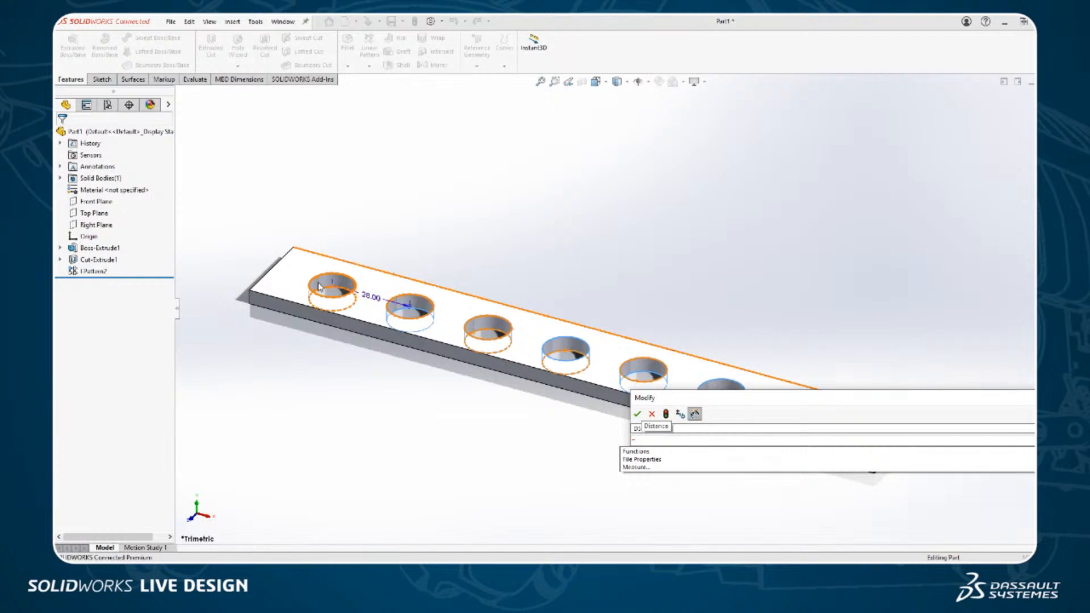
click(320, 287)
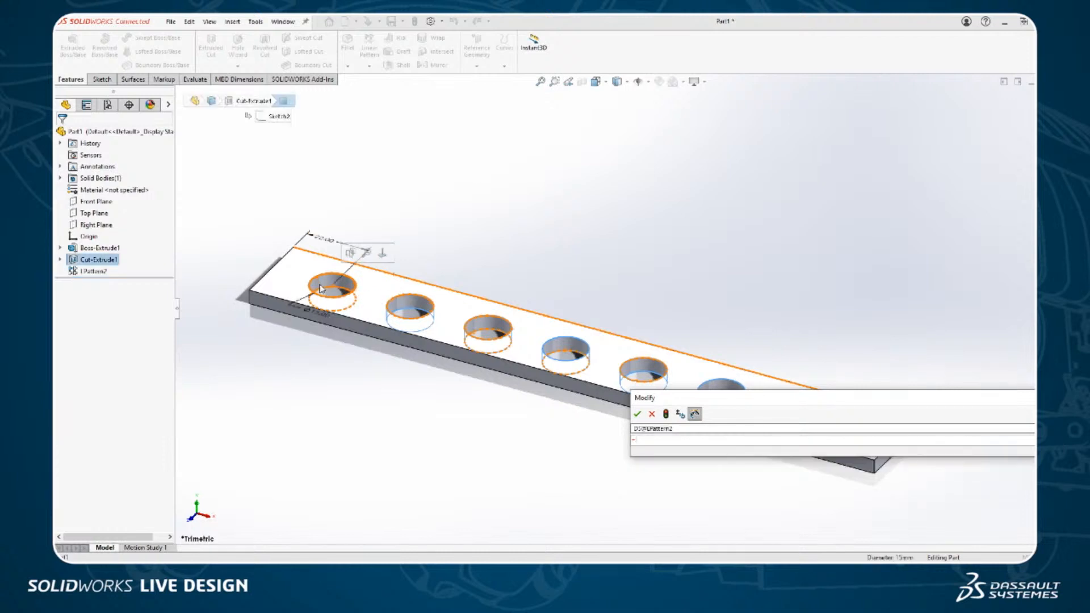
click(325, 243)
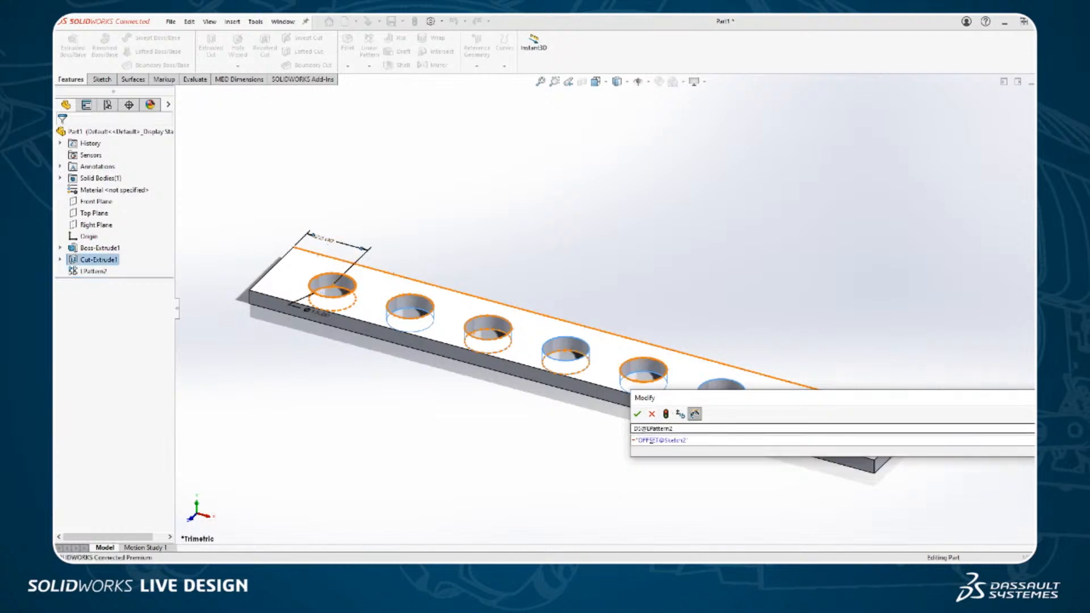
drag(739, 402, 614, 244)
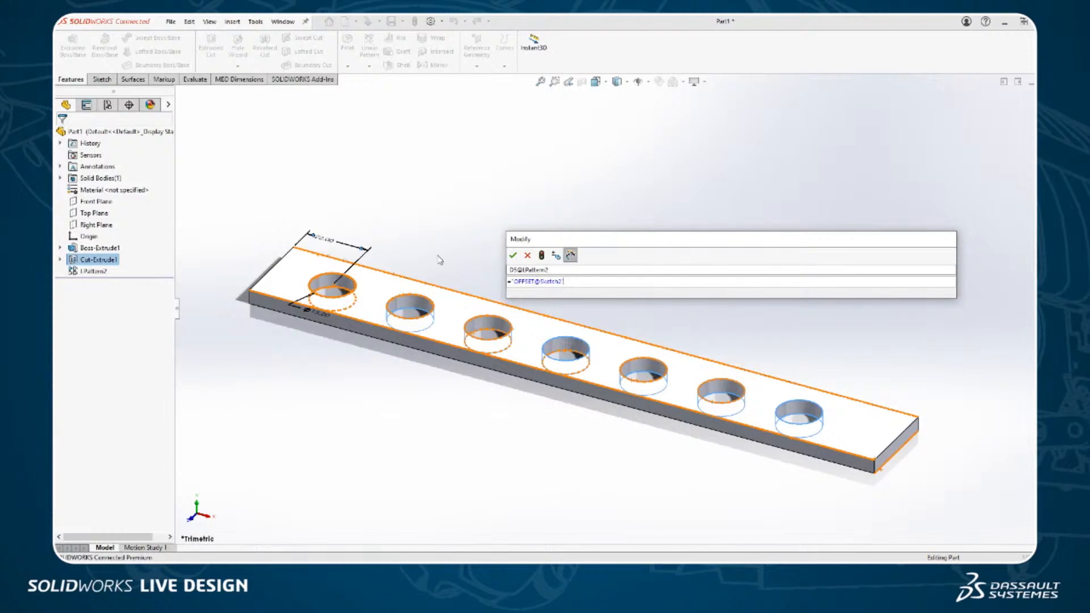
click(514, 259)
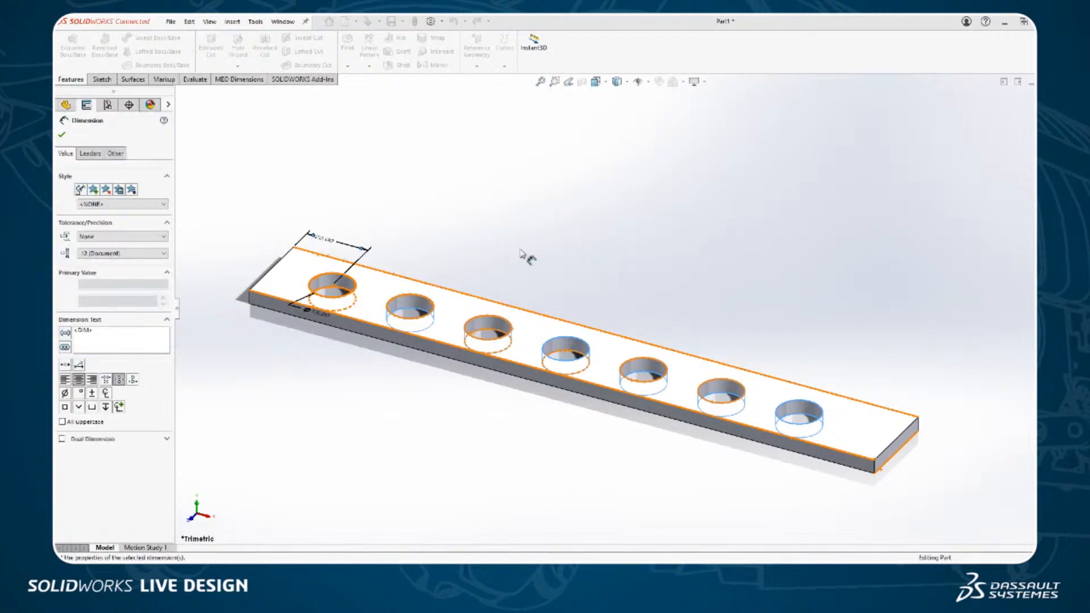
click(400, 208)
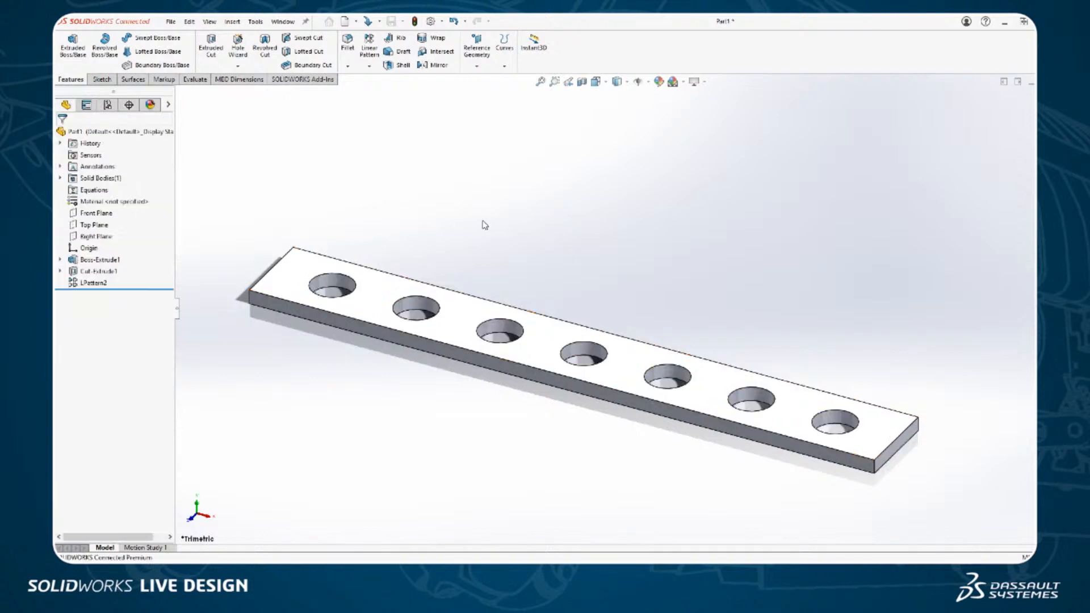
Measure the distance from the last hole to the far end edge and from the first hole to the near end edge.
key(s)
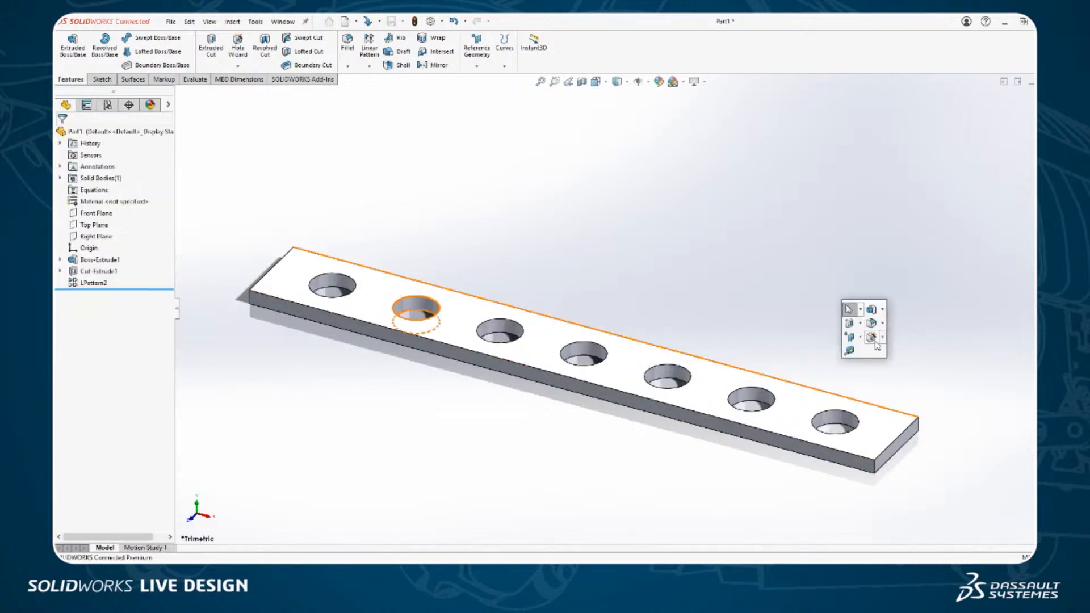
click(851, 351)
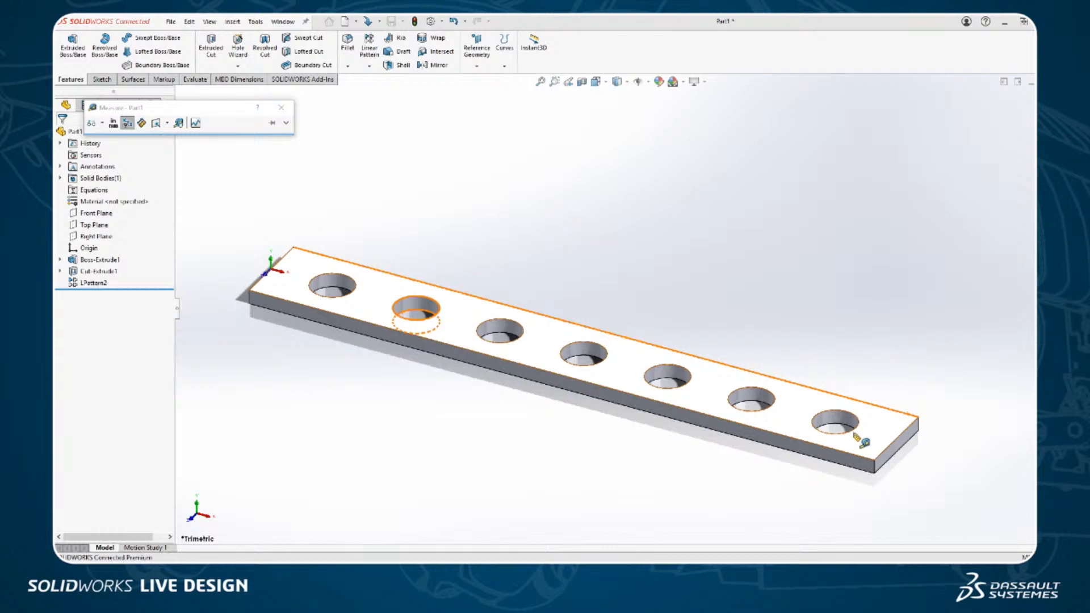
click(899, 439)
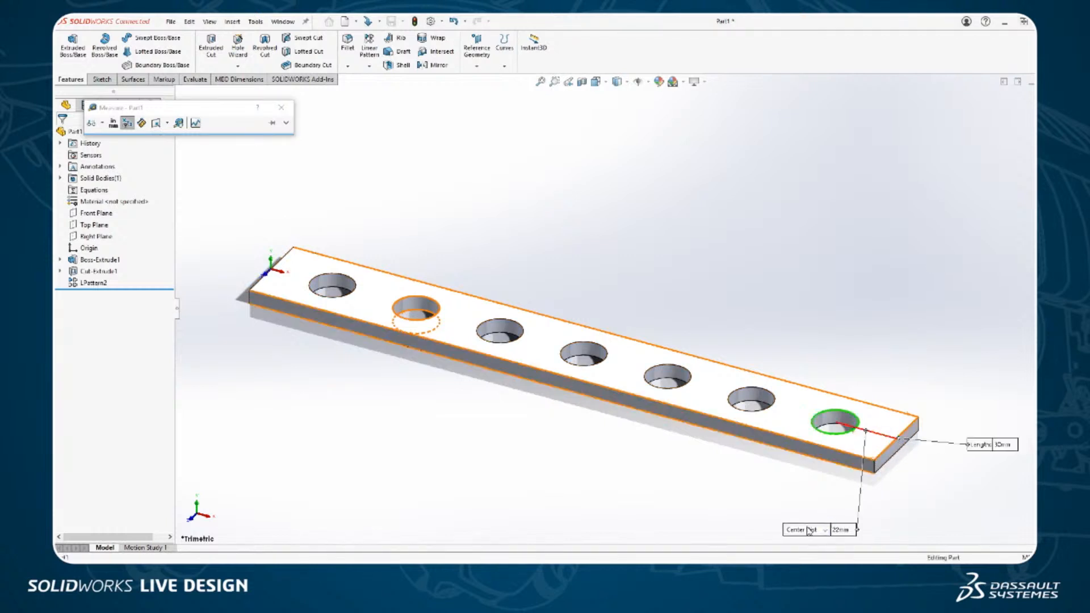
click(713, 260)
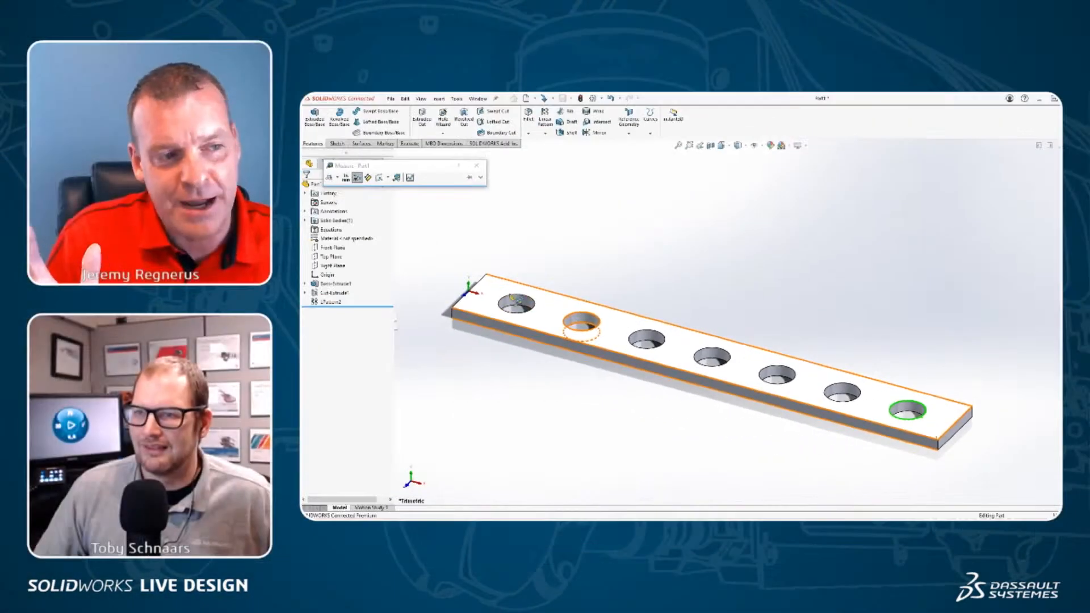
click(323, 274)
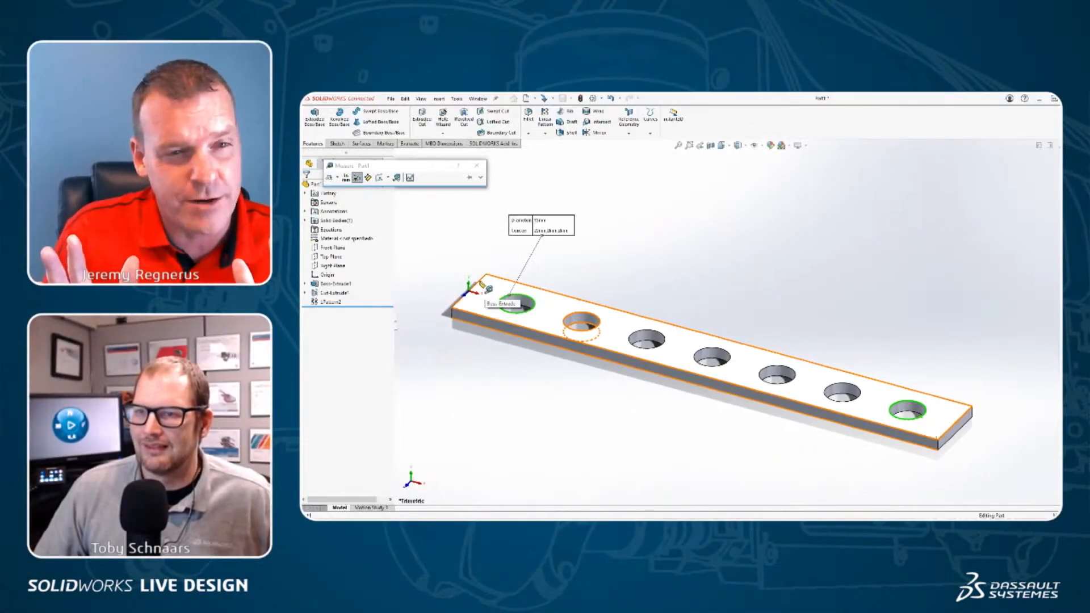
click(476, 285)
click(616, 241)
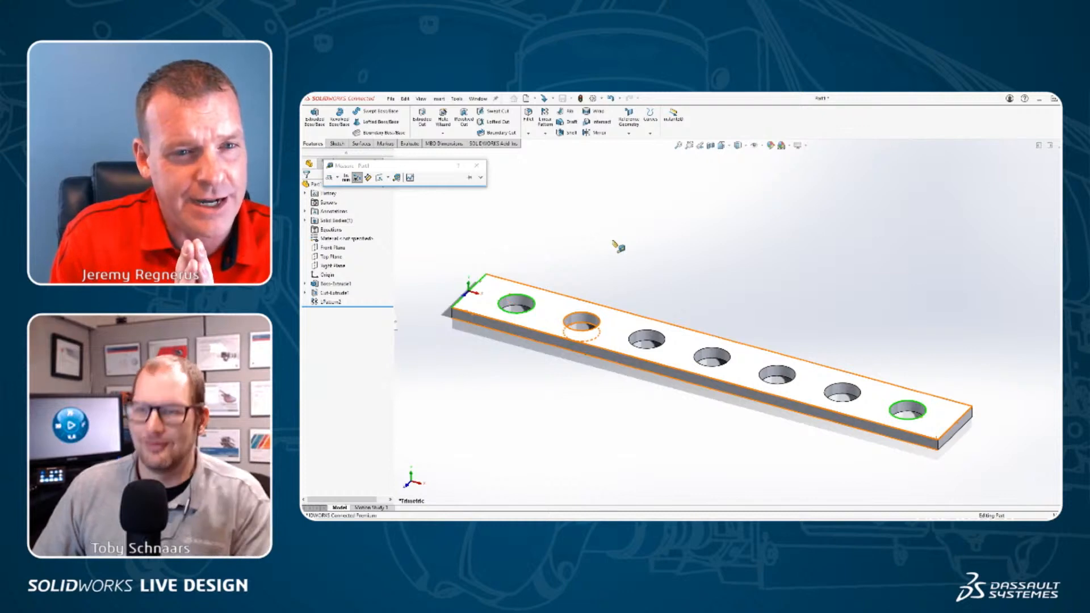
click(477, 166)
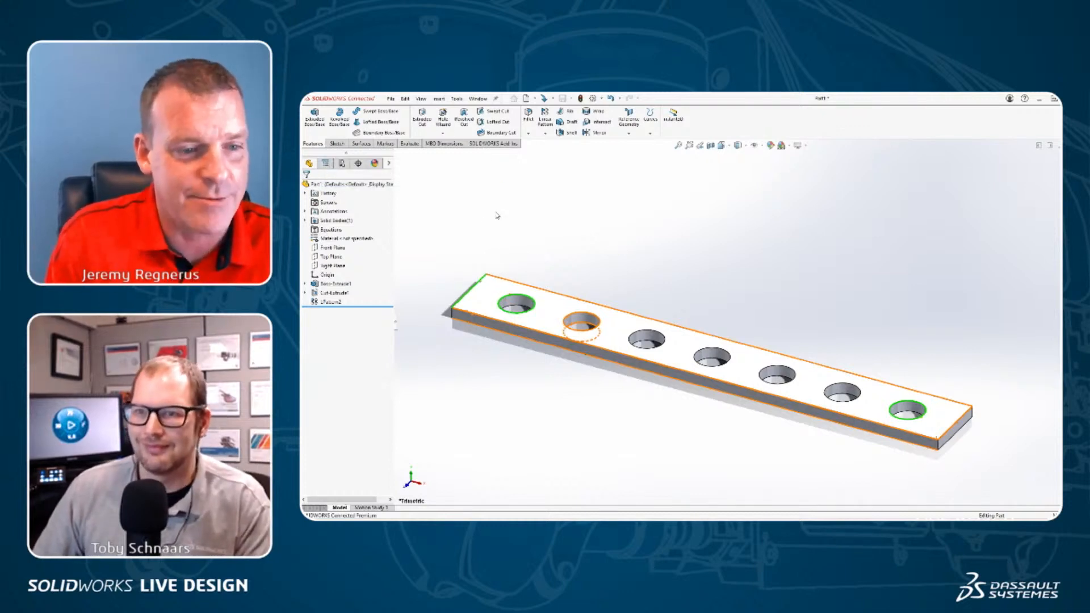
Set the plate's length to 160 mm, rebuild the part and select the hole pattern.
click(823, 431)
scroll(823, 431, up, 2)
scroll(823, 419, down, 2)
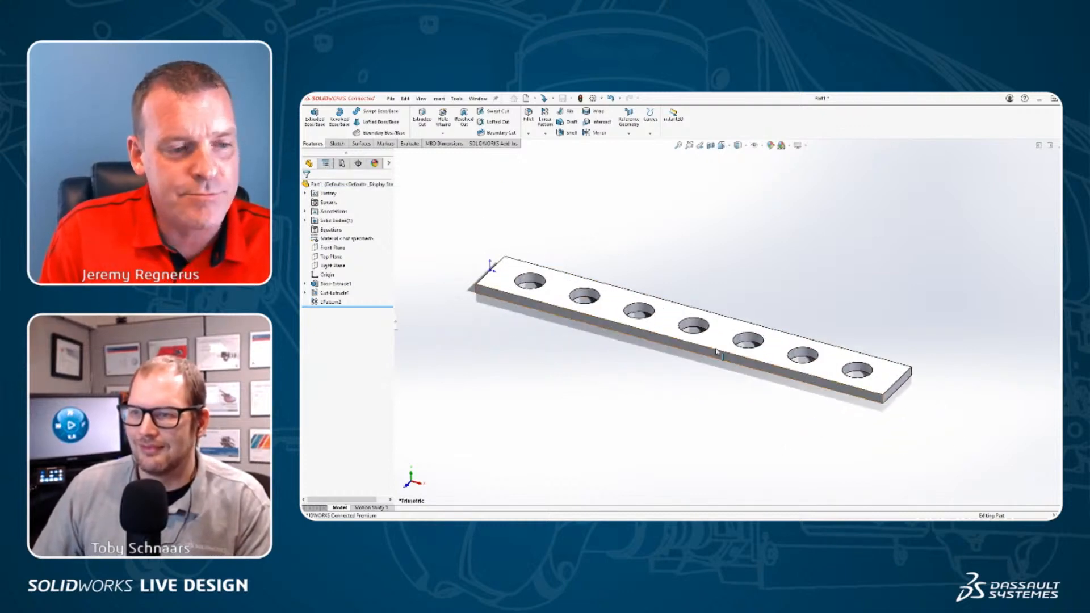
double_click(720, 307)
double_click(722, 297)
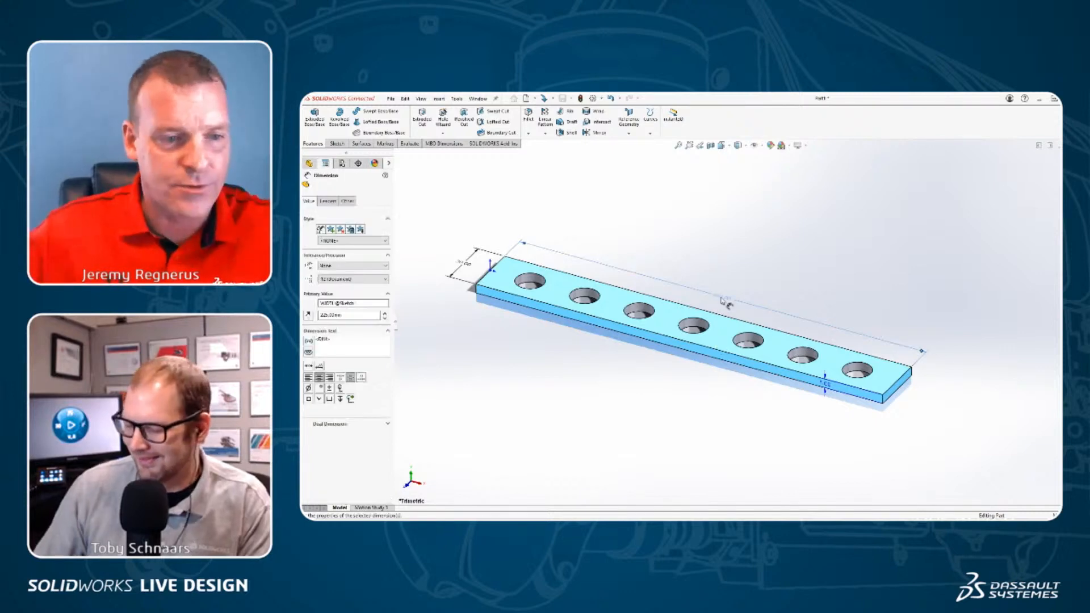
key(Return)
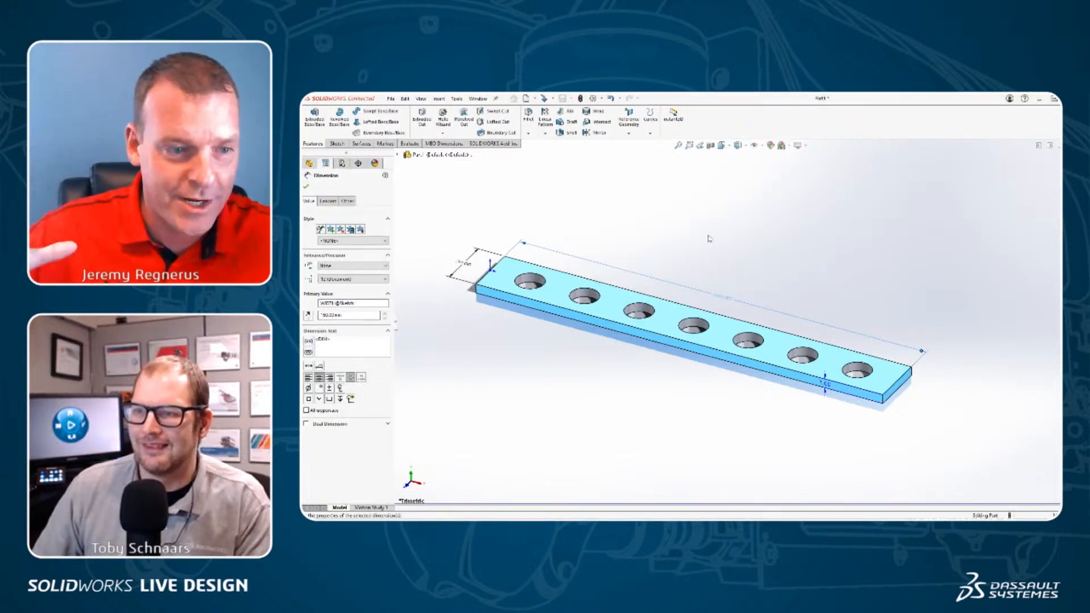
click(711, 239)
click(608, 300)
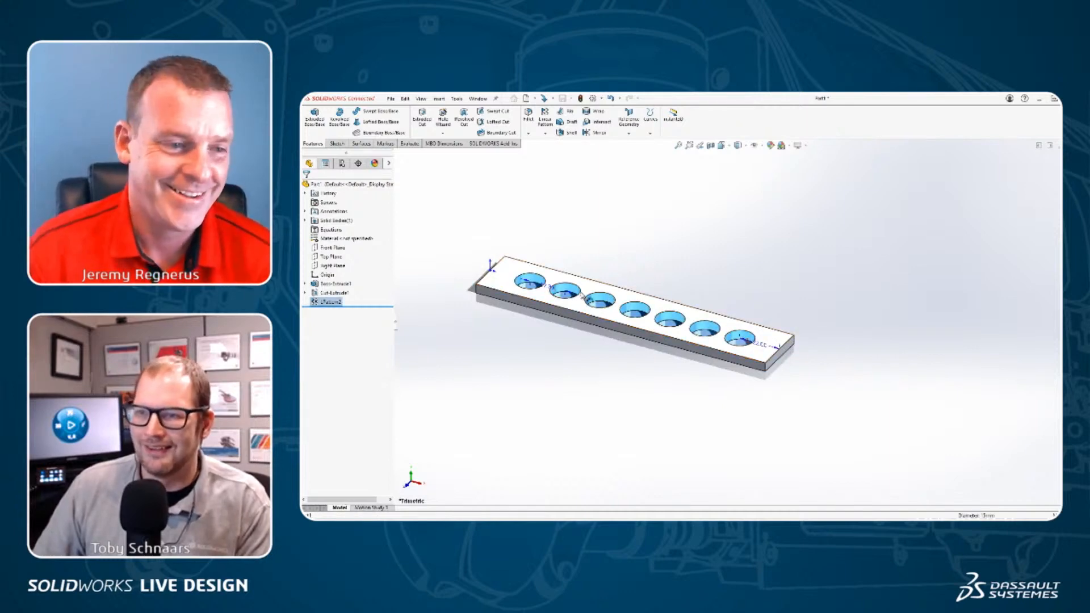
Set the hole pattern's instance count to 5 and rebuild the part.
double_click(573, 302)
key(Return)
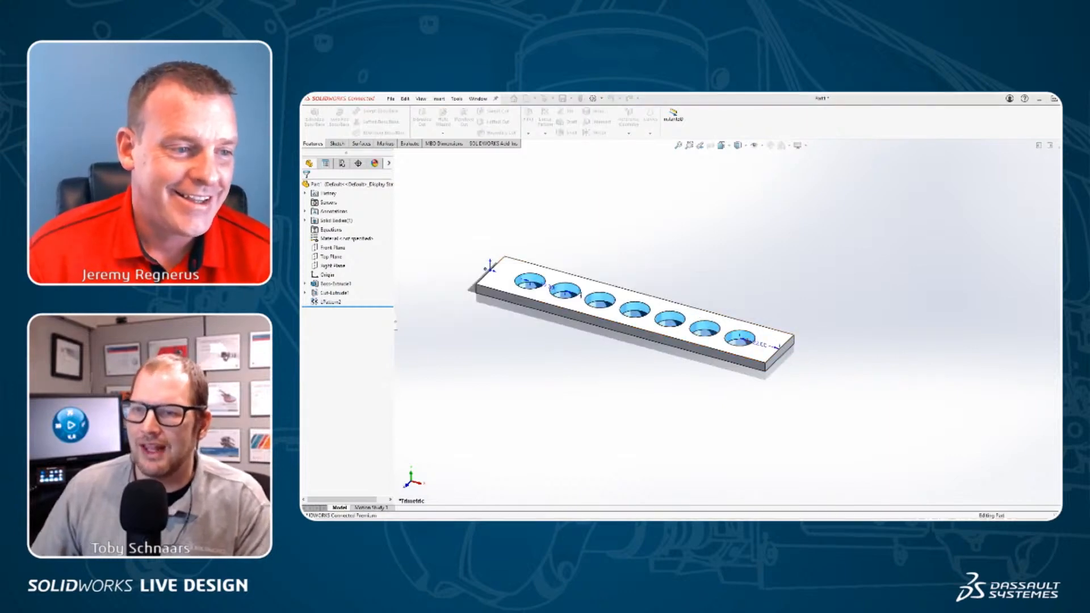
click(600, 237)
key(ctrl+b)
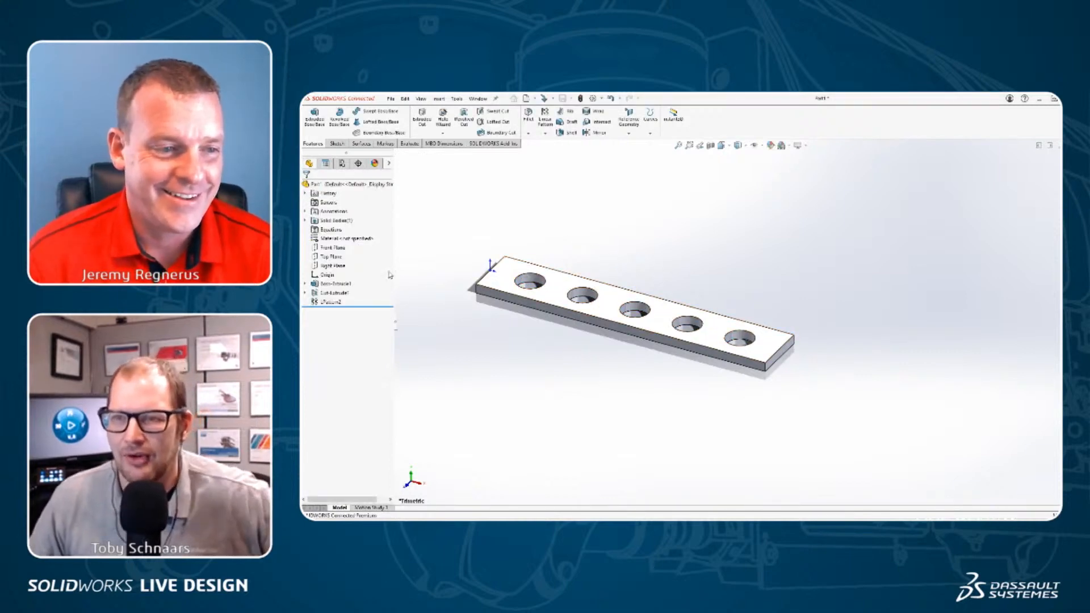
Open the hole pattern's definition, review its Up to reference option, reference face and linked offset, and close it.
right_click(329, 301)
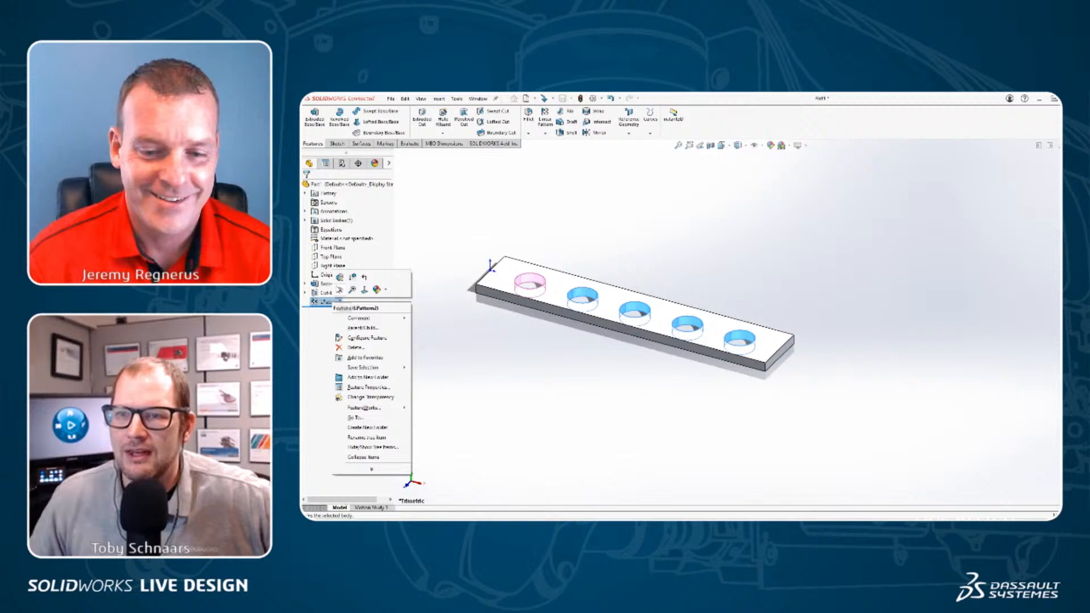
click(339, 277)
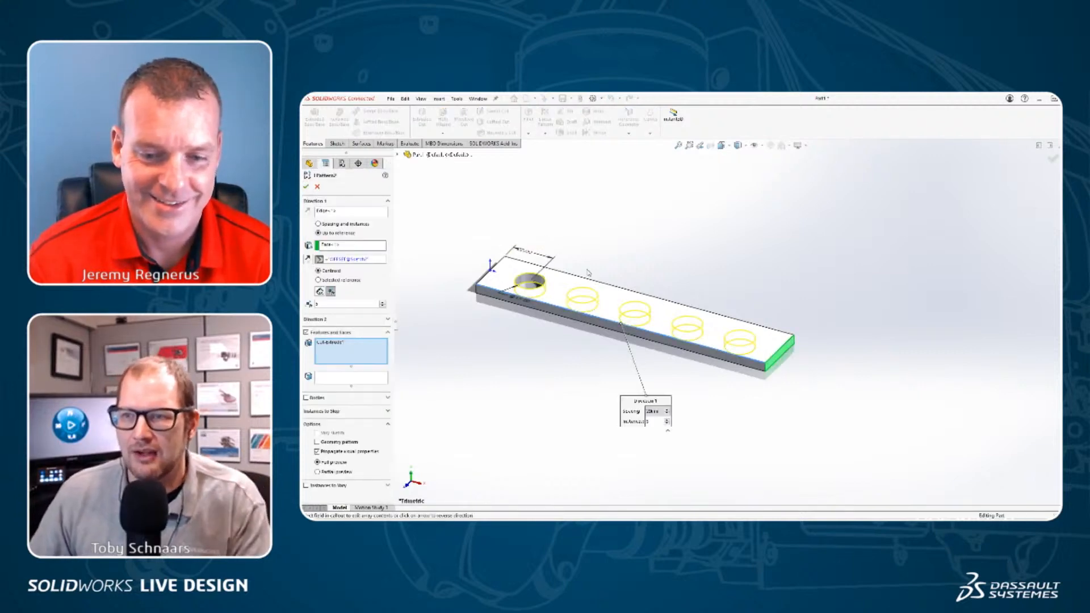
click(336, 242)
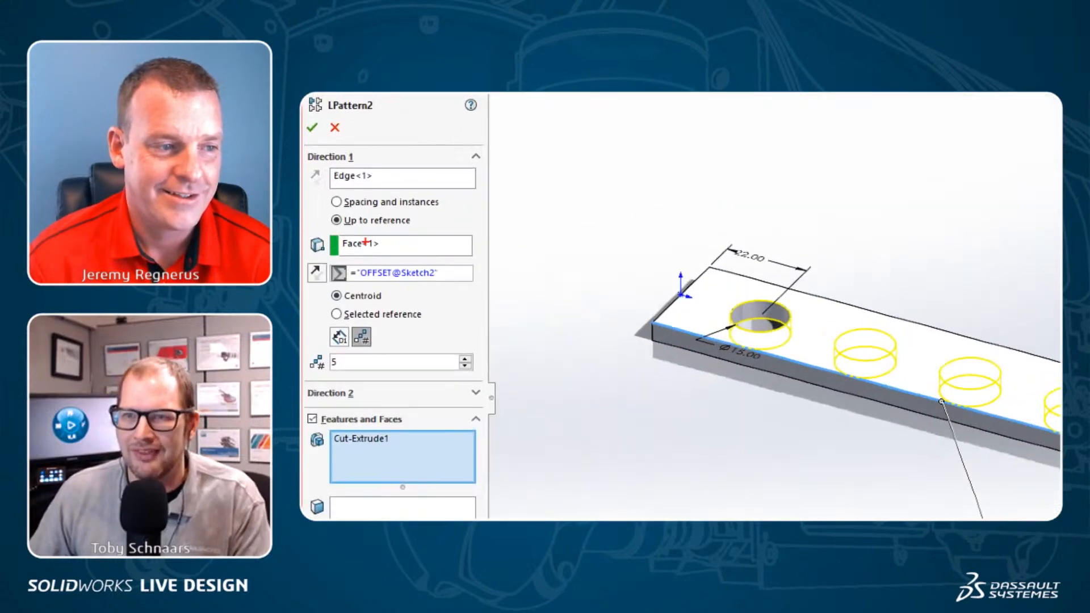
ctrl+shift+drag(359, 231, 402, 242)
drag(316, 254, 404, 258)
drag(330, 282, 539, 298)
key(Escape)
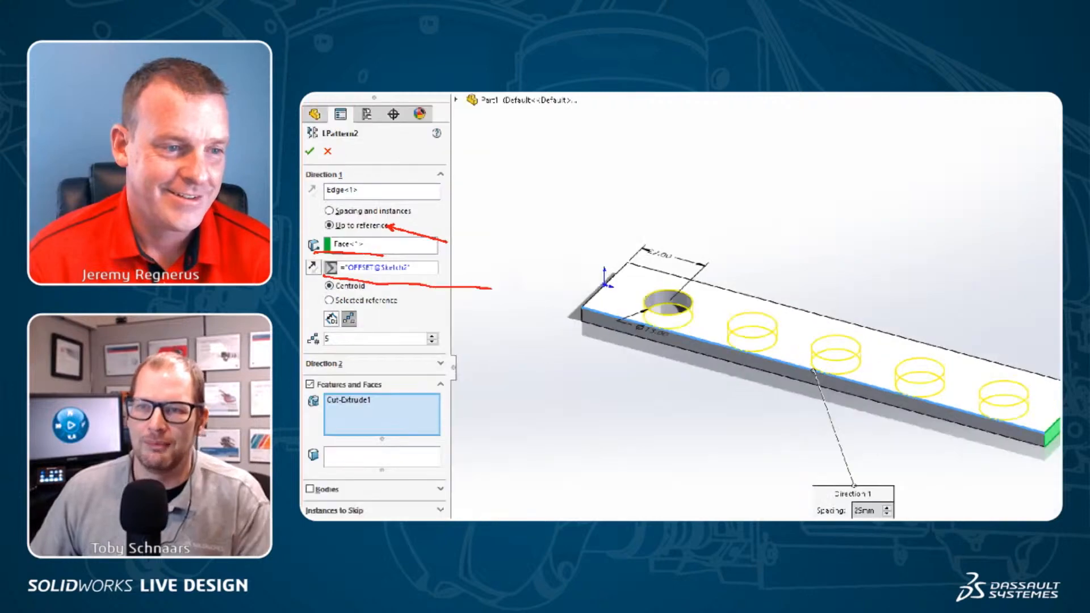
click(306, 187)
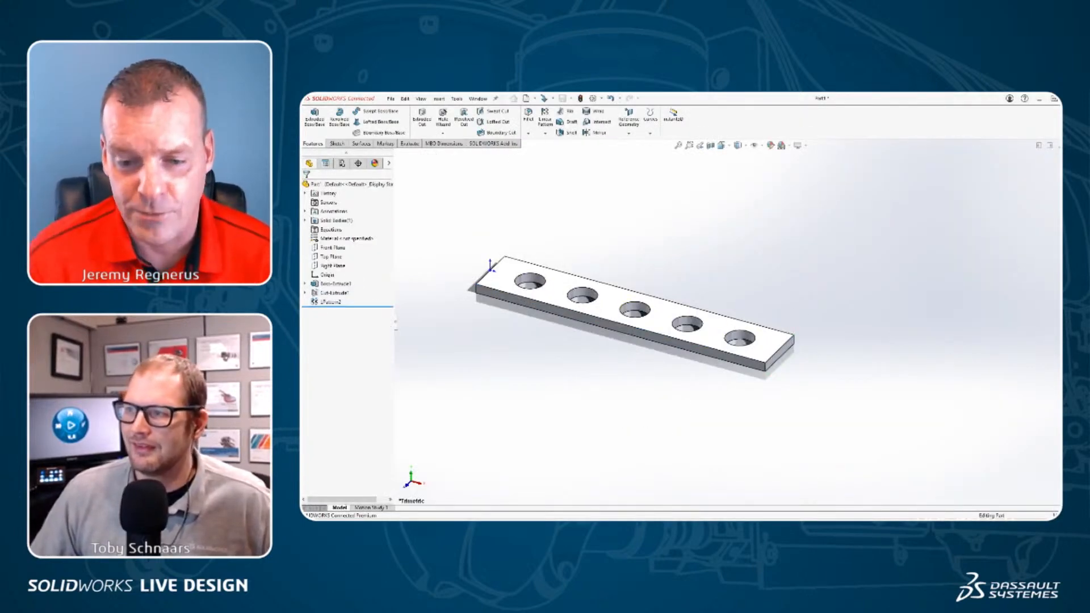
Close the white plate part and switch to the Secrets of Patterns presentation slide.
key(ctrl+w)
click(700, 321)
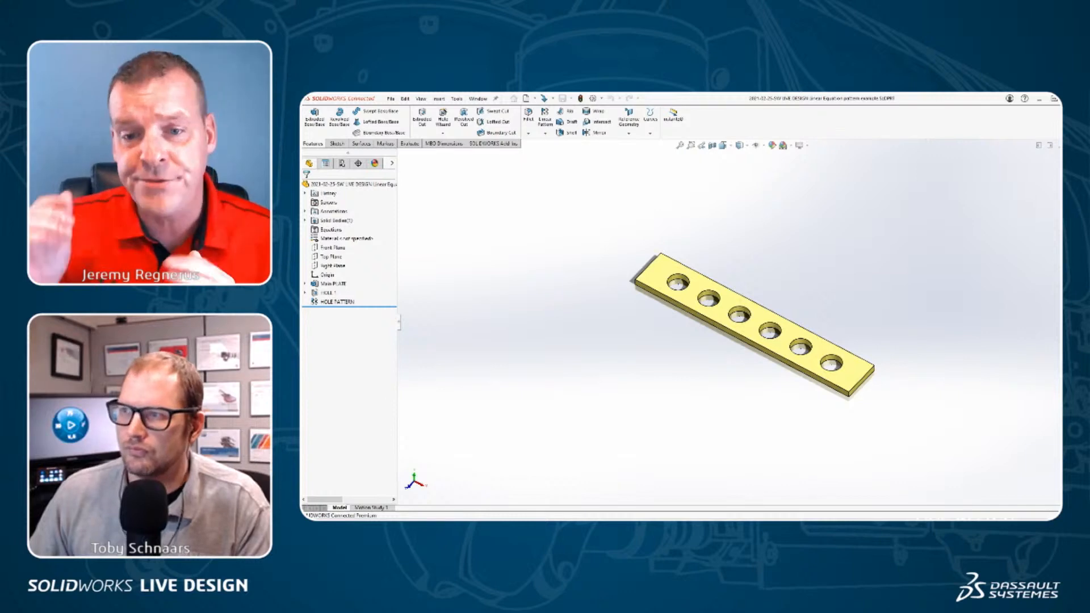
key(alt+Tab)
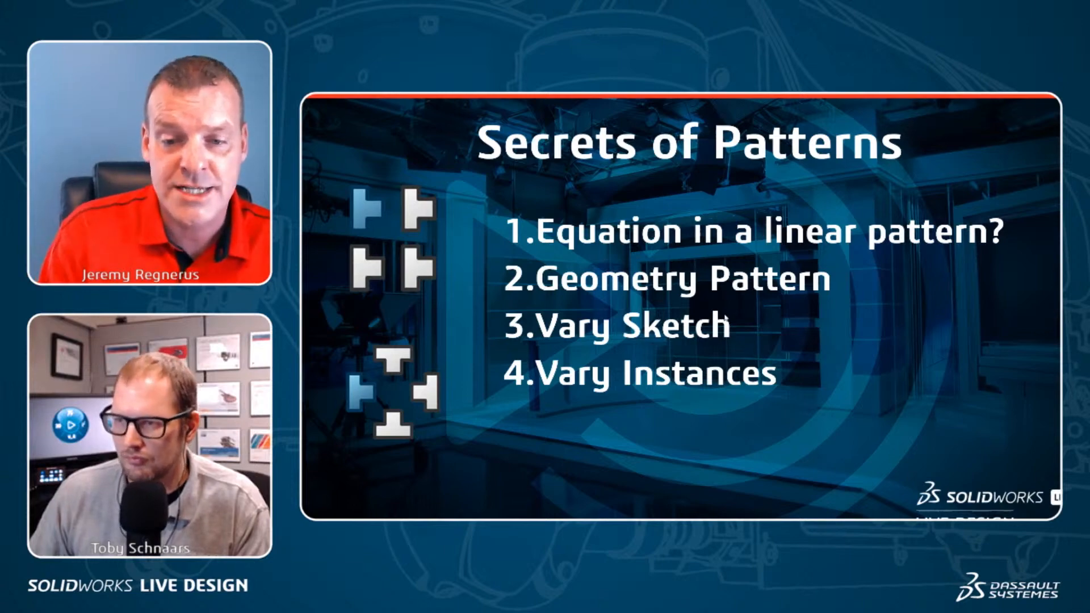
key(super)
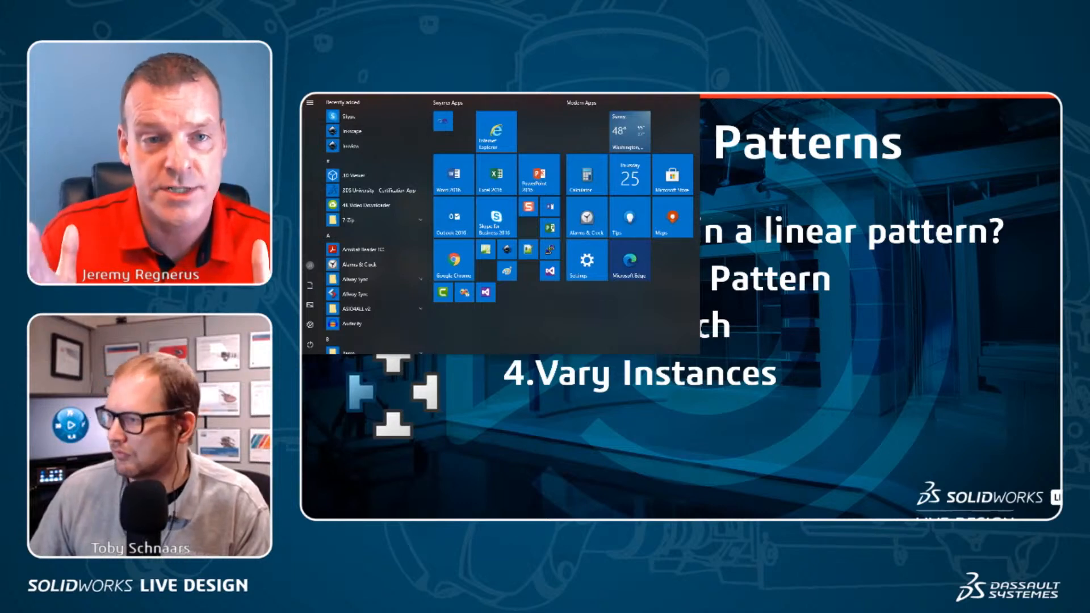
key(super)
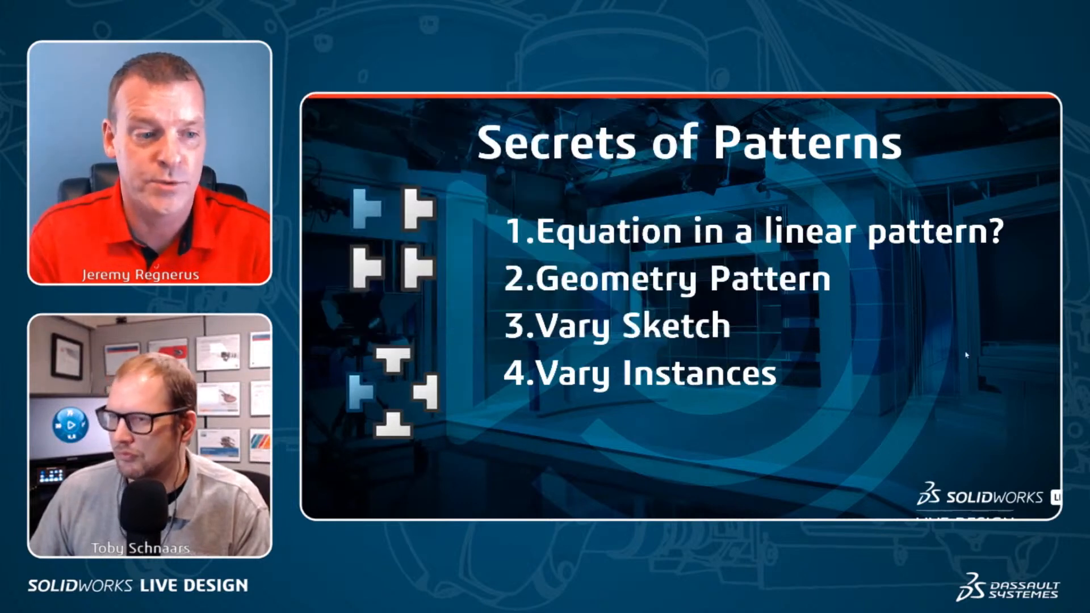